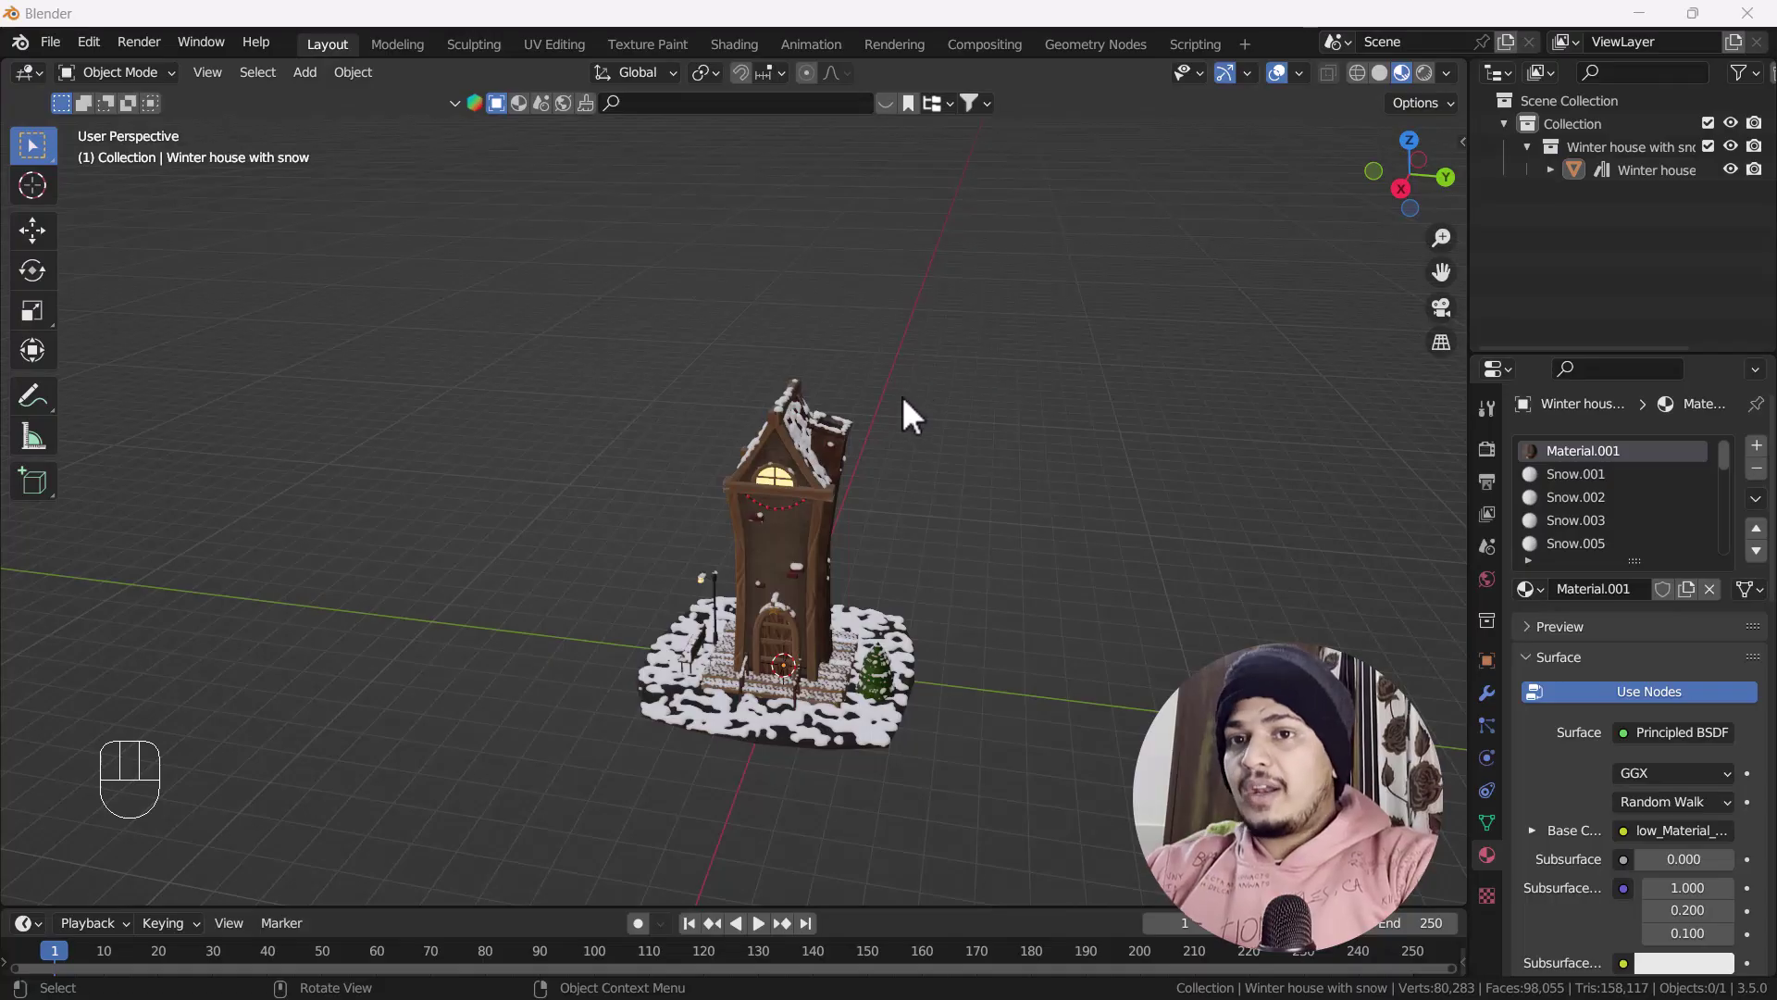
- Zoom and pan the viewport in on the snowy pine tree beside the house door
scroll(796, 589, up, 6)
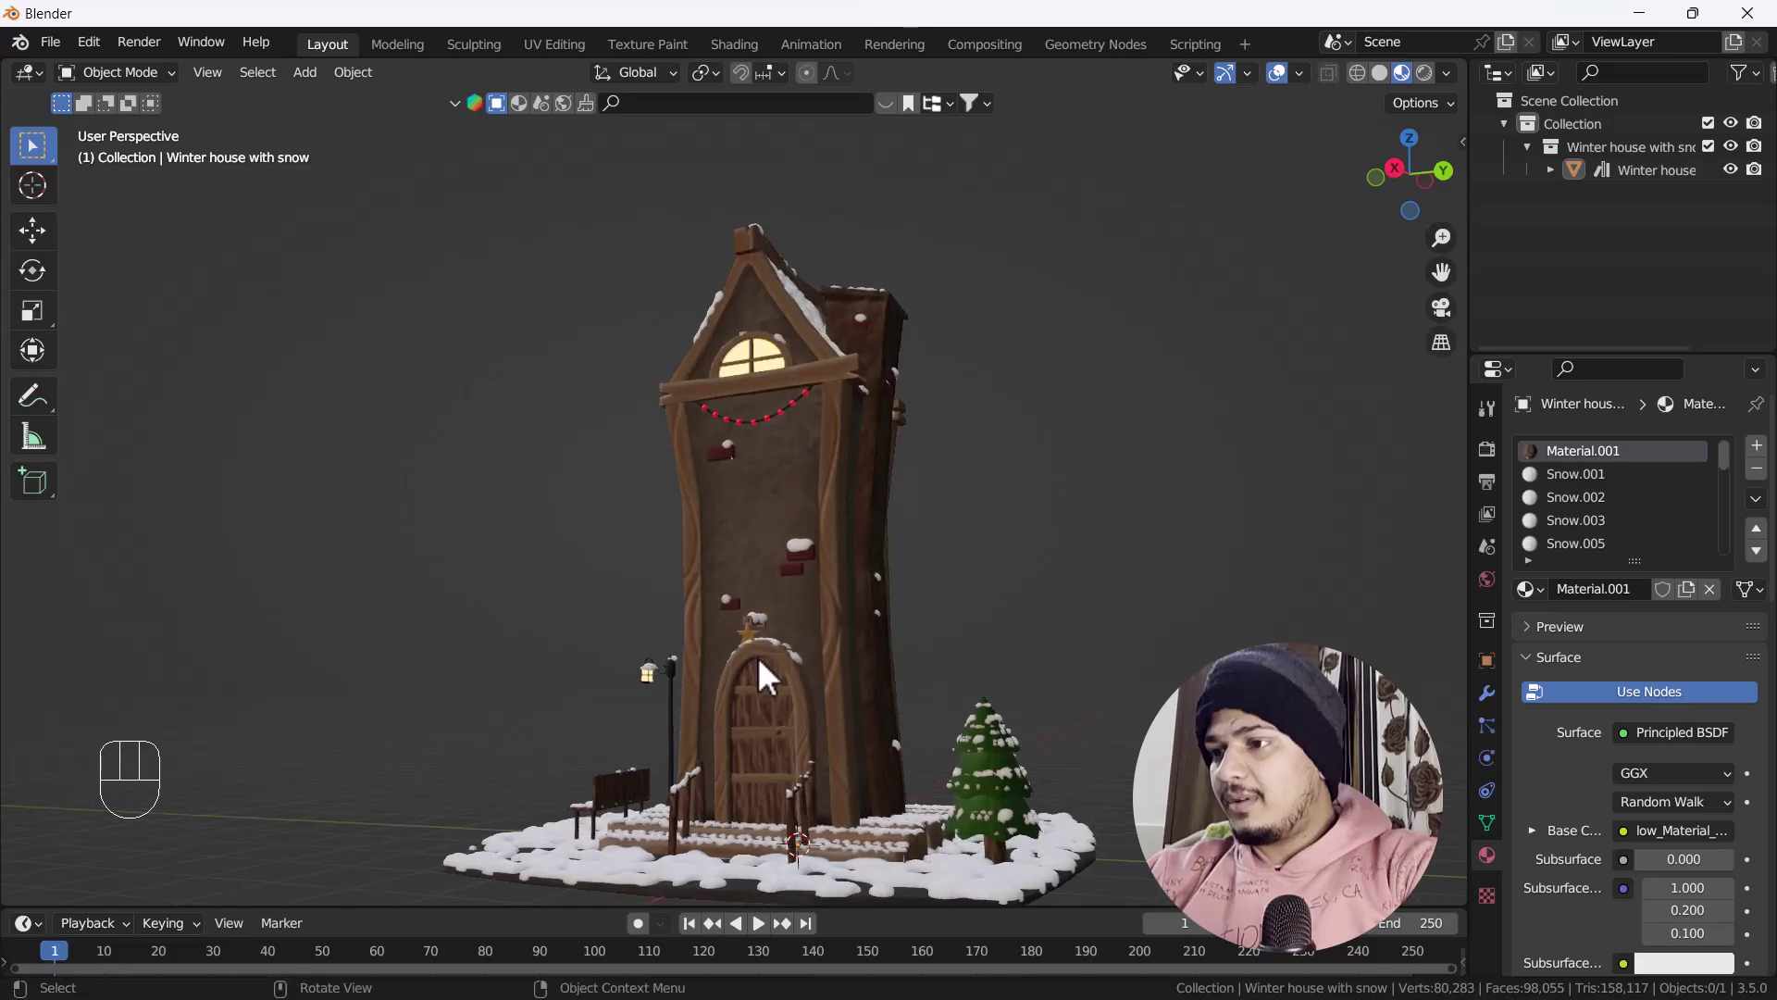
shift+middle_drag(820, 718, 785, 585)
scroll(976, 691, up, 5)
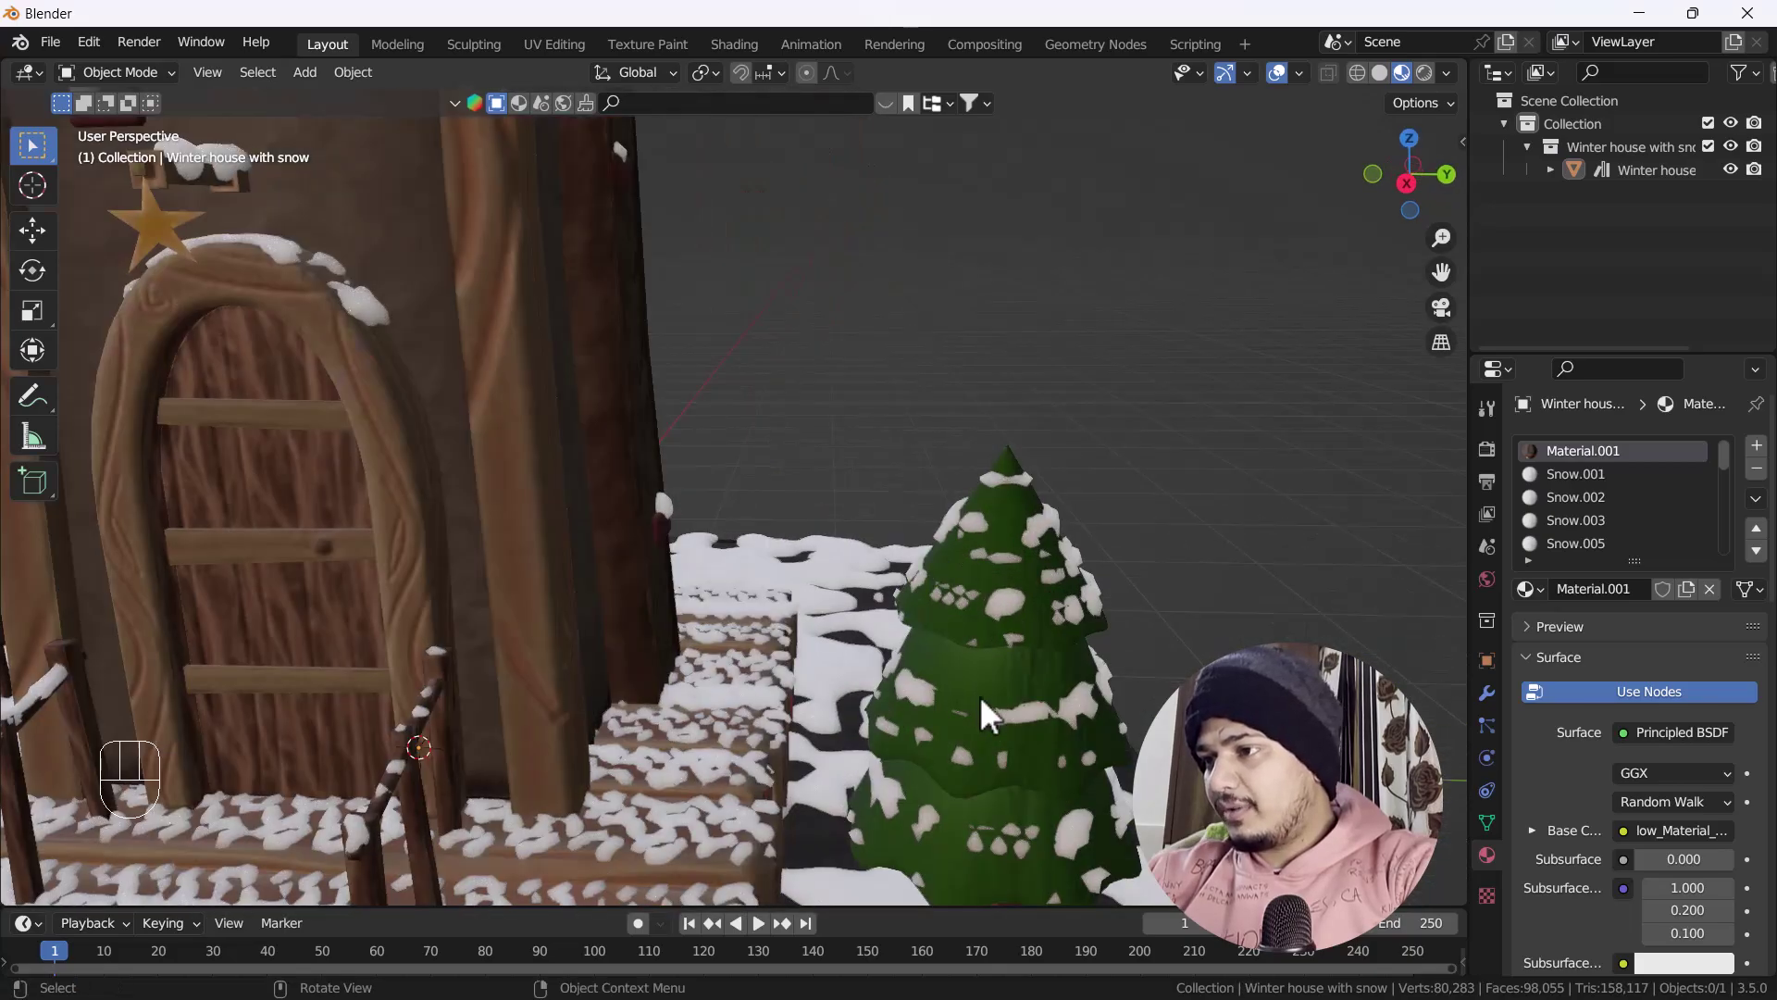
shift+middle_drag(976, 692, 906, 407)
scroll(921, 454, down, 5)
shift+middle_drag(842, 670, 825, 553)
- Enter Edit Mode on the winter house and select its Snow.001 material faces
click(857, 575)
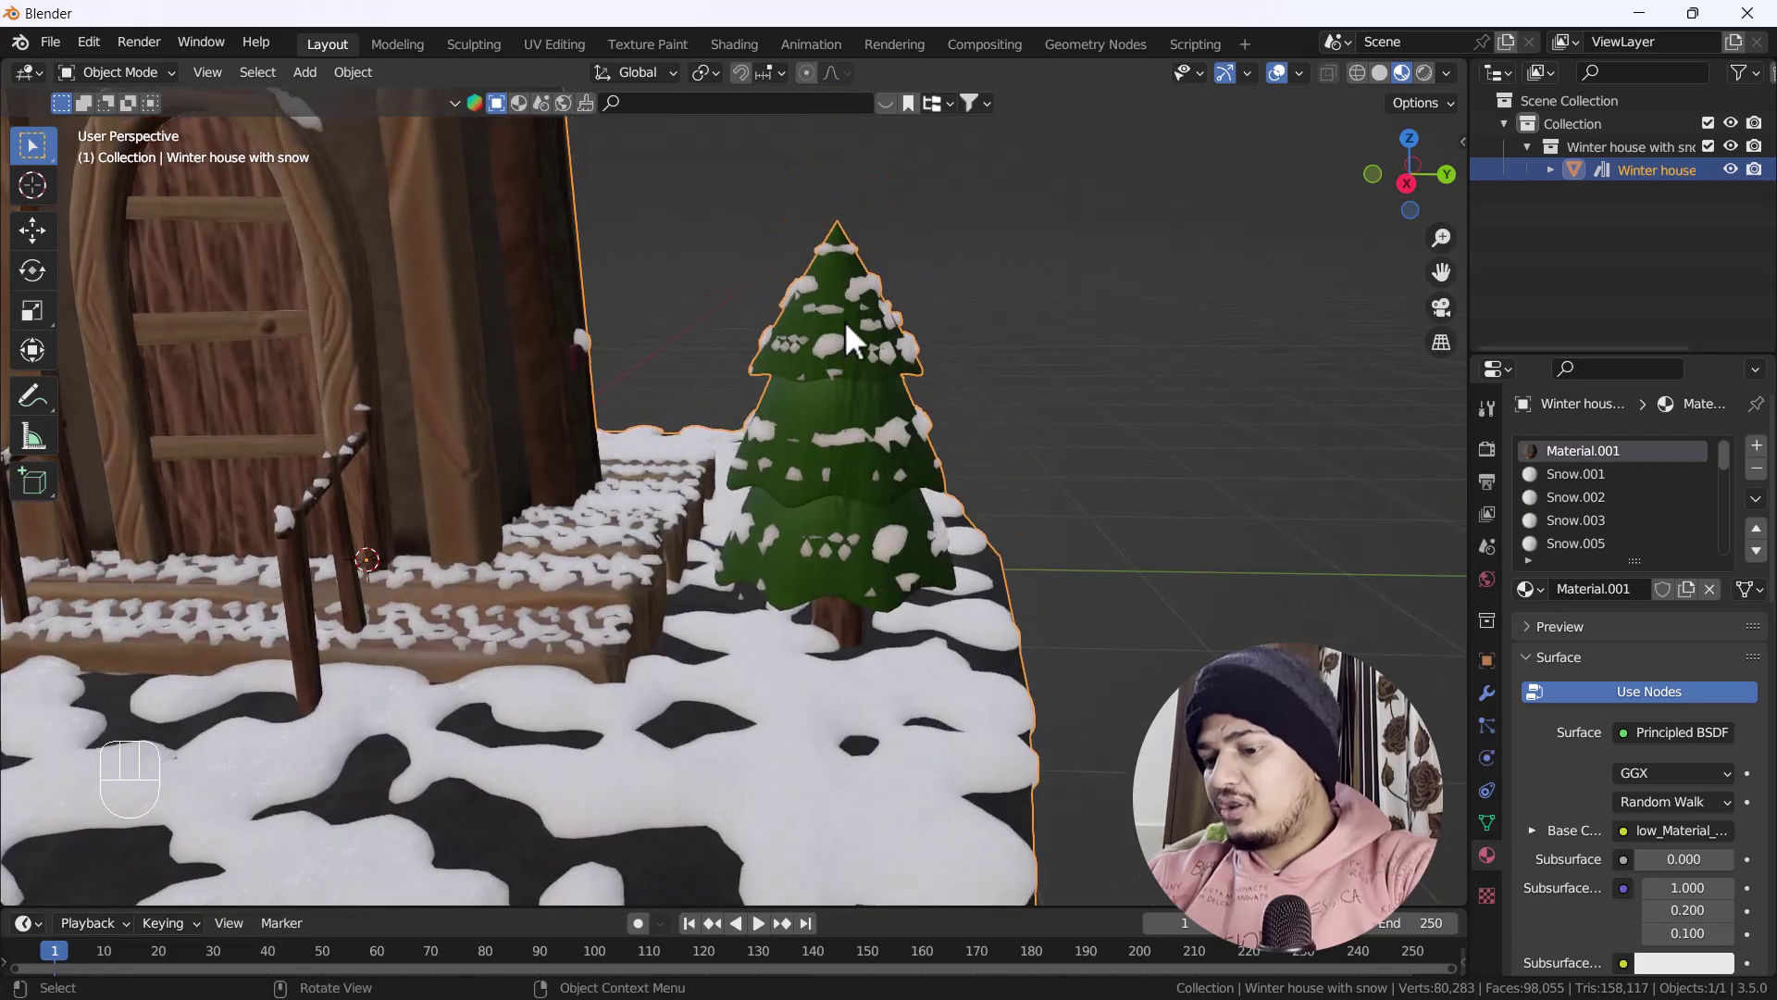
key(Tab)
scroll(851, 261, up, 3)
shift+middle_drag(851, 261, 727, 172)
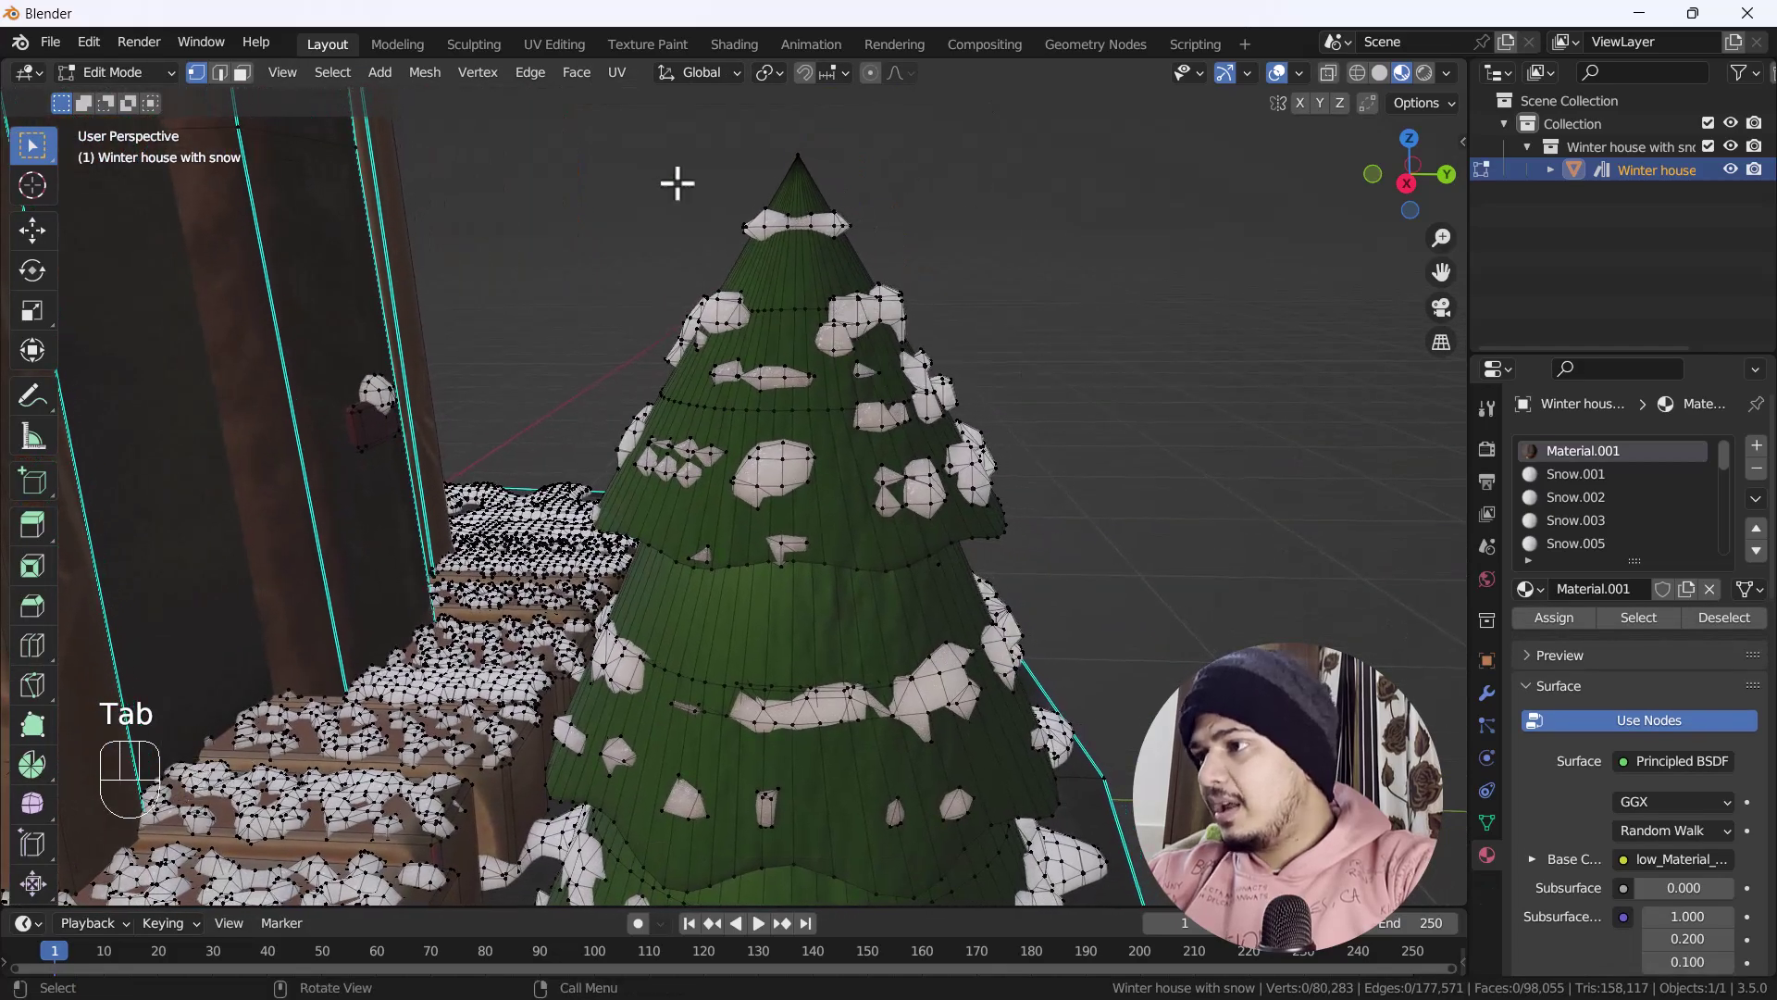
middle_drag(892, 344, 867, 320)
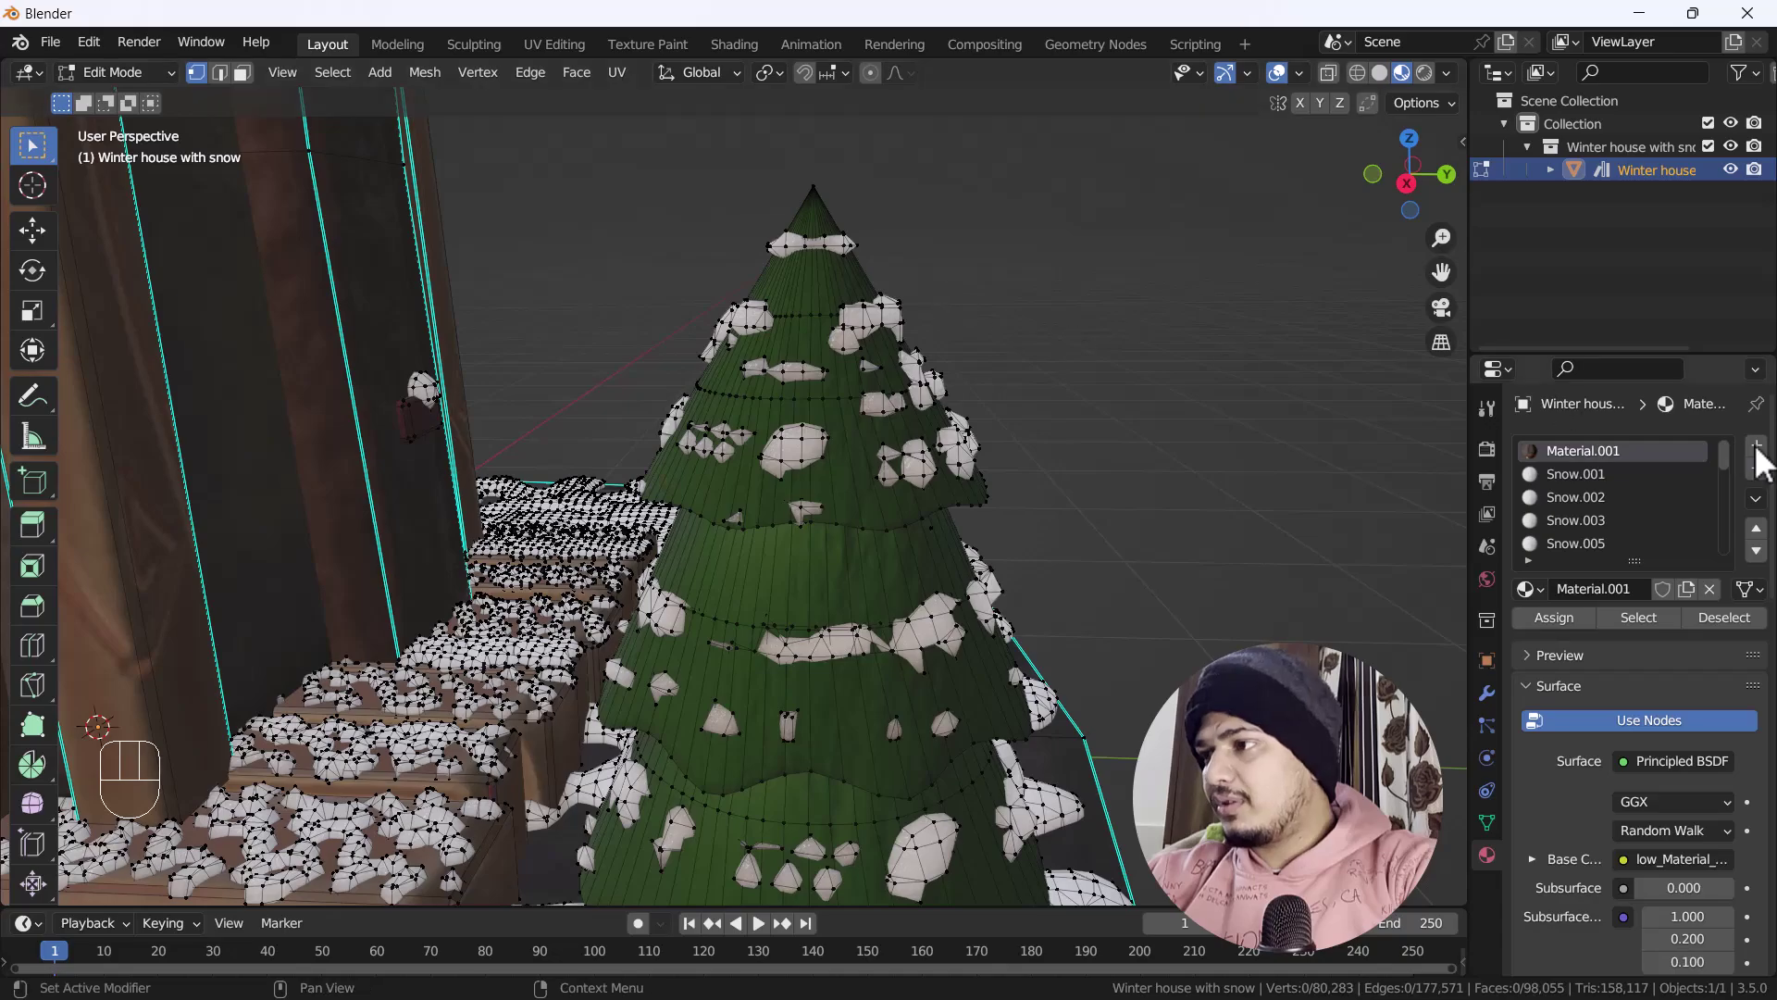
click(1581, 474)
click(1636, 615)
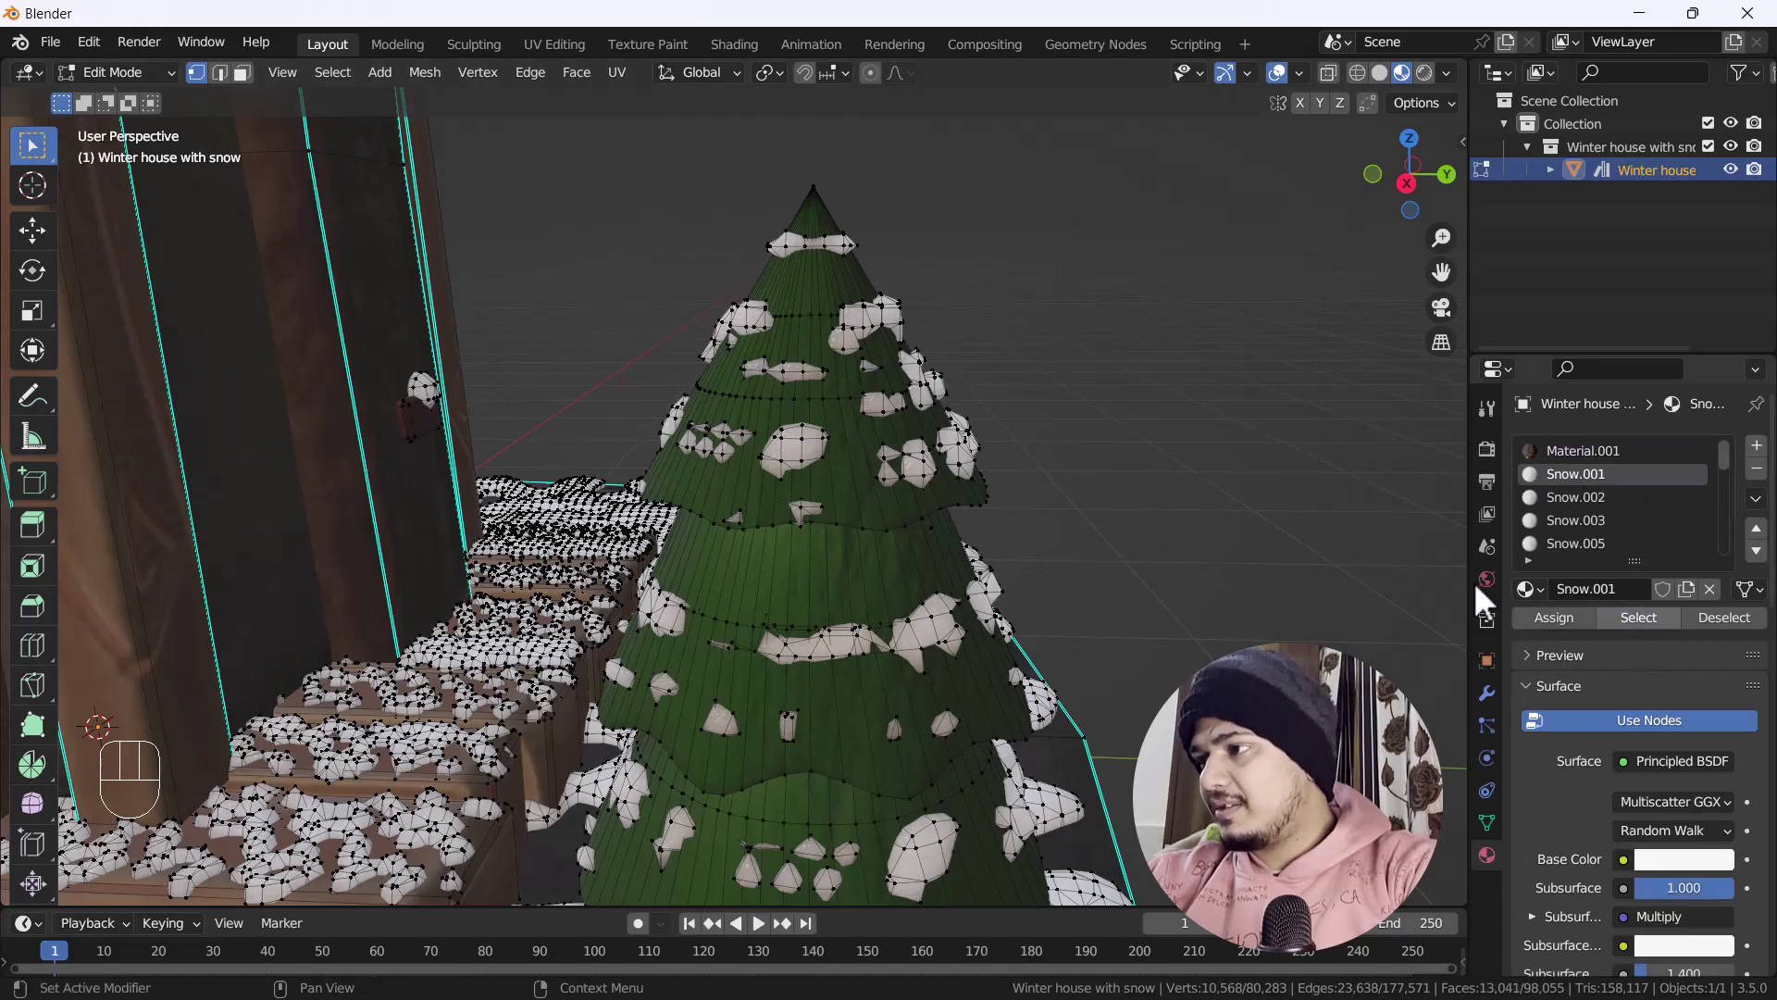
- Select the tree's Snow.006 snow-patch faces and delete them
key(3)
click(872, 353)
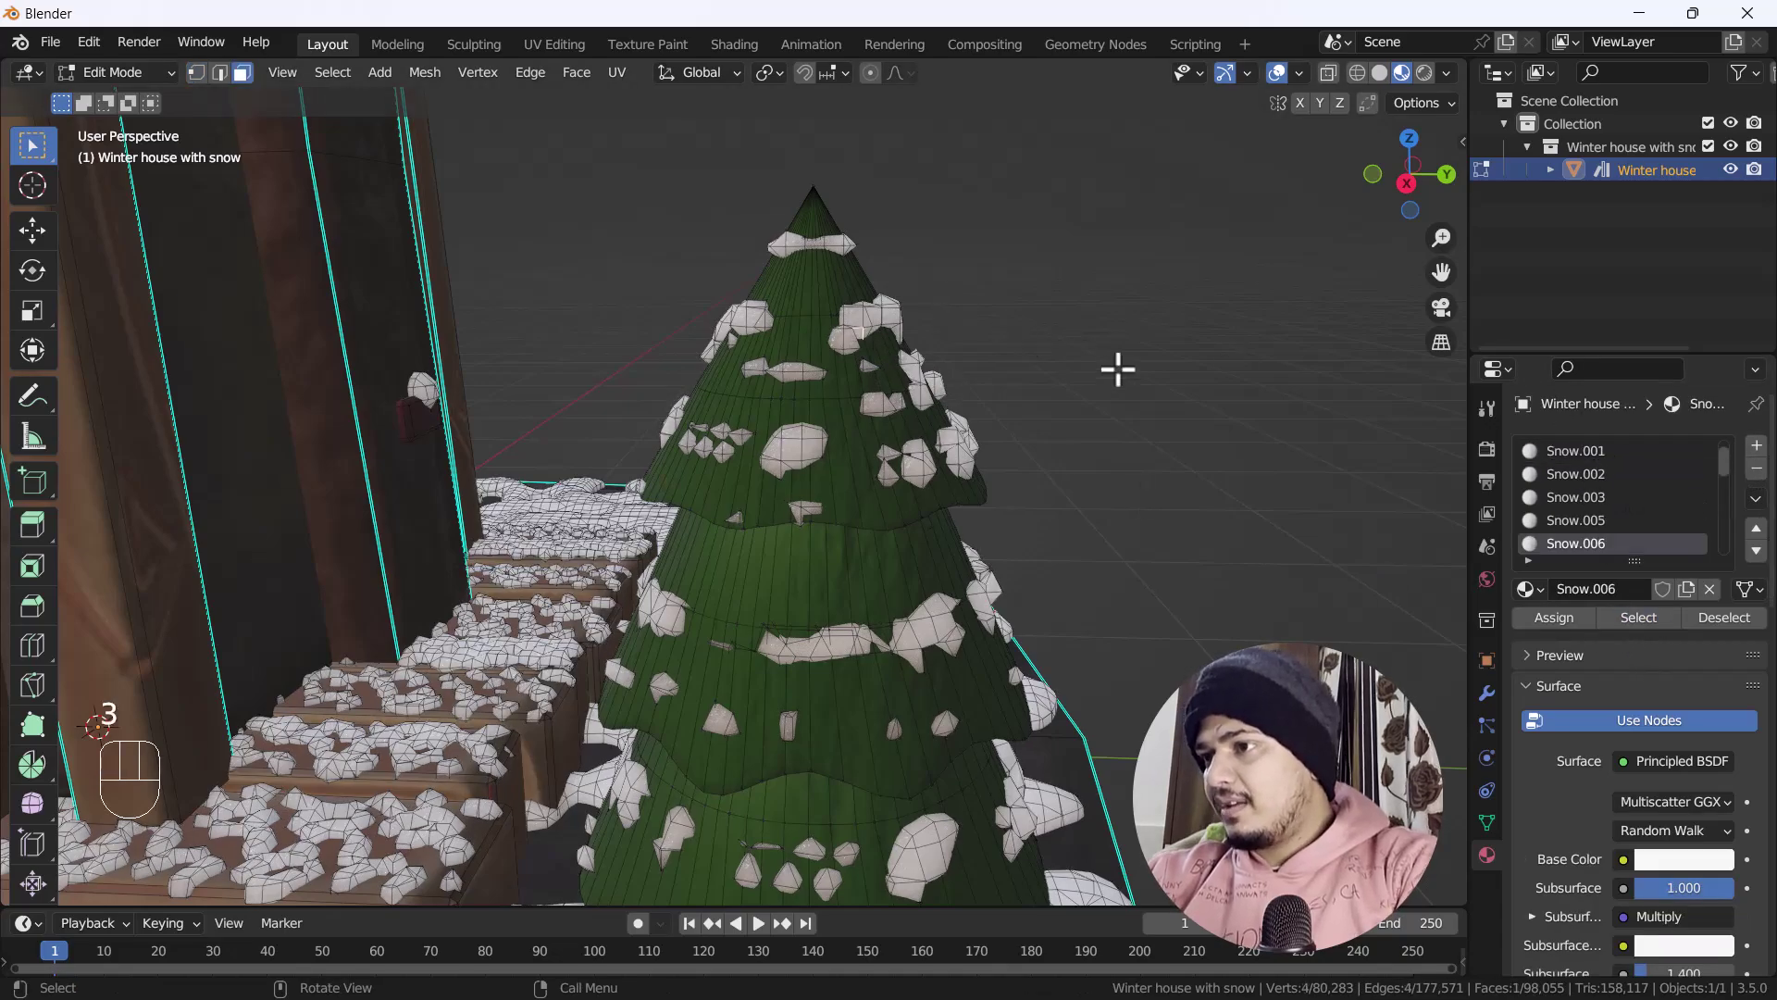
click(1621, 614)
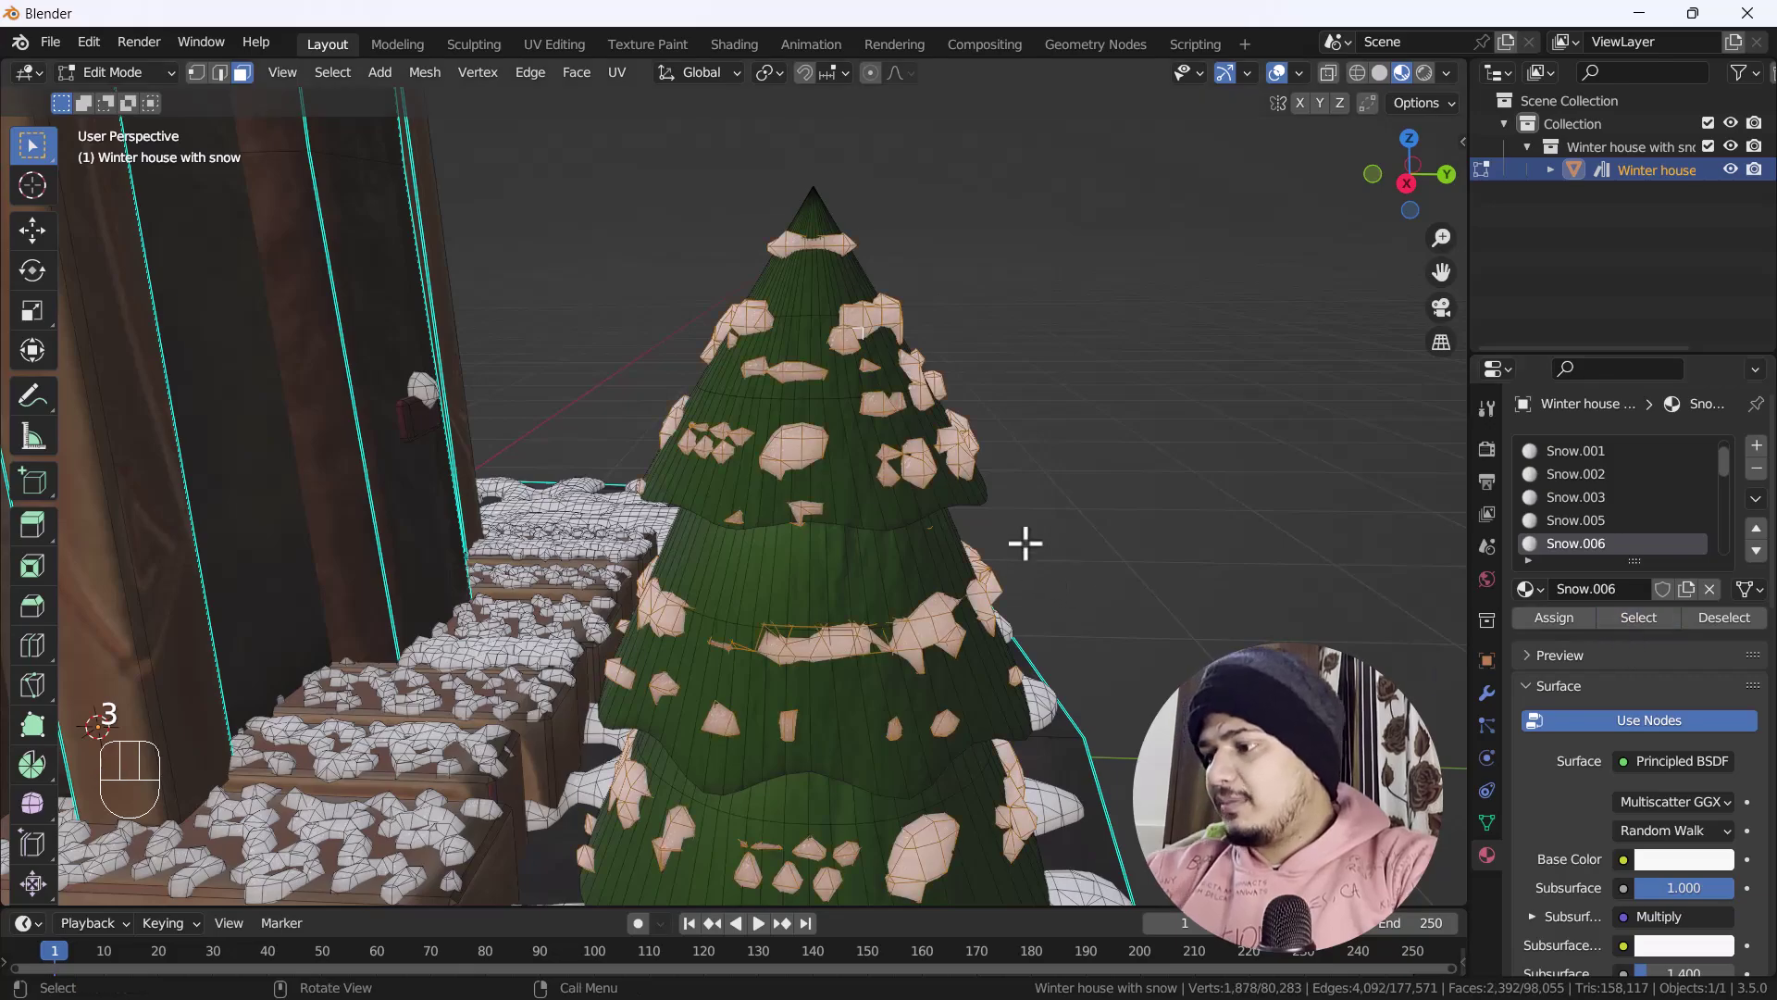
key(Delete)
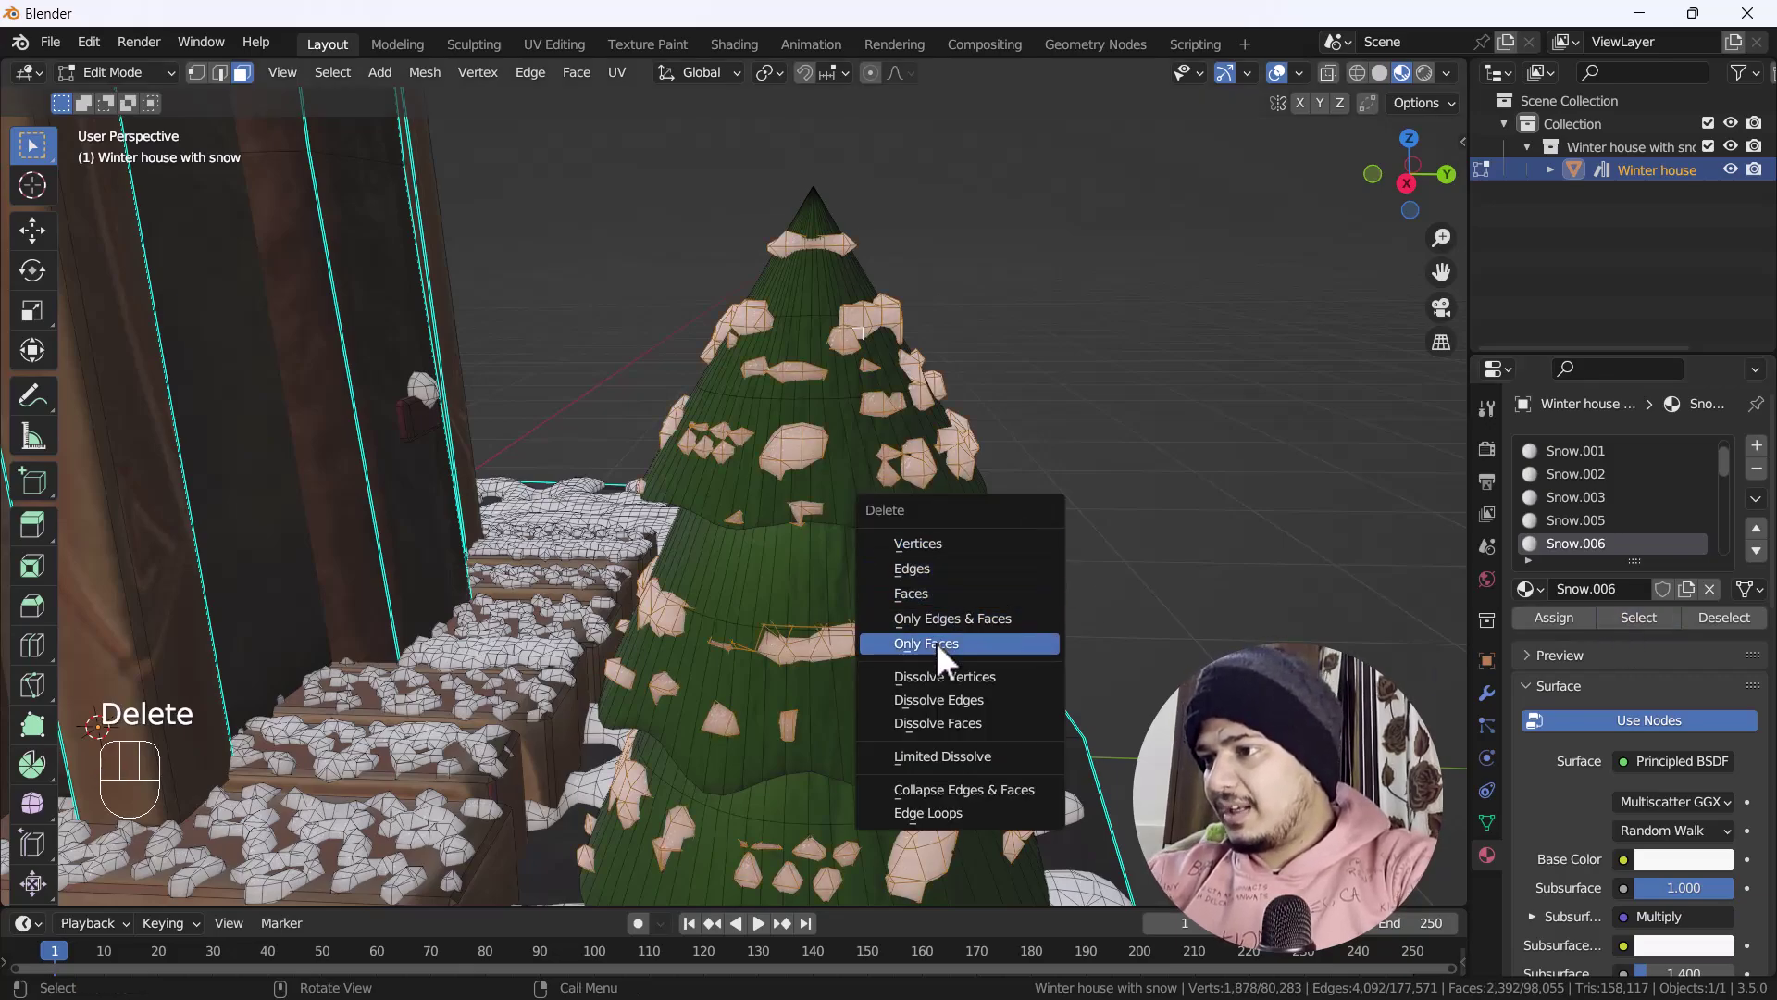
click(927, 597)
- Select the whole connected pine tree and separate it into its own object
scroll(882, 518, down, 2)
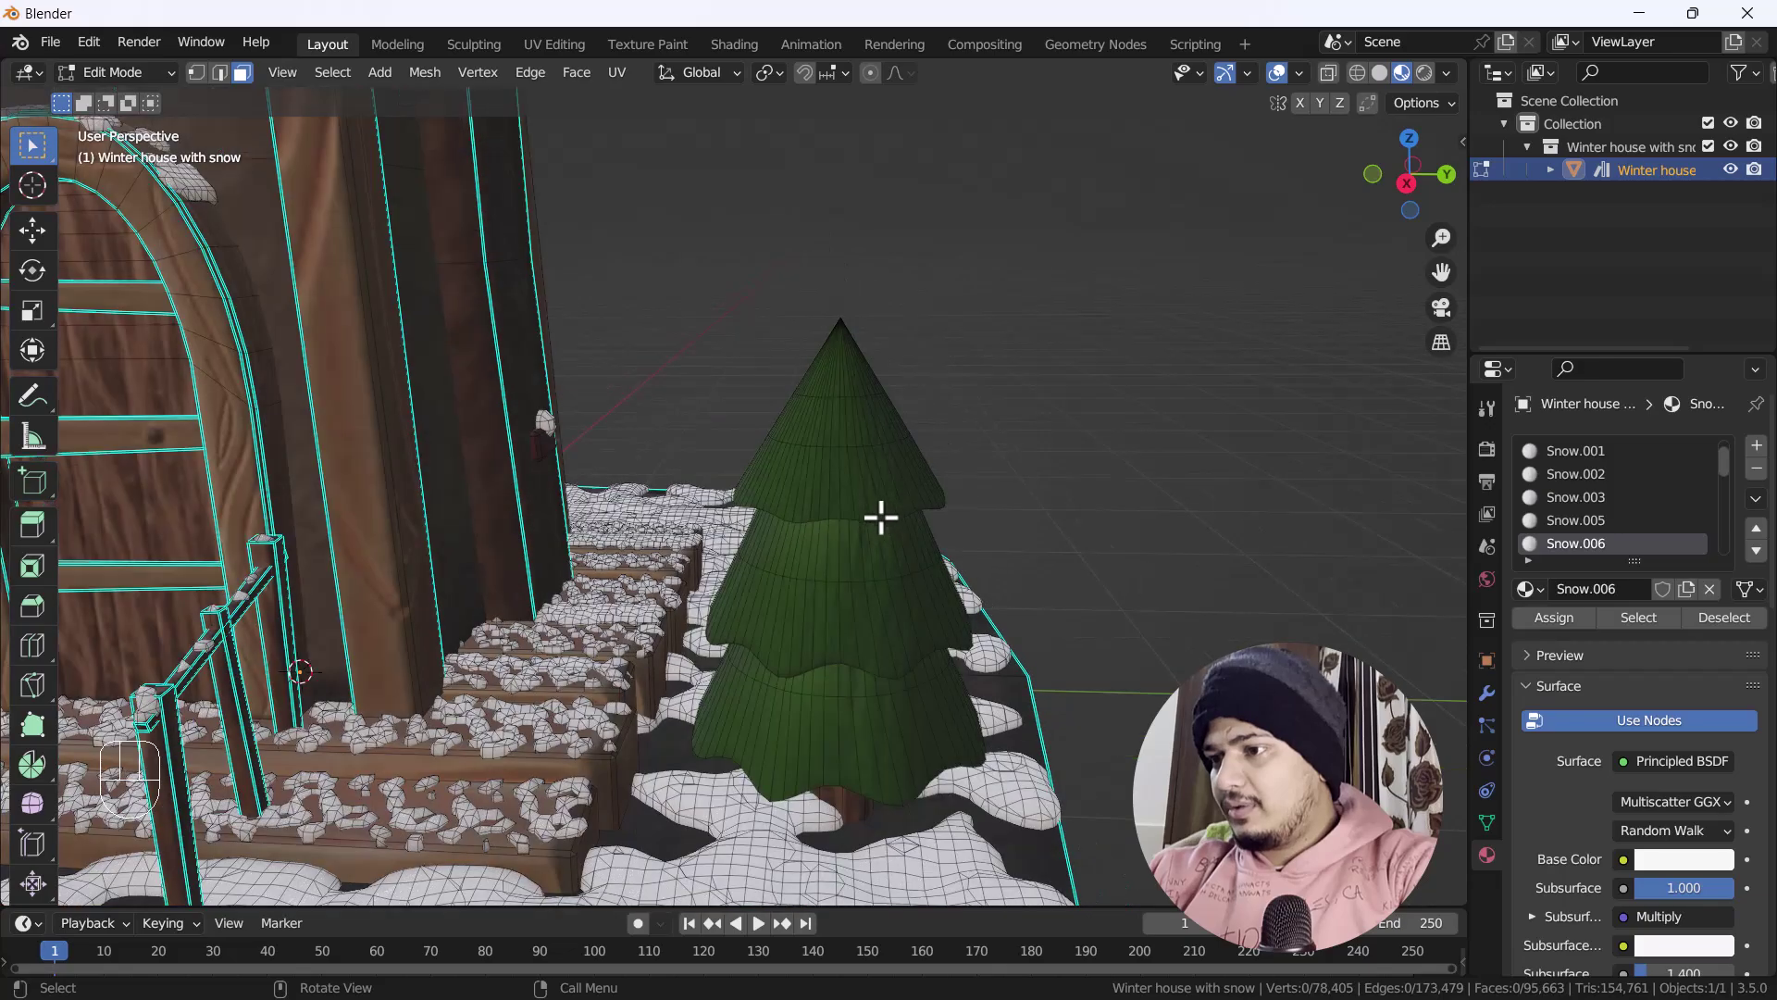
click(863, 465)
shift+drag(825, 547, 873, 774)
shift+middle_drag(873, 773, 842, 833)
key(ctrl+l)
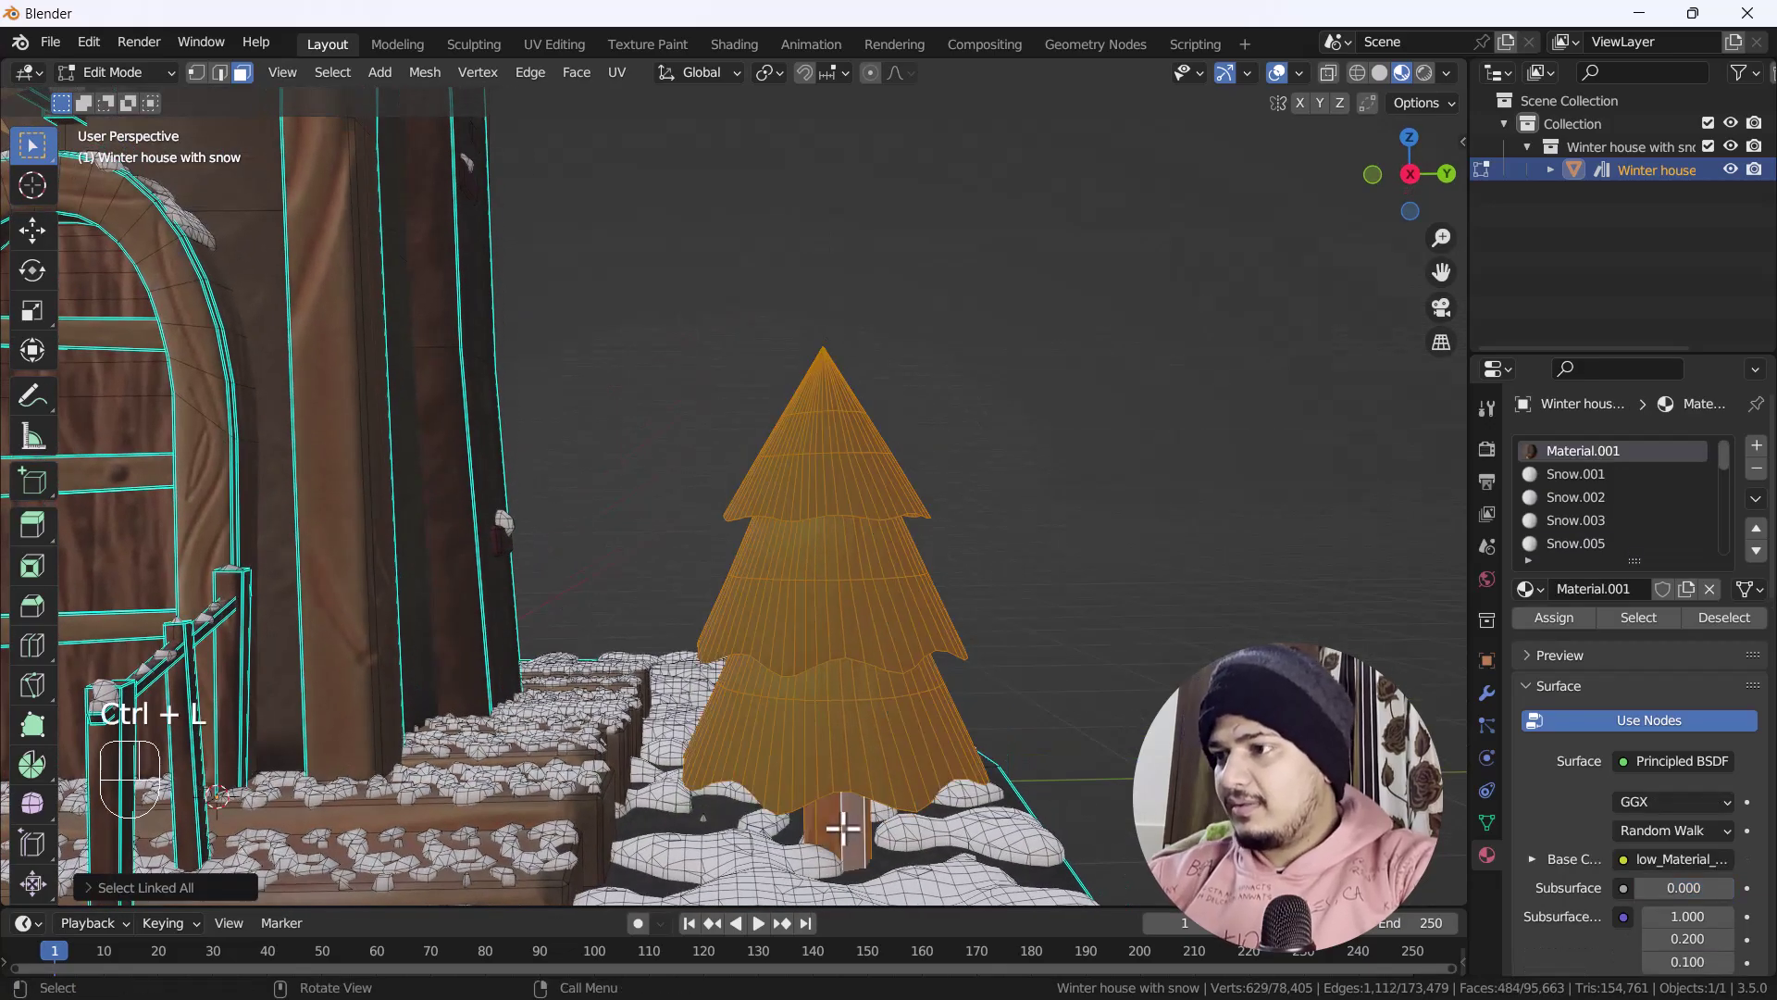
key(p)
click(843, 827)
key(Tab)
- Select the new 'Winter house with snow.001' tree object and frame the whole house
click(894, 548)
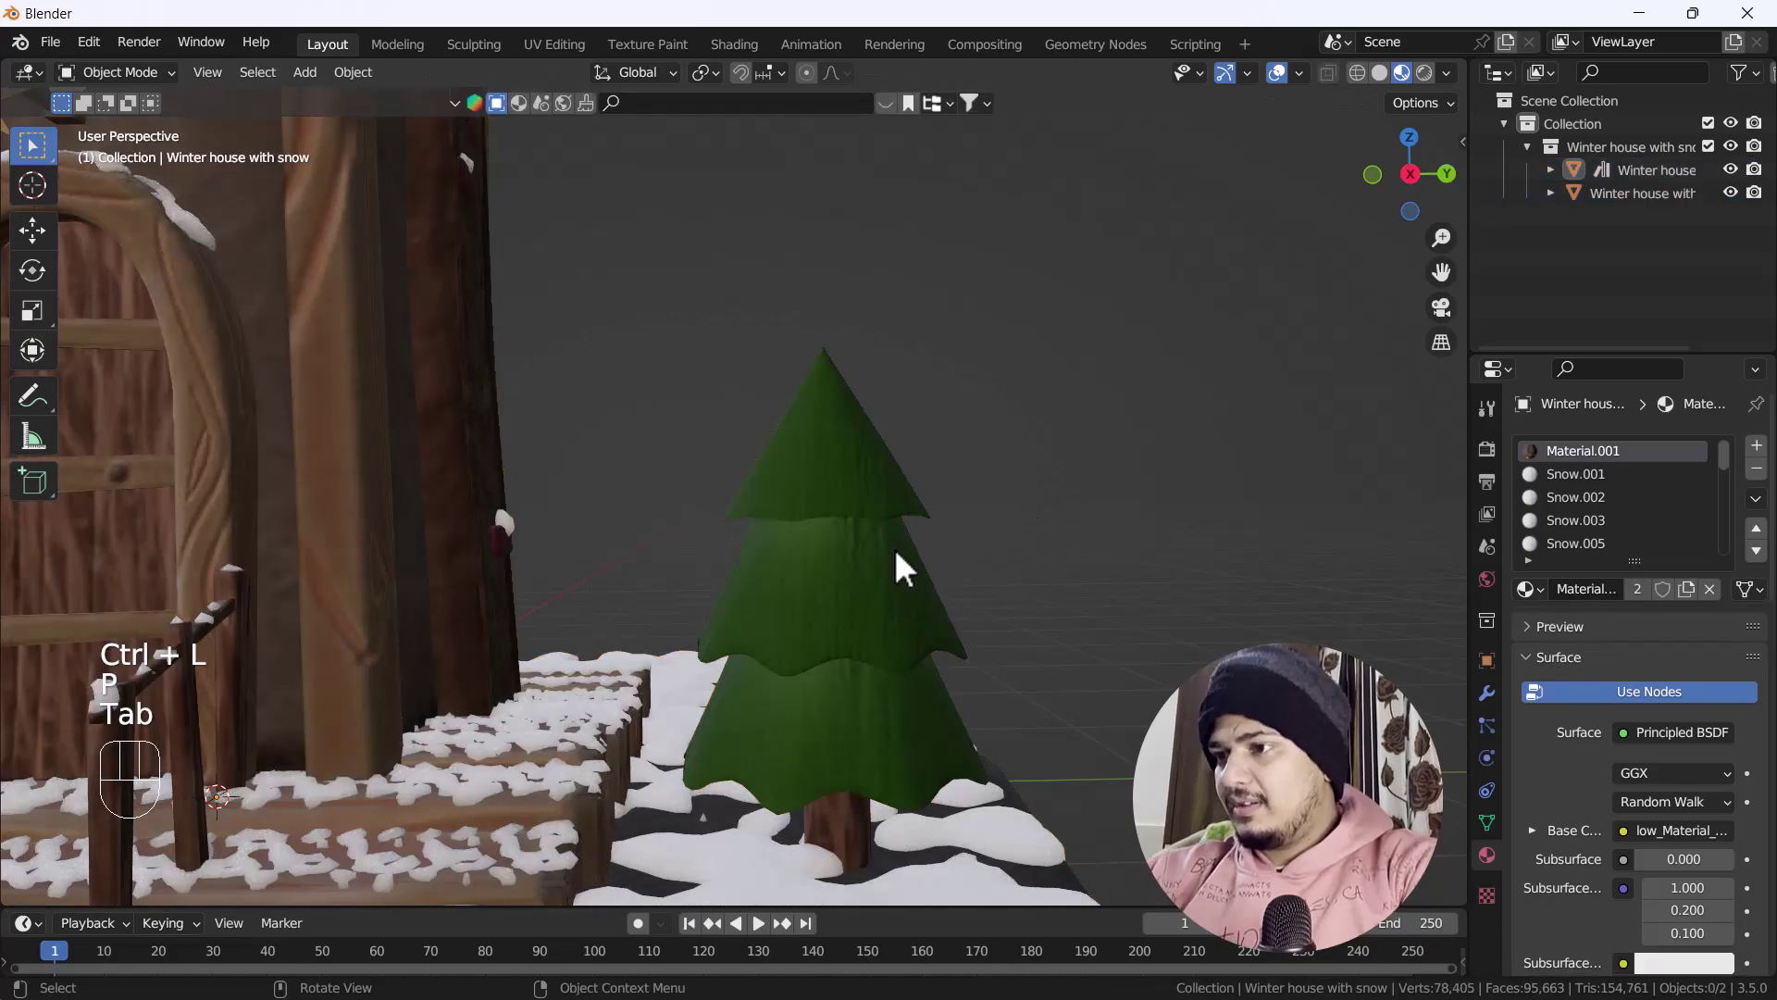
scroll(824, 592, down, 2)
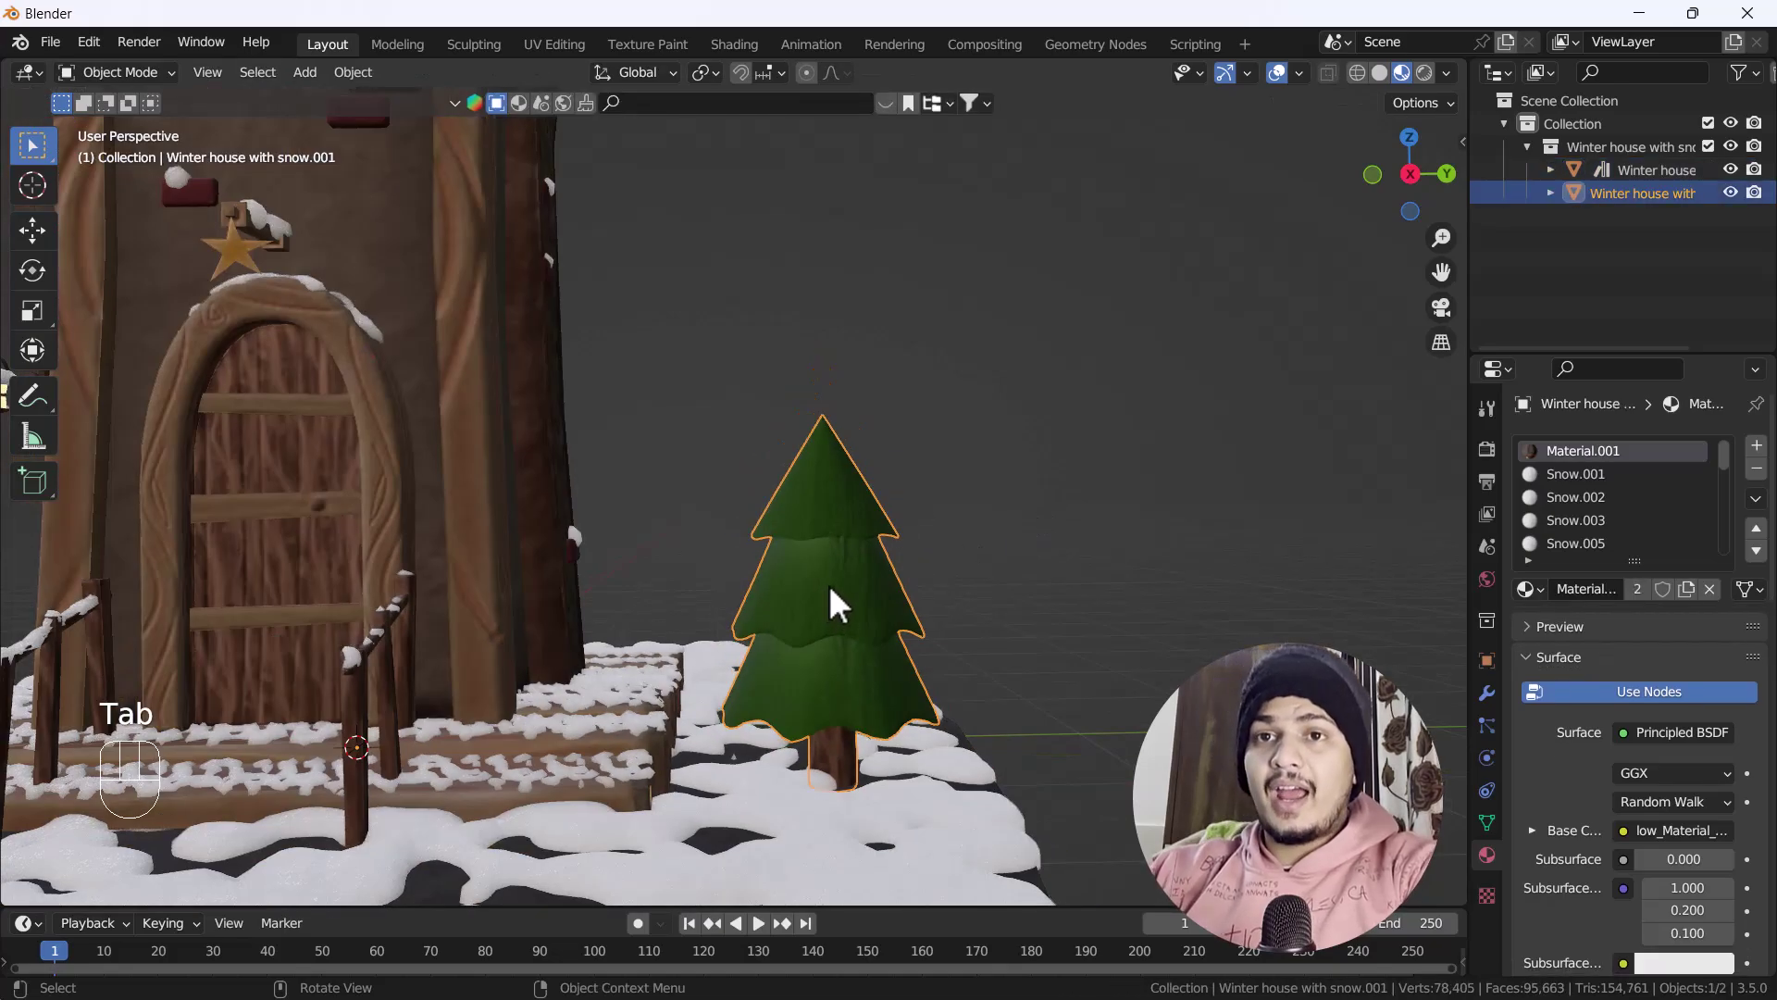
scroll(787, 556, down, 4)
shift+middle_drag(771, 537, 947, 597)
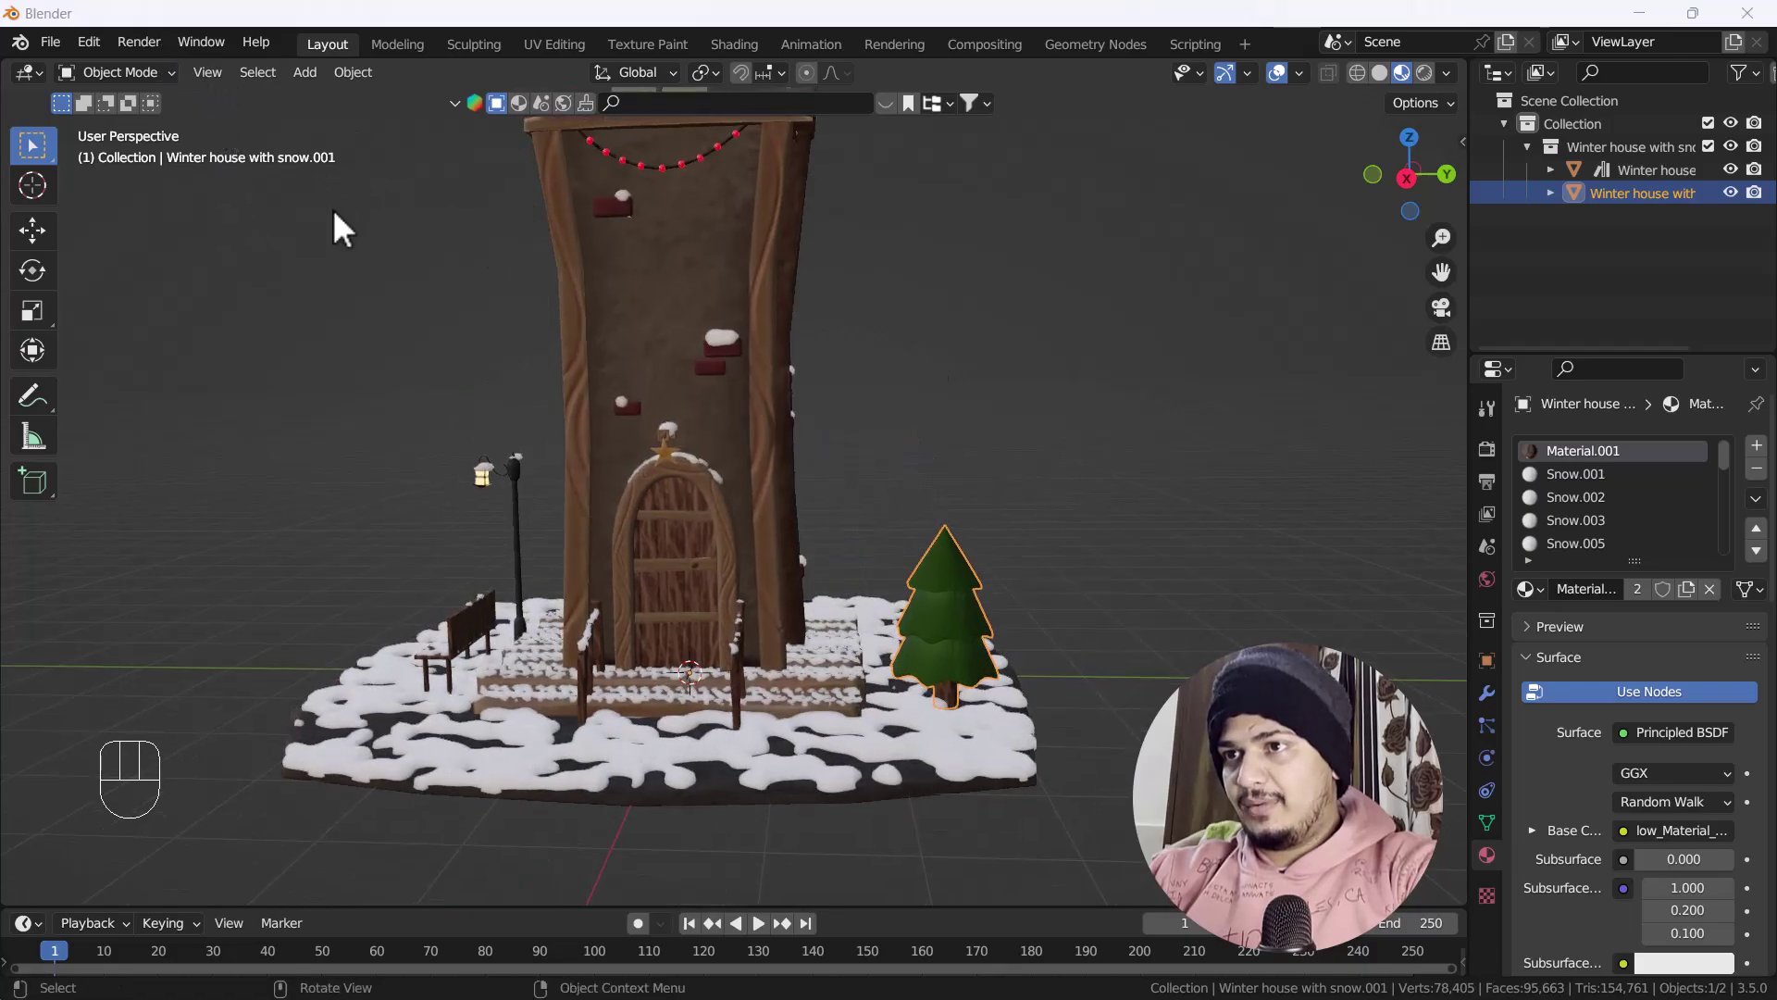
- Search the add-ons for 'real', enable Object: Real Snow 1.3, and close Preferences
click(91, 43)
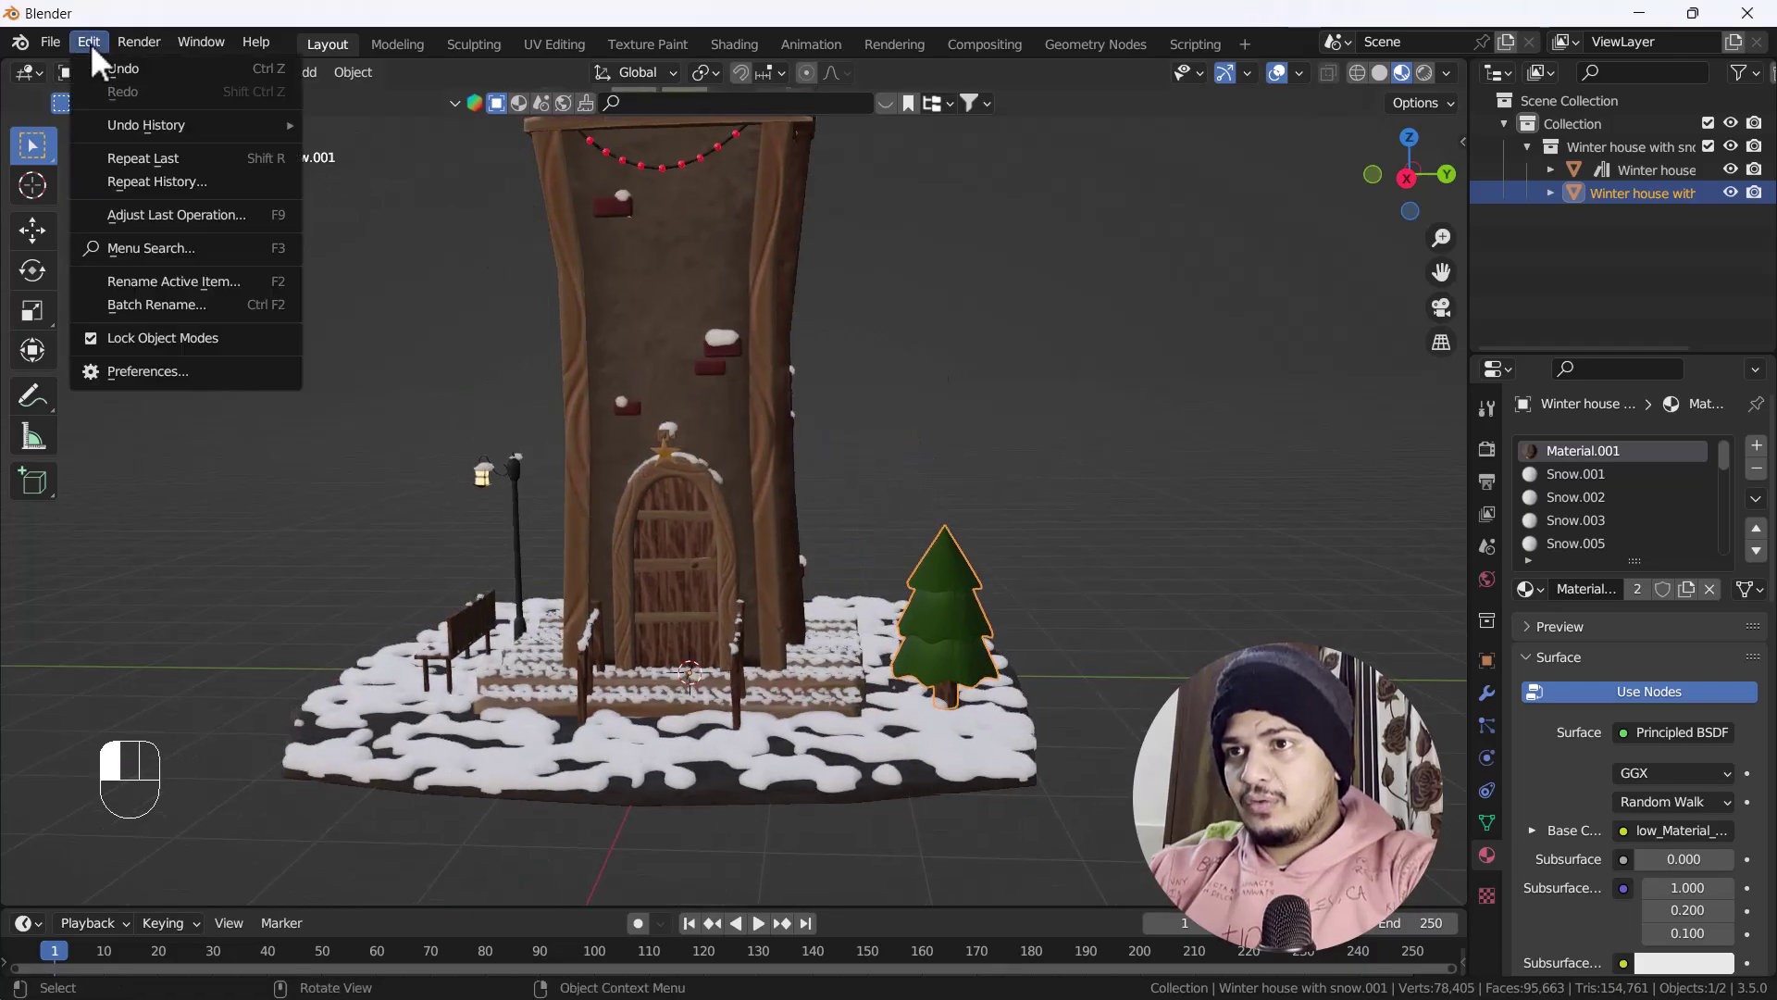
click(136, 368)
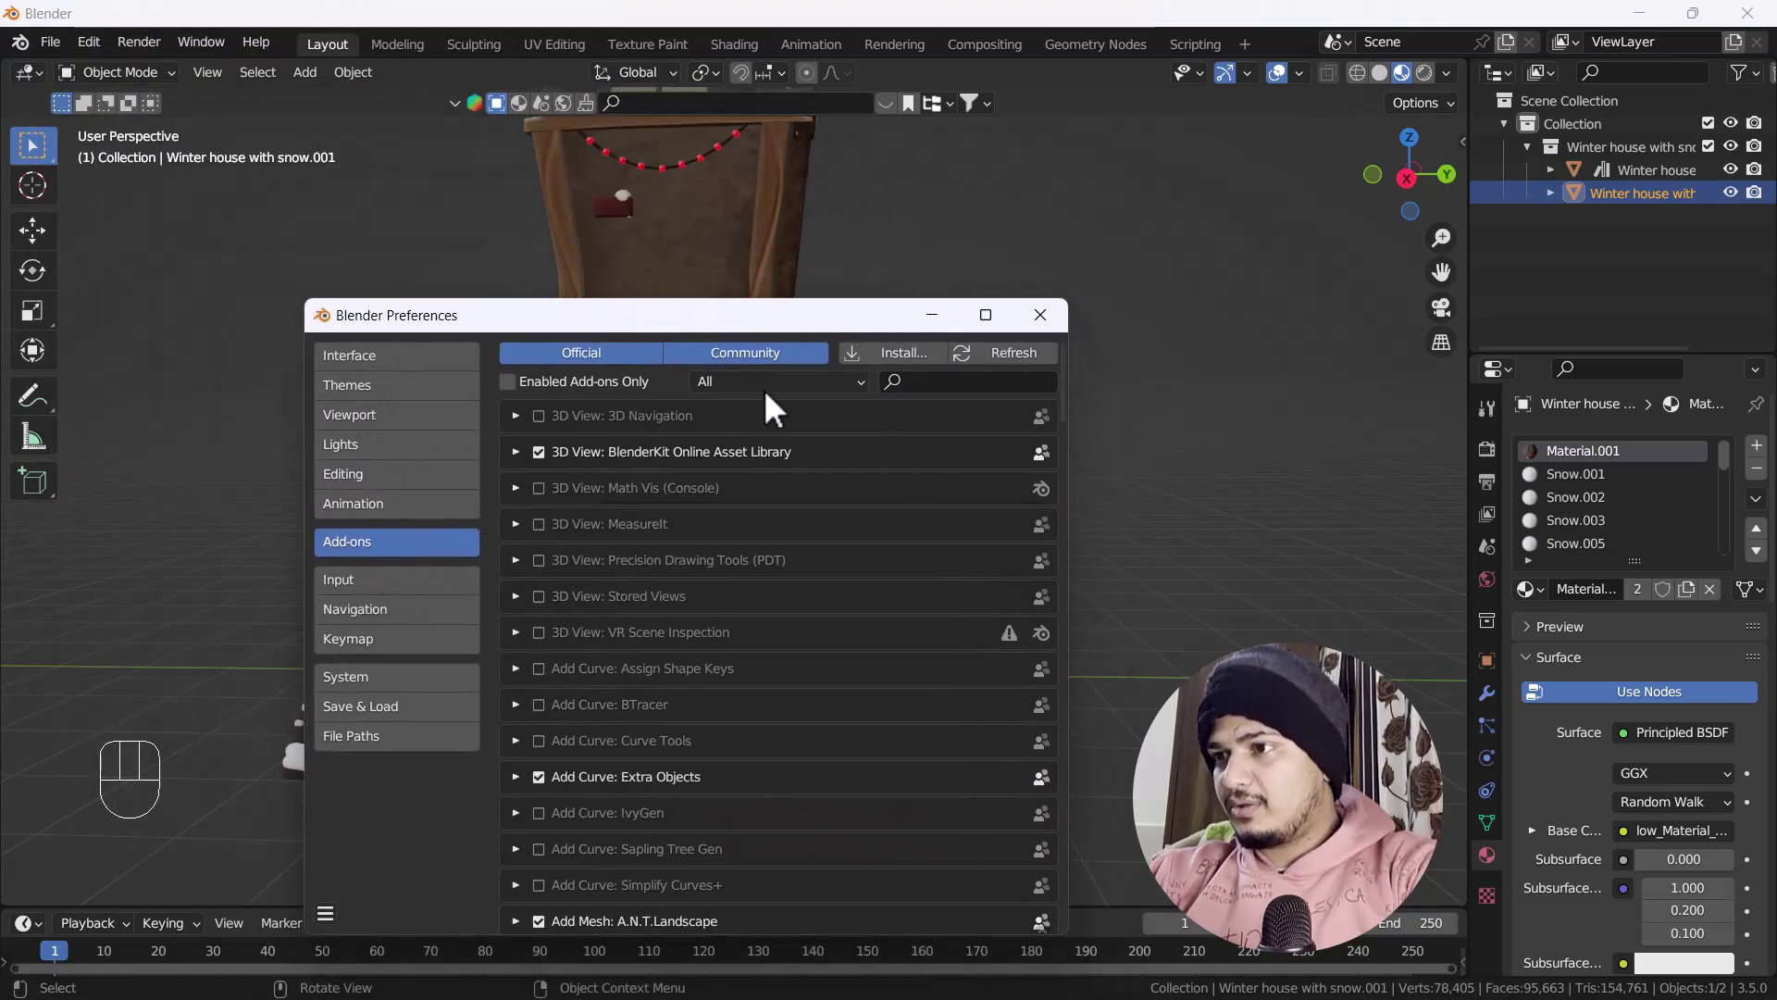
click(930, 381)
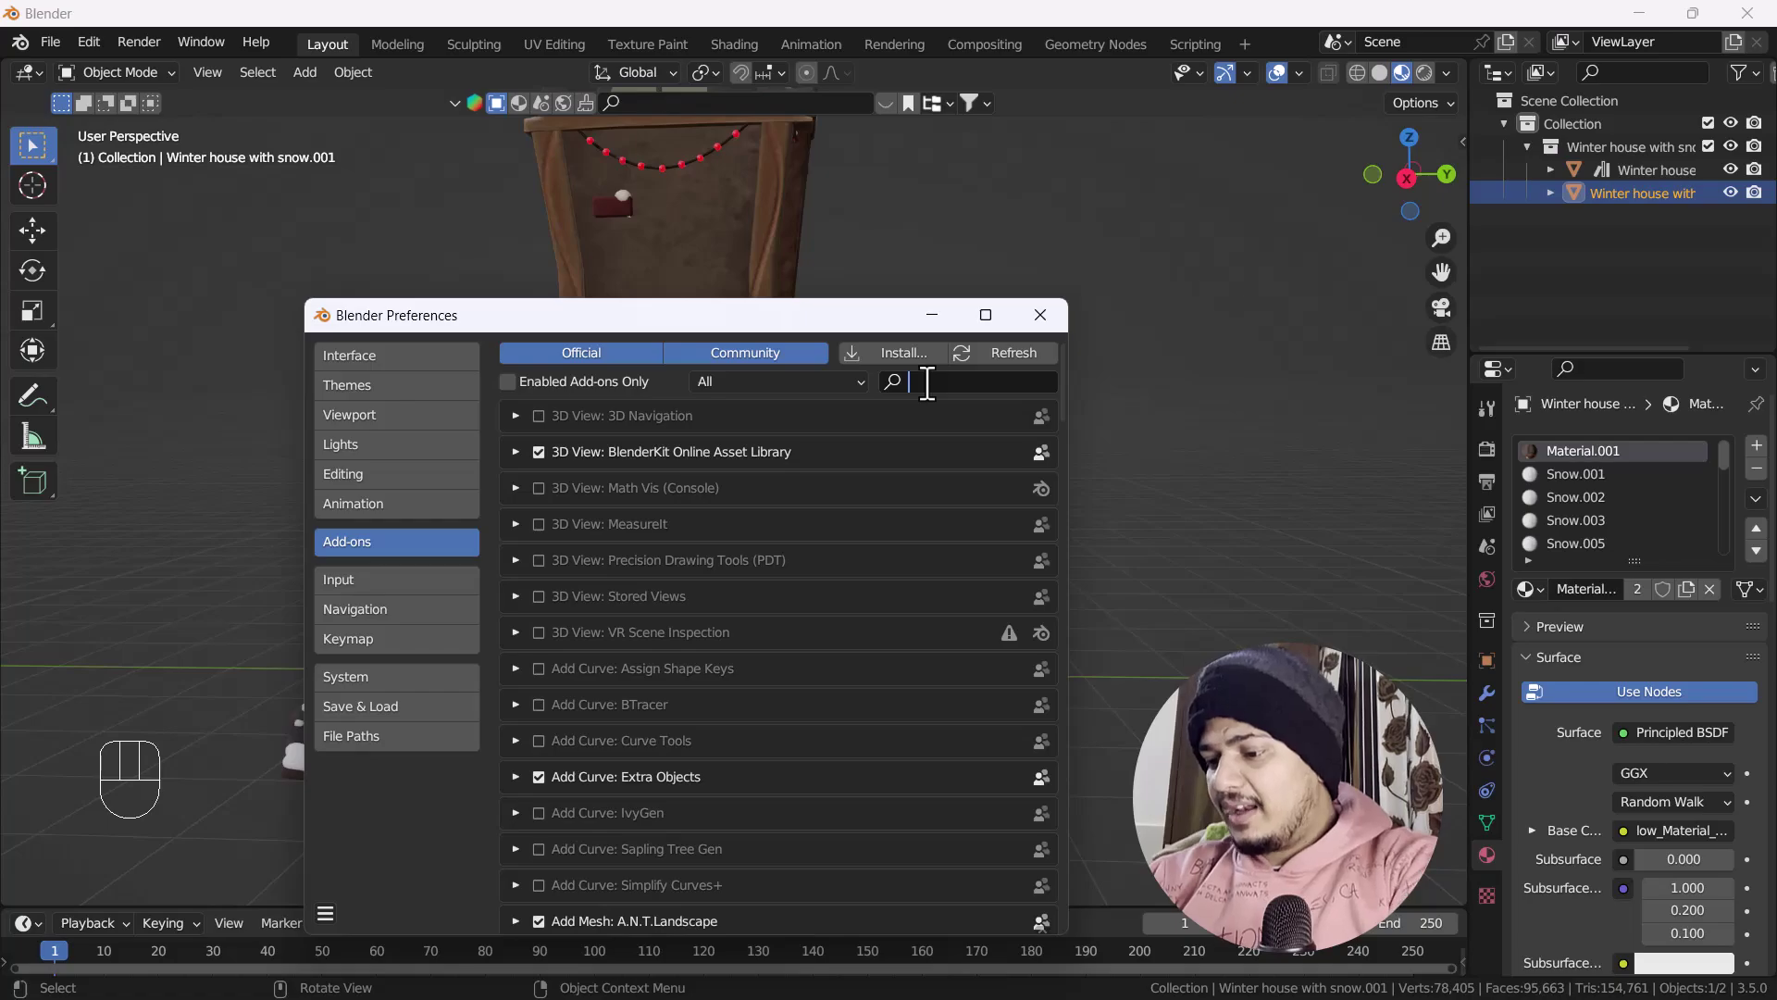
text(real)
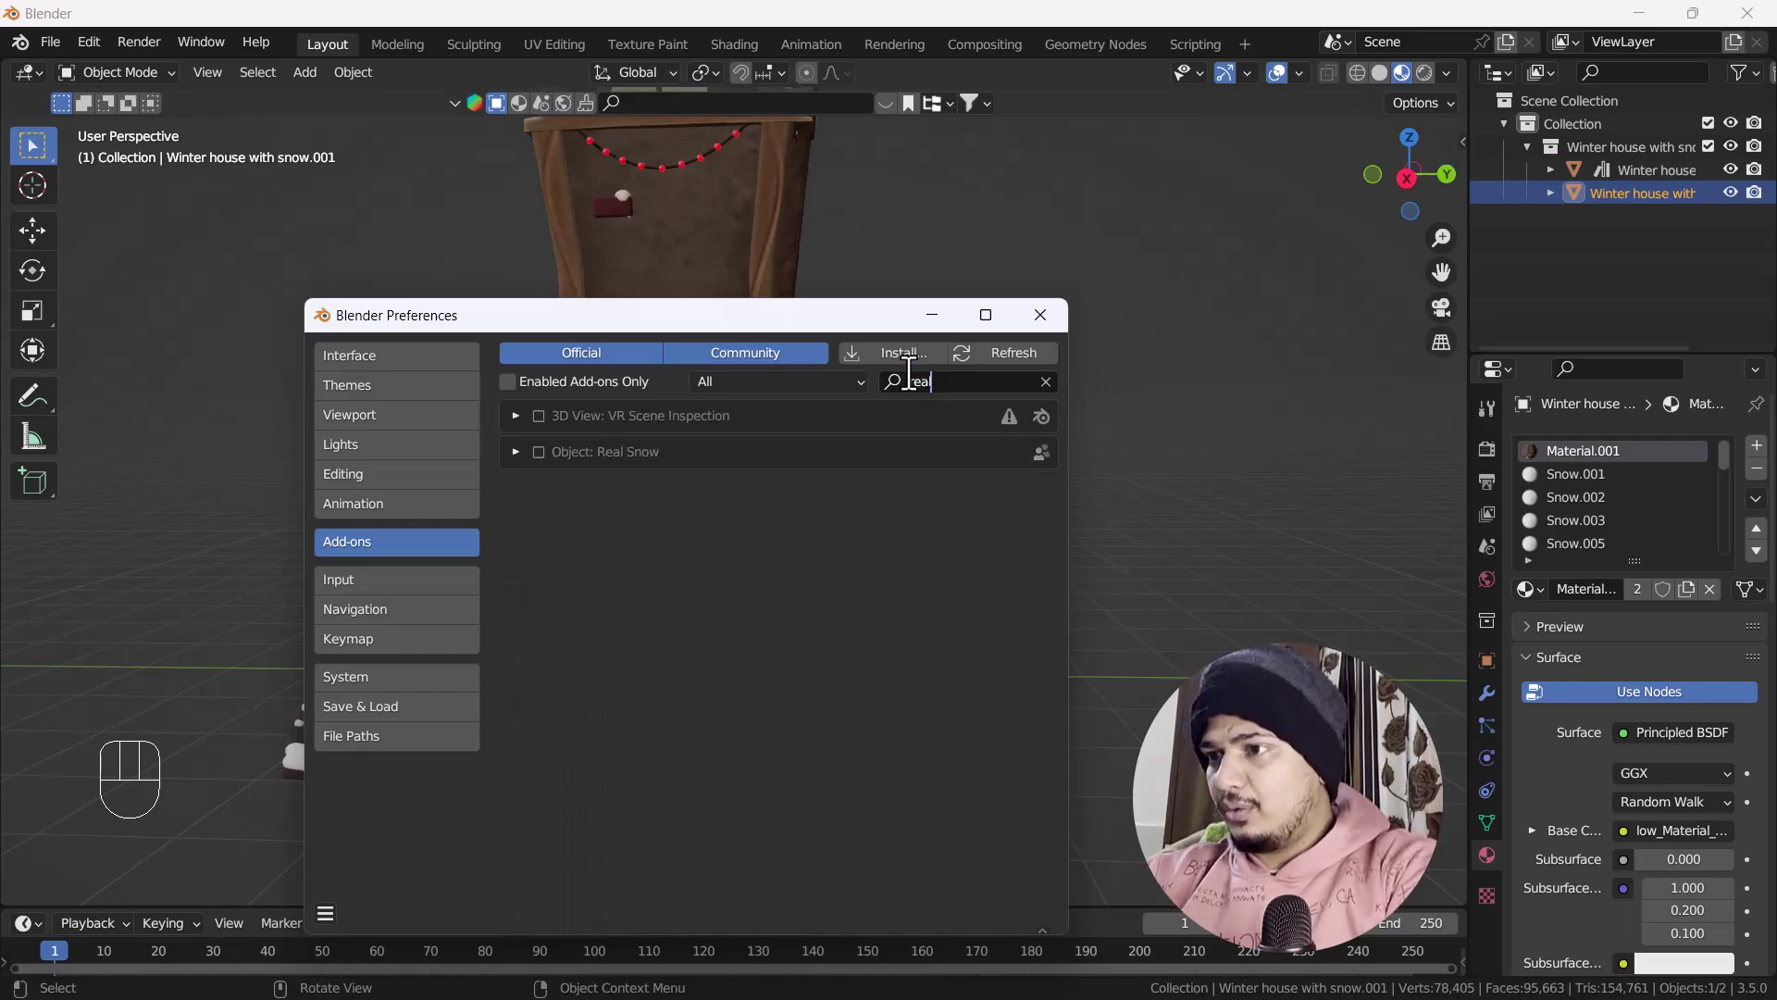
click(538, 452)
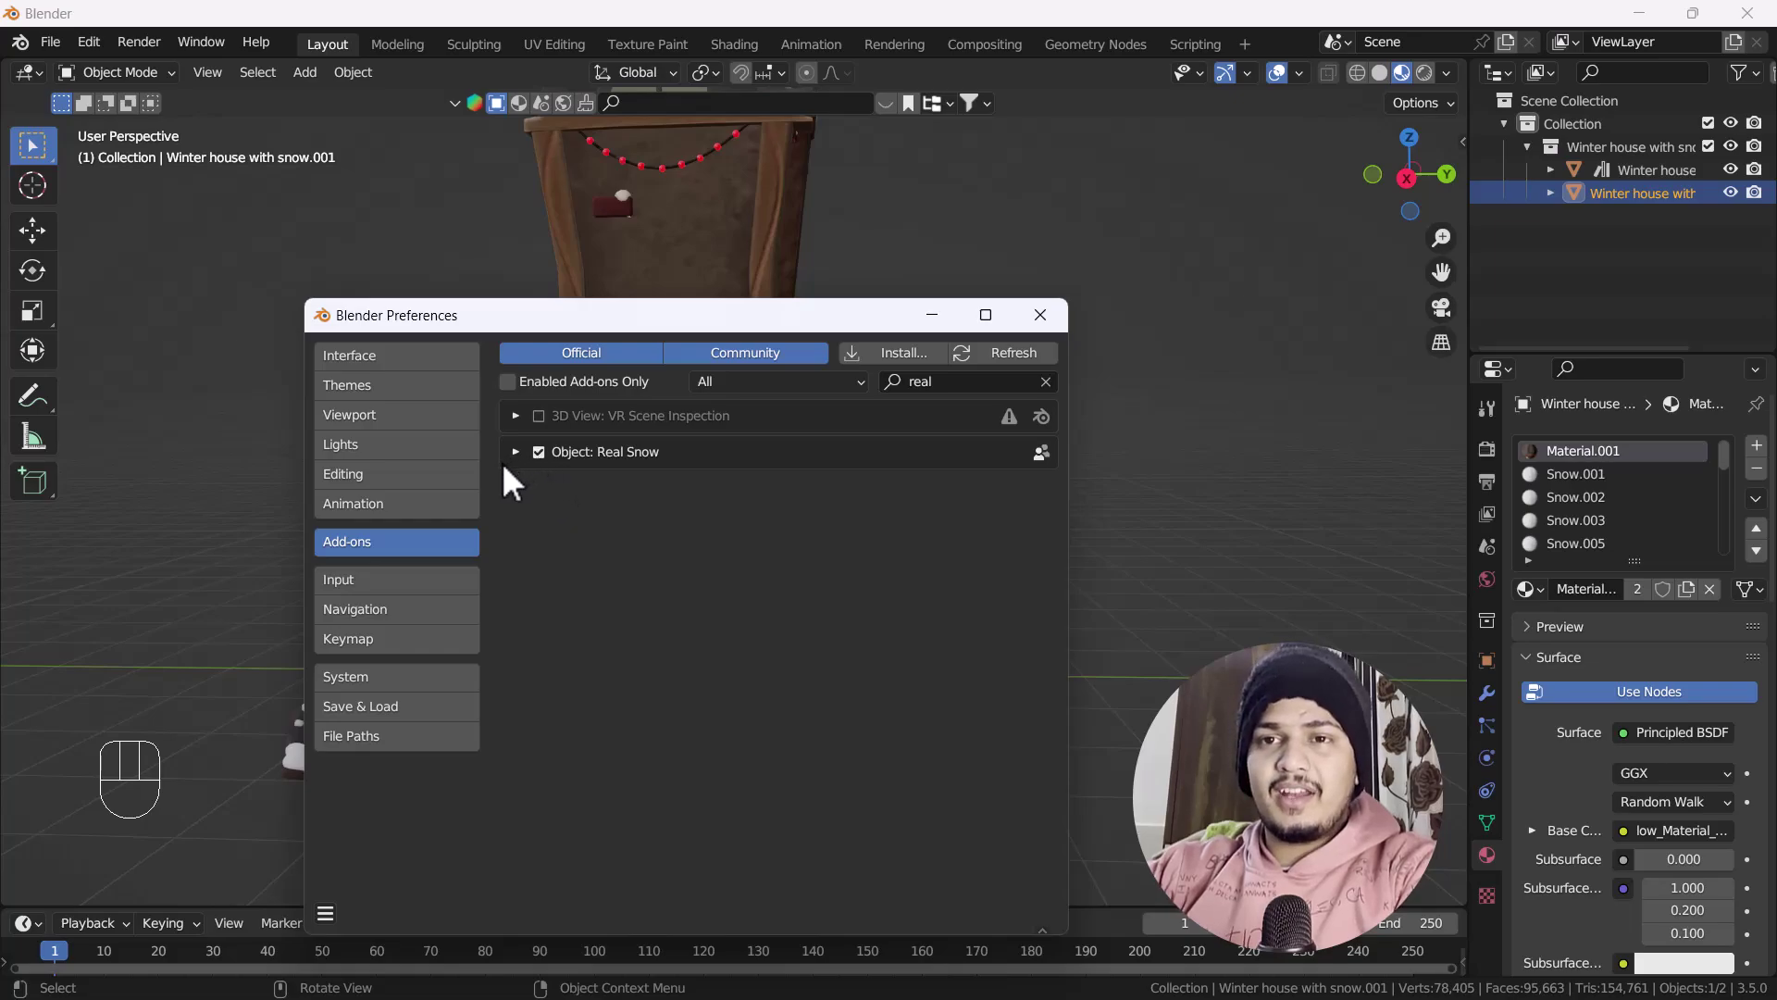
click(515, 452)
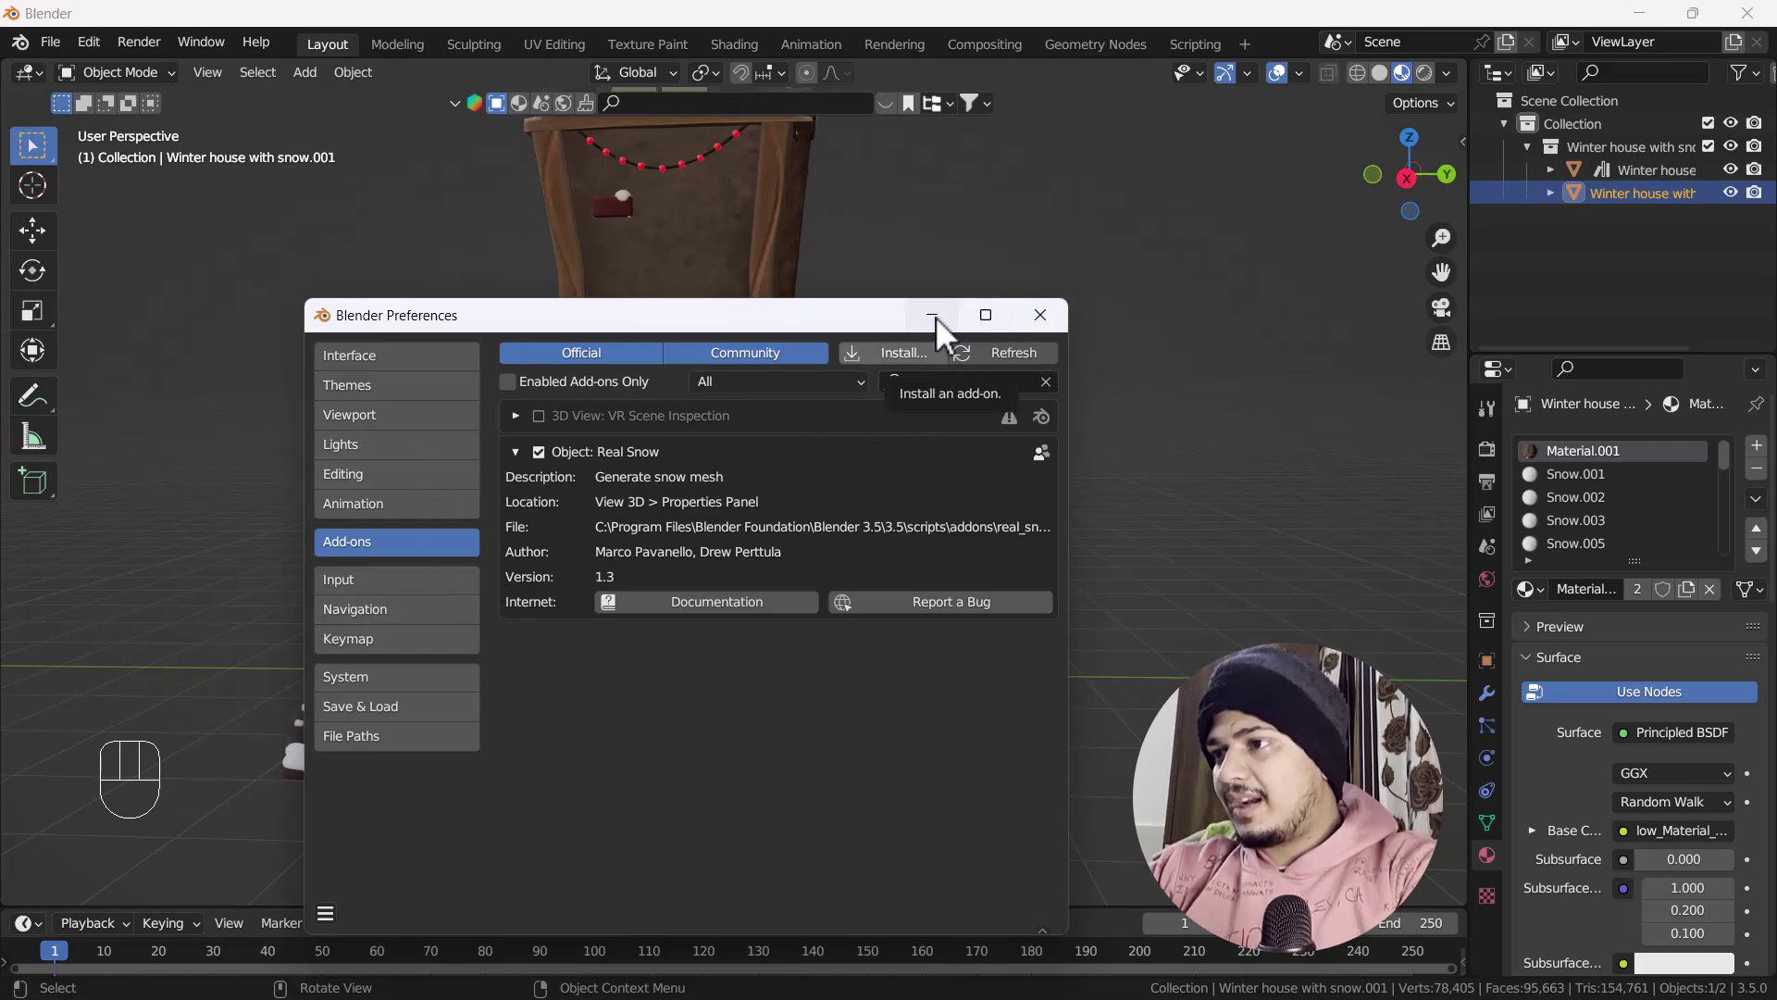
click(1039, 315)
scroll(1041, 662, up, 4)
shift+middle_drag(1063, 559, 960, 507)
- Show the sidebar's Real Snow tab, widened to display Coverage 100% and Height 0.30
key(n)
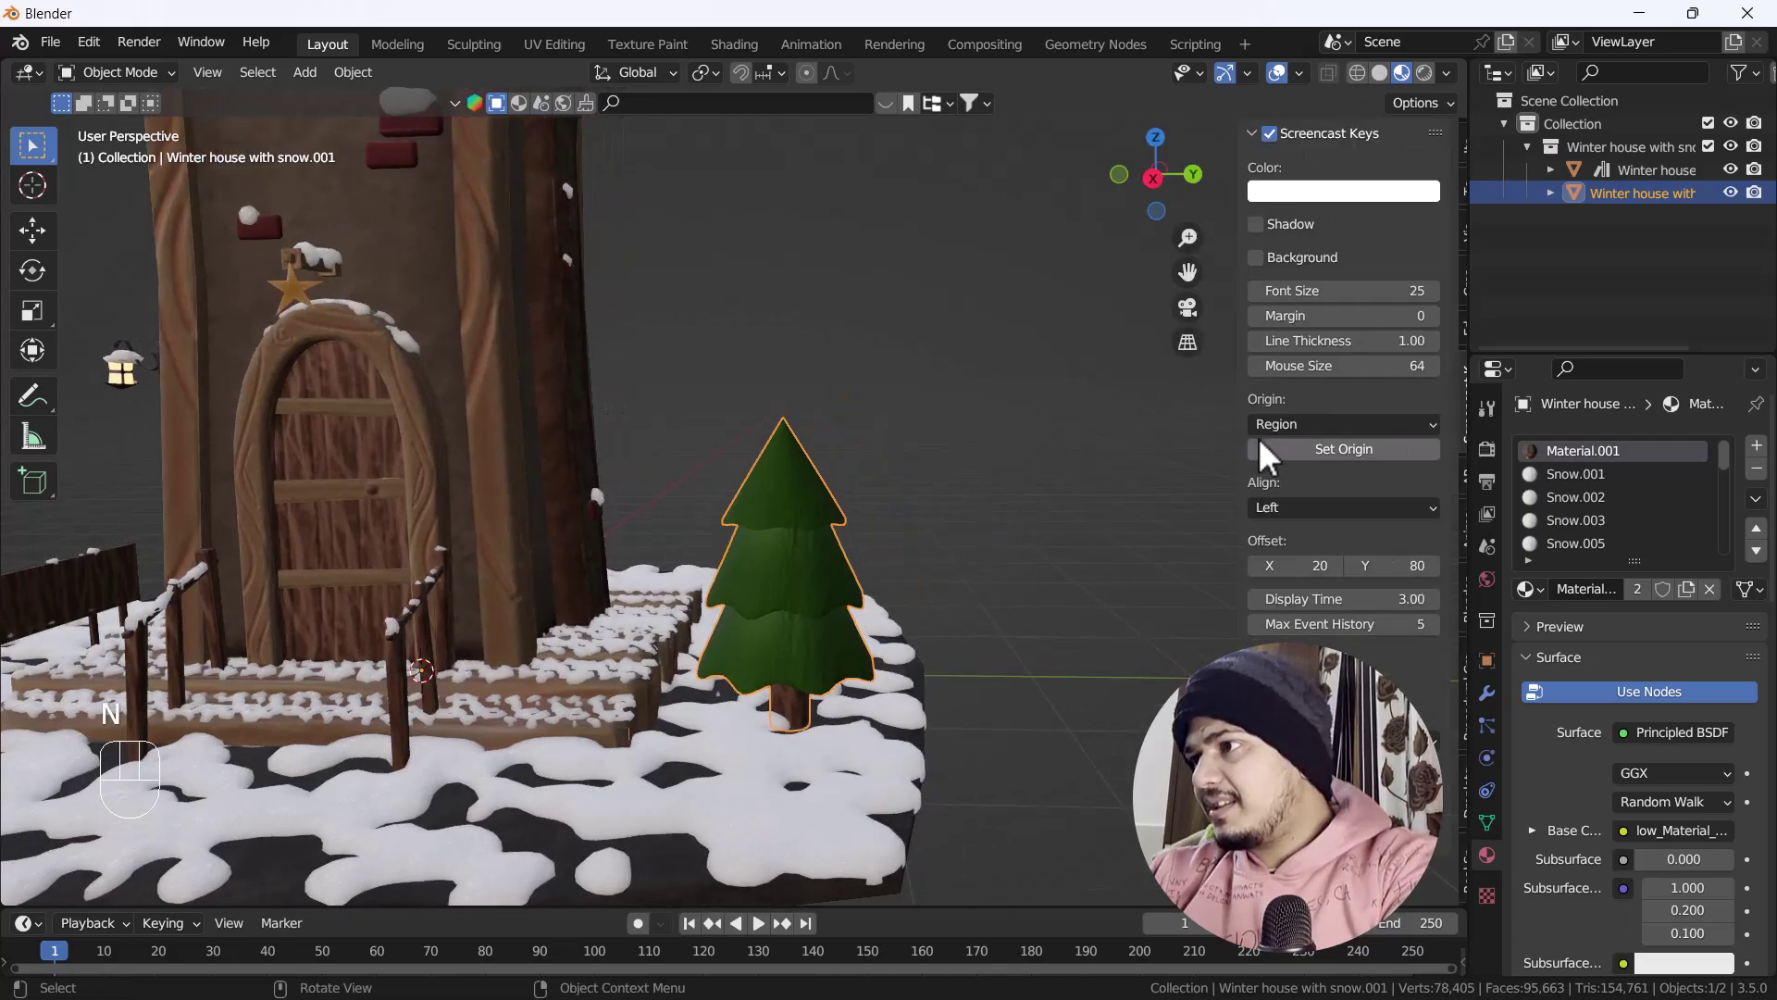
click(1455, 870)
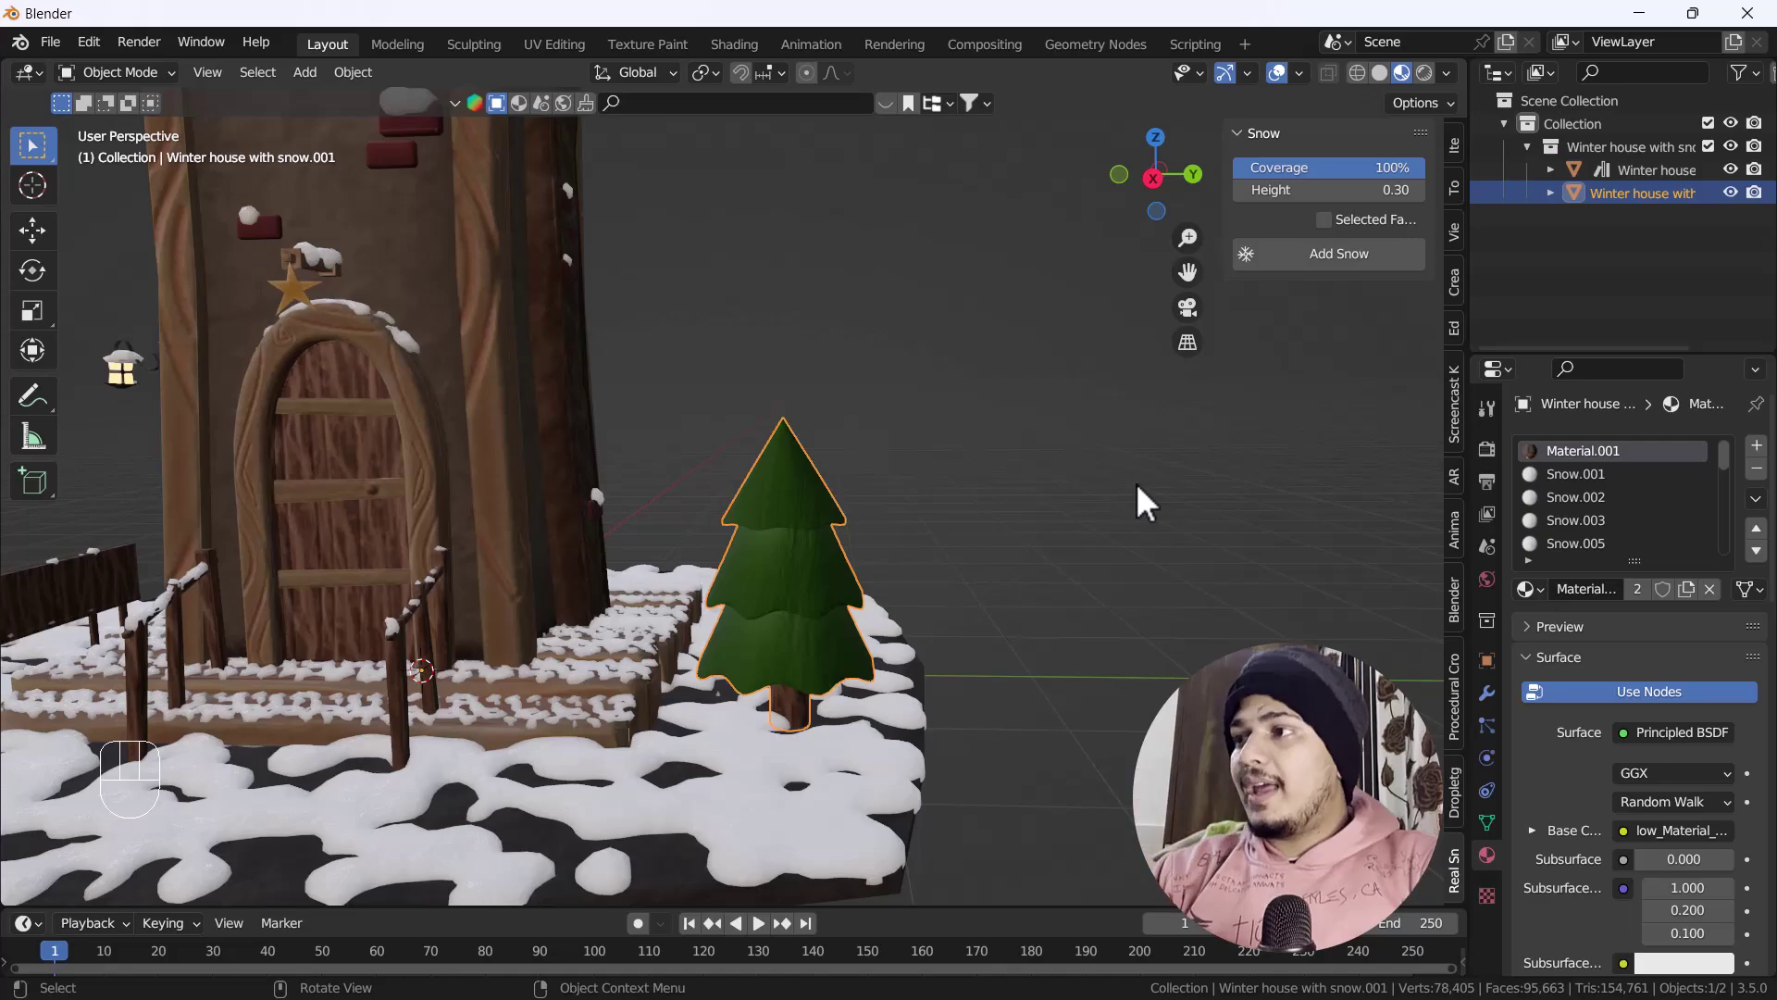
drag(1215, 199, 1136, 201)
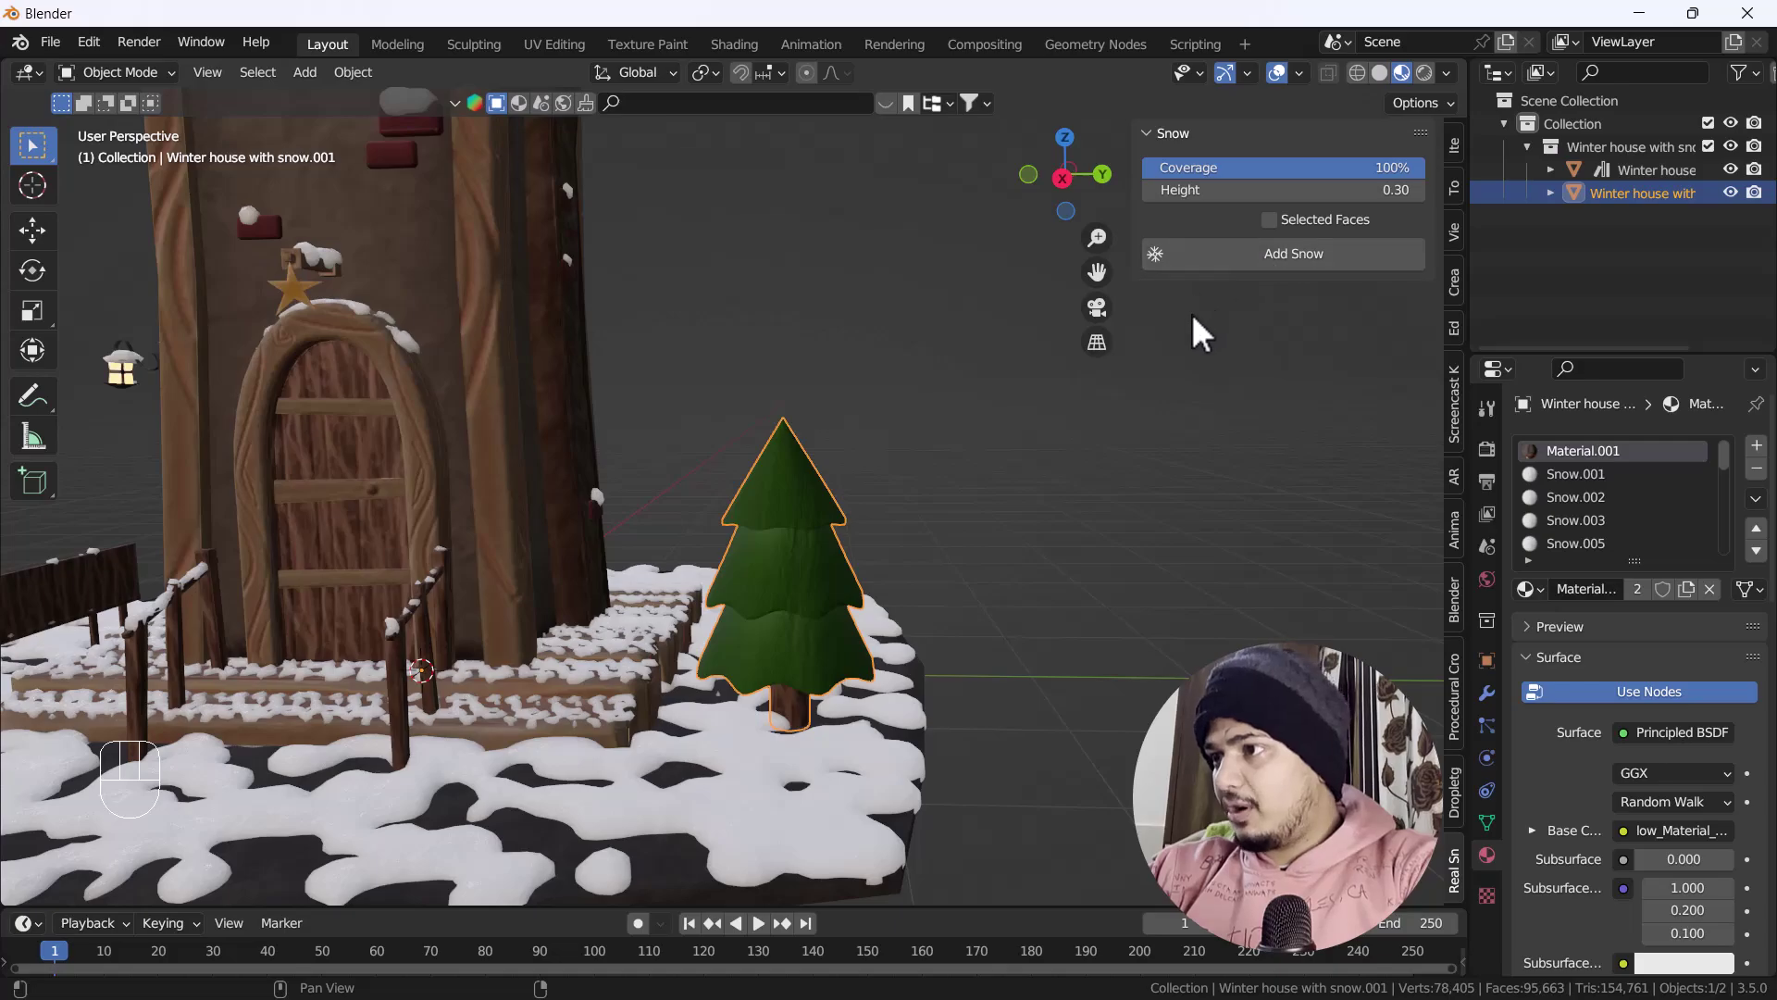
- Add a snow cap at the default 0.30 height, inspect it, then delete it
click(1295, 259)
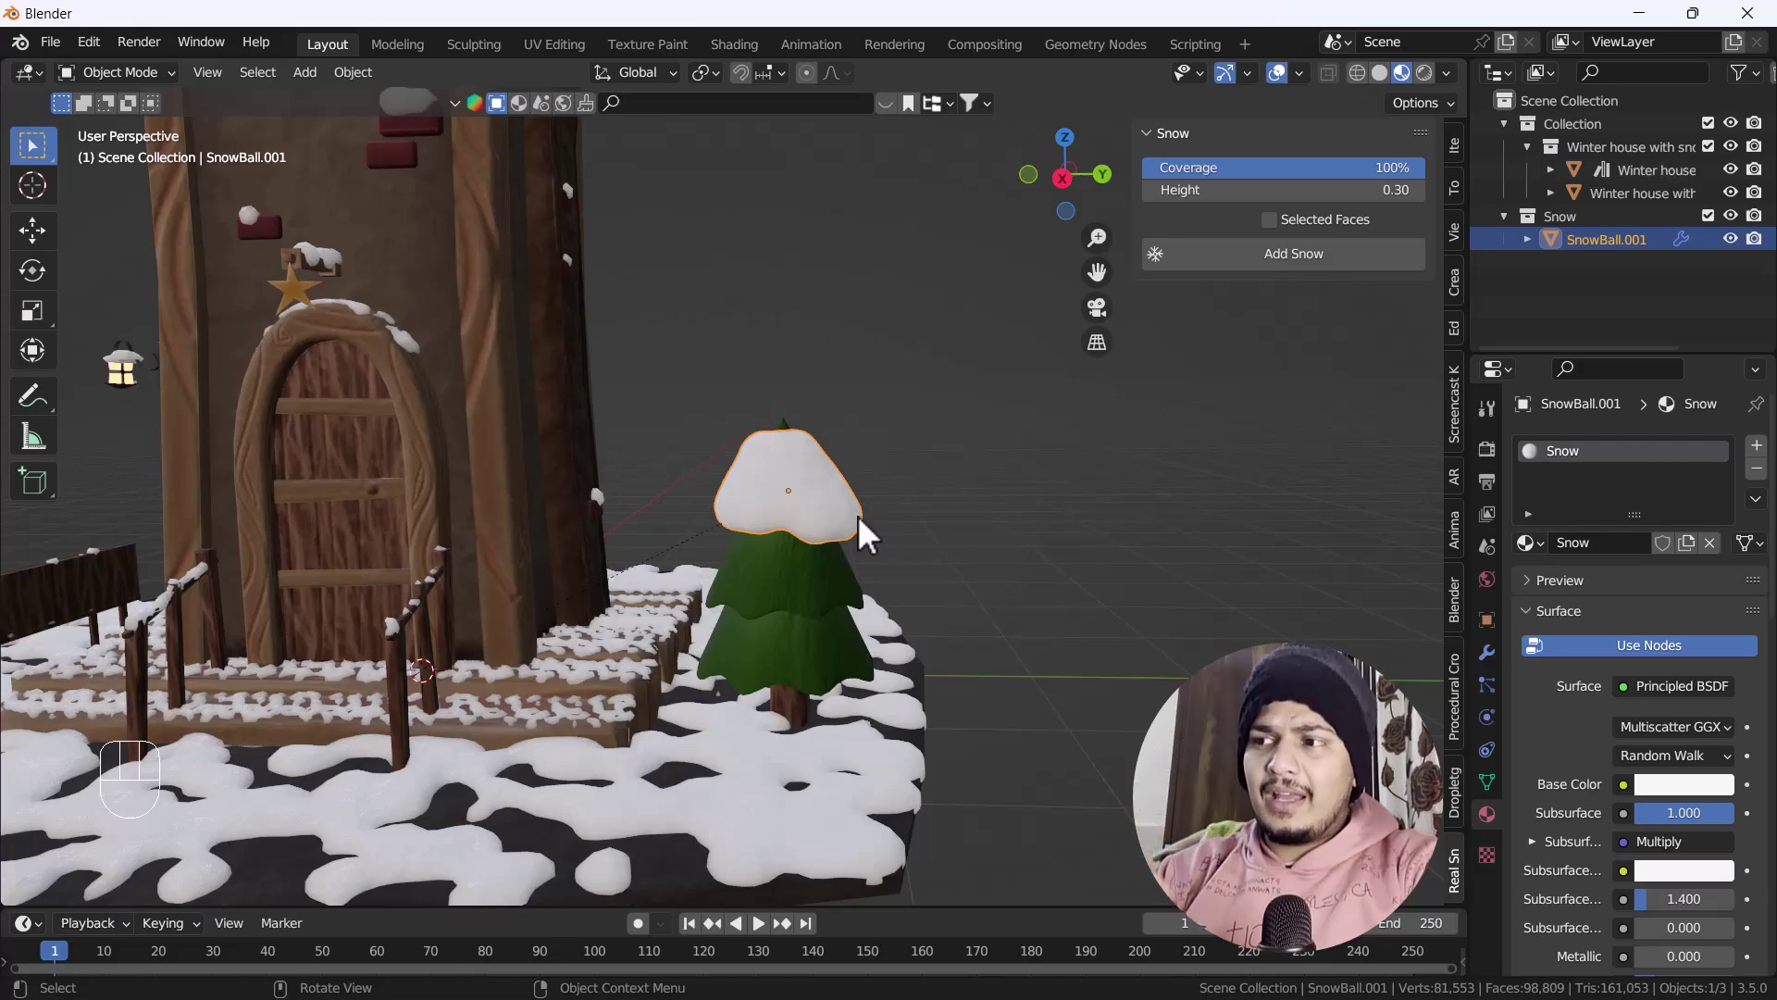
mouse_move(858, 515)
middle_down()
mouse_move(838, 496)
mouse_move(885, 508)
middle_up()
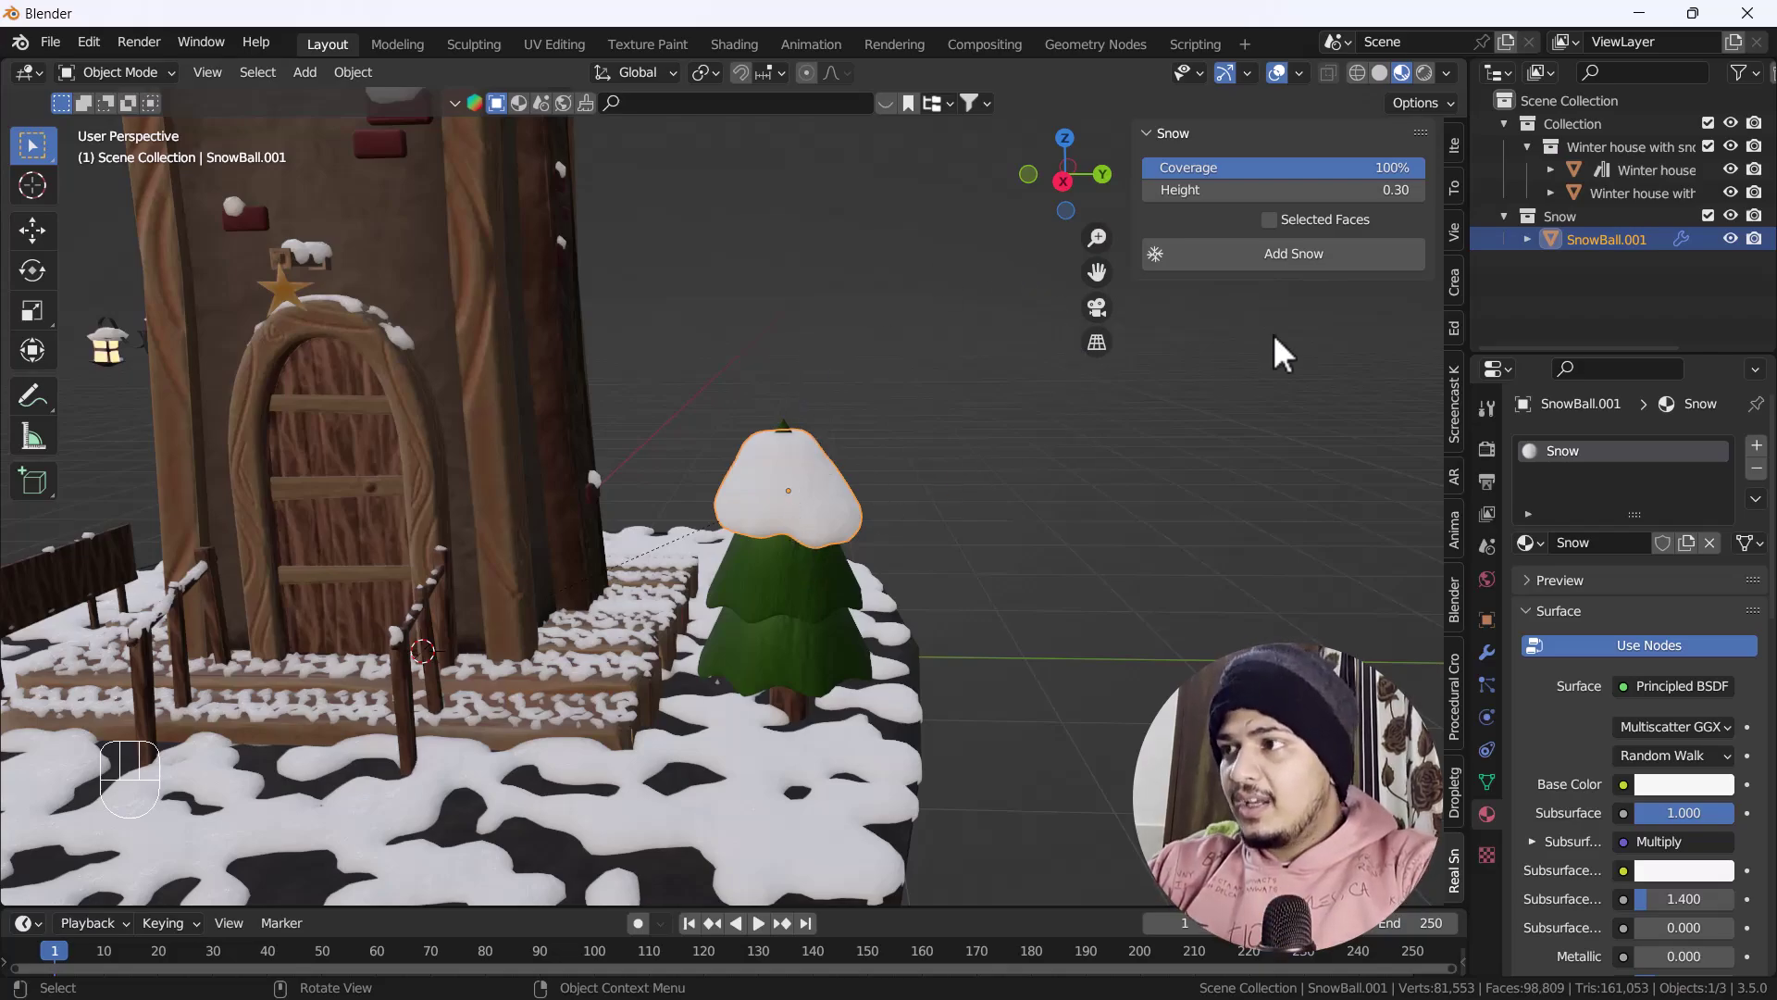
key(Delete)
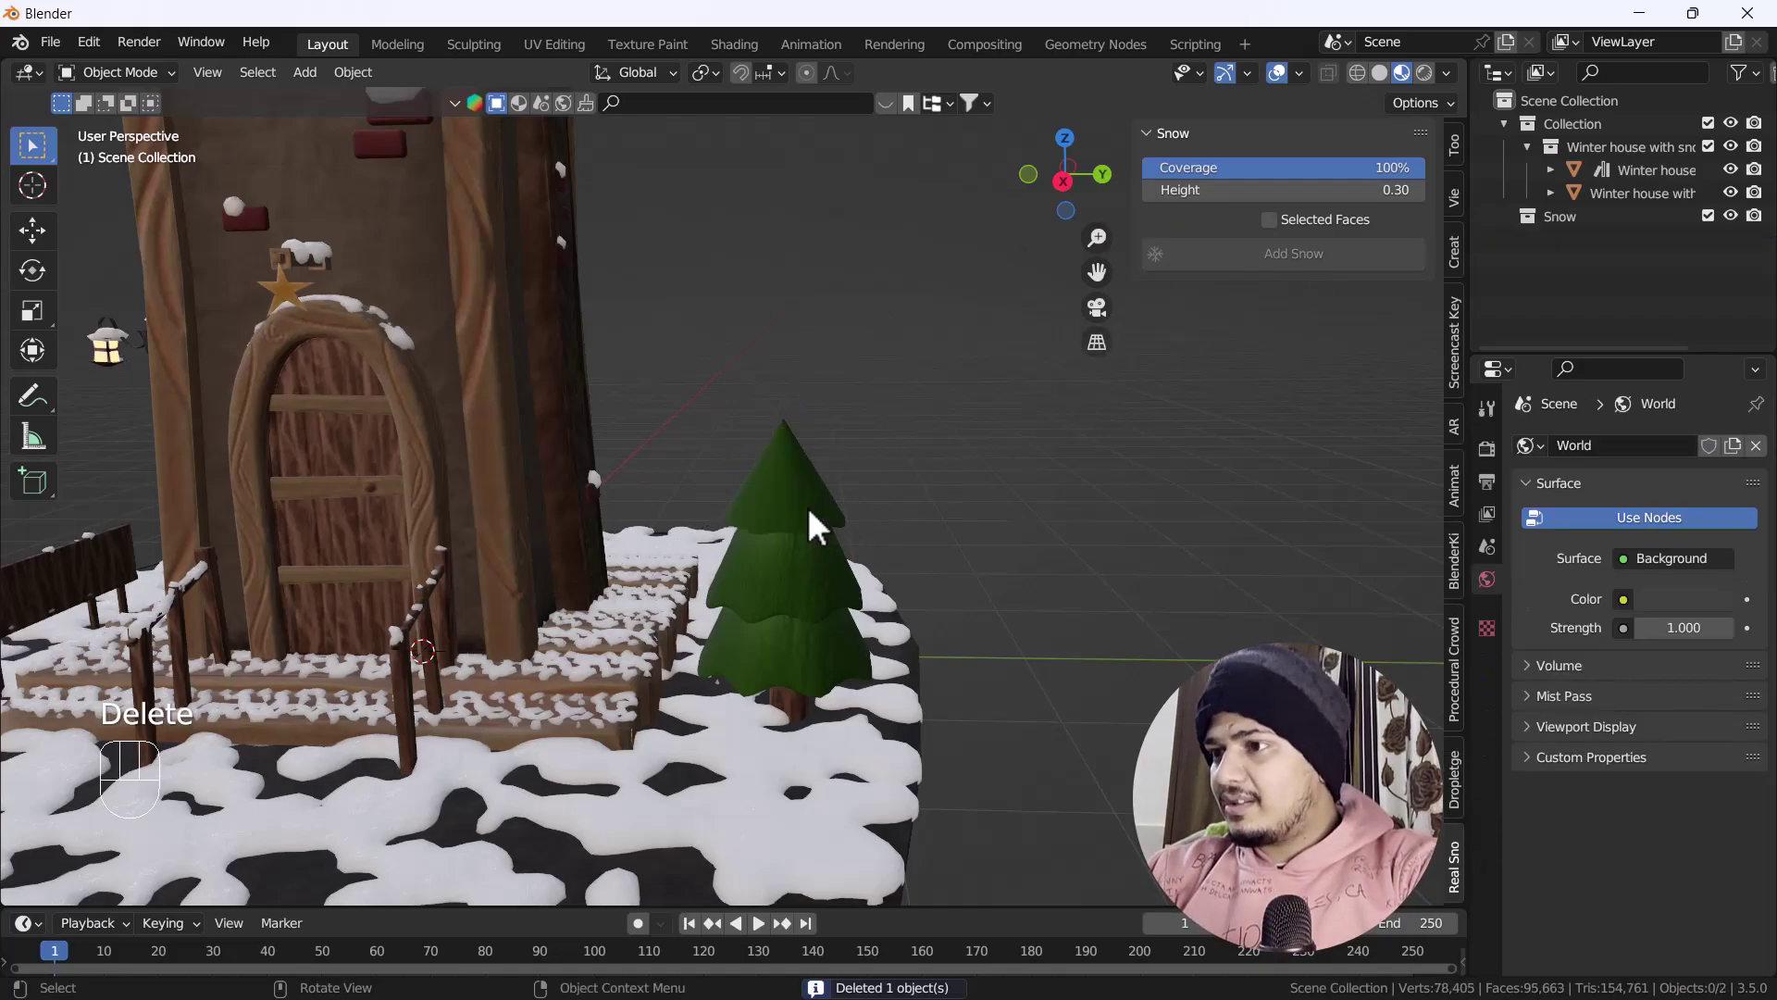
- Set Real Snow Height to 0.1, reselect the pine tree and add a thinner snow cap
click(1340, 190)
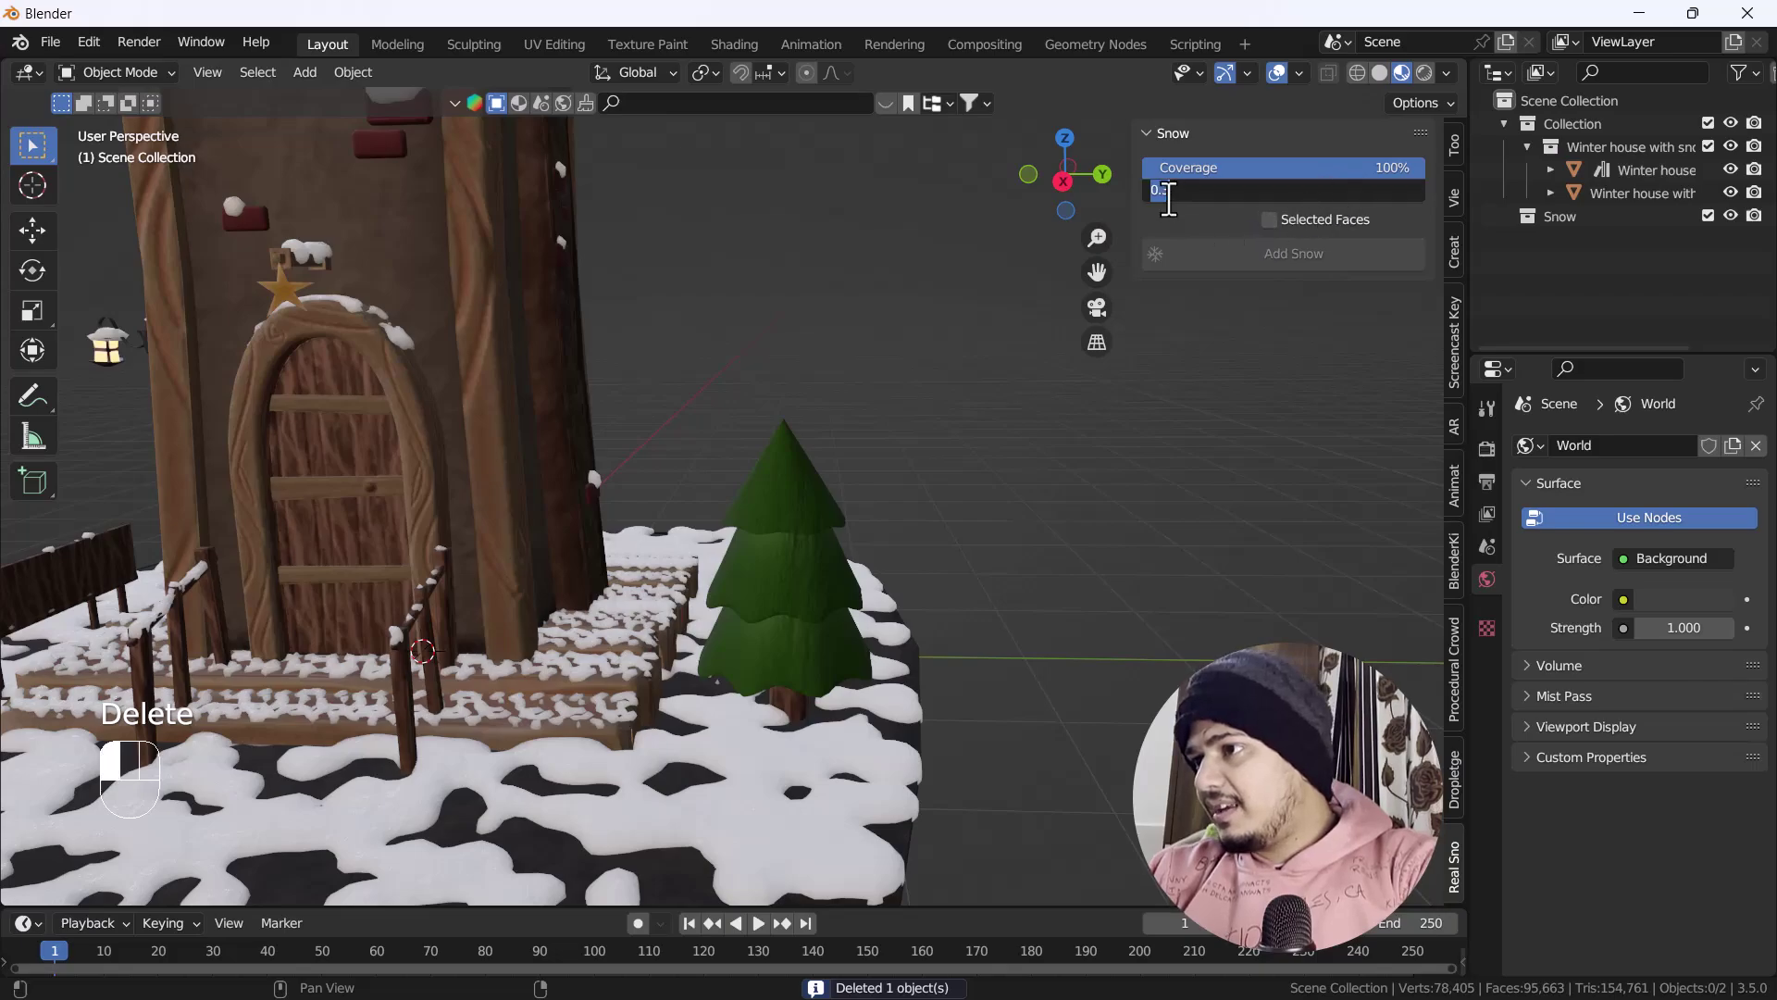
text(0)
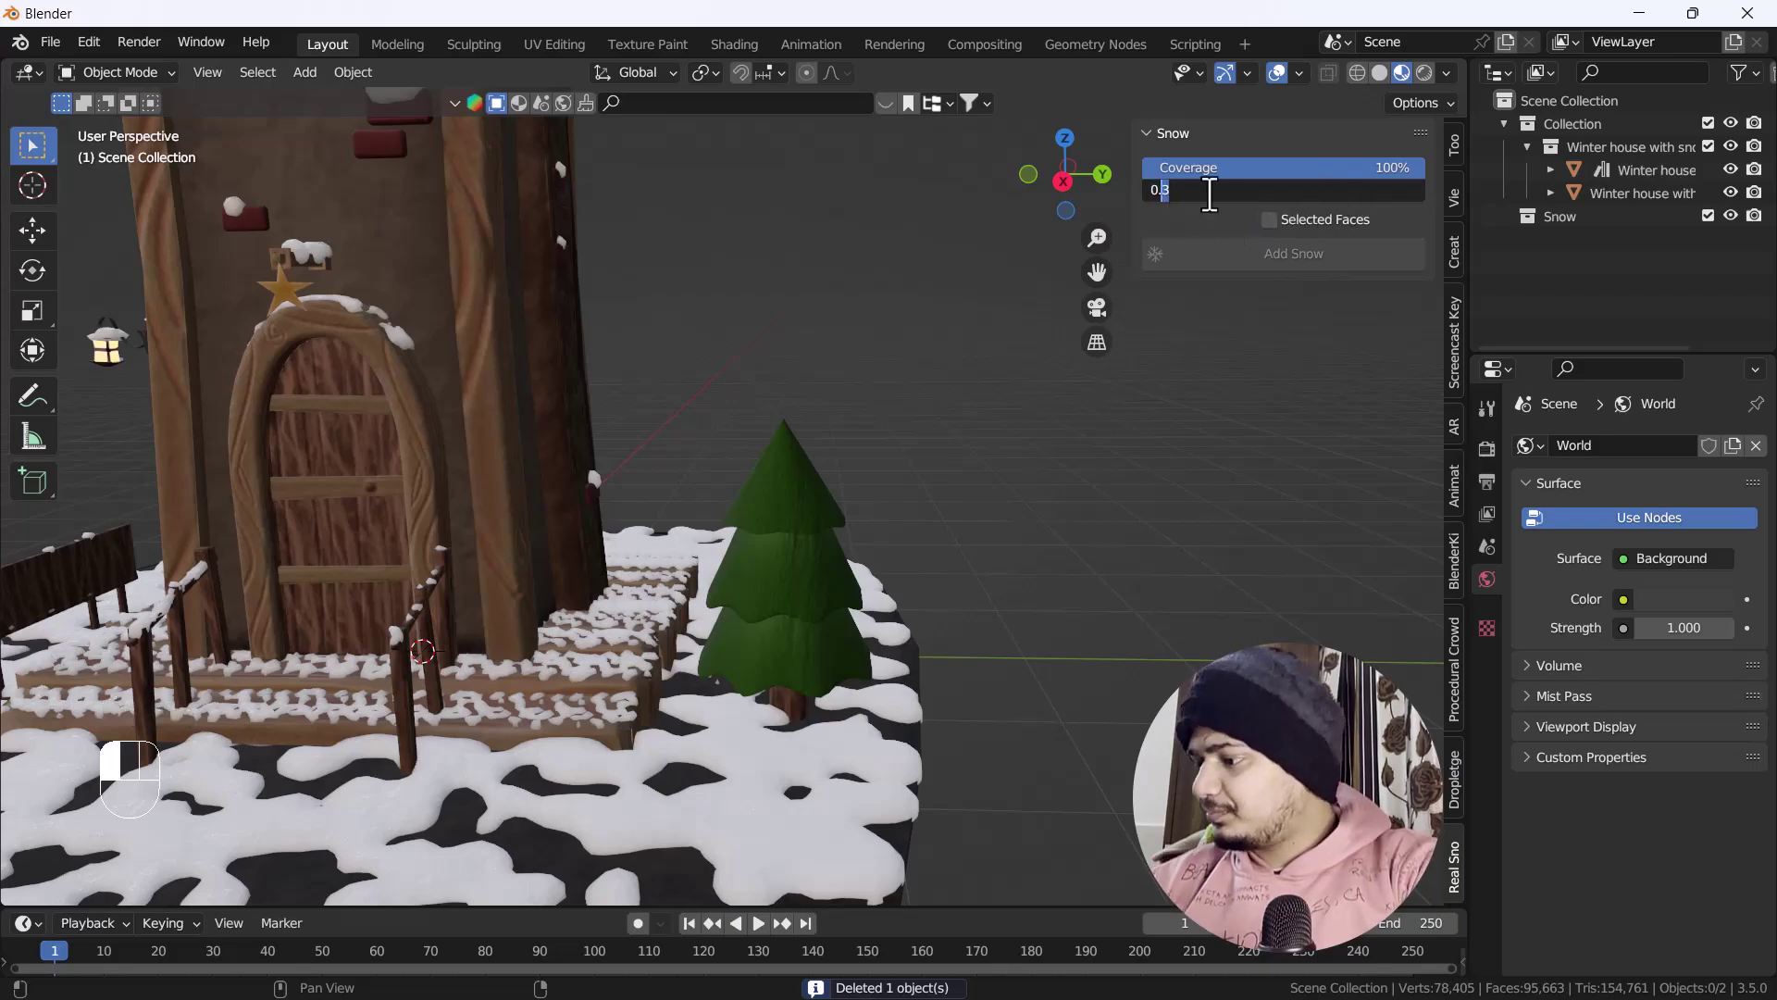
text(.1)
key(Return)
click(813, 518)
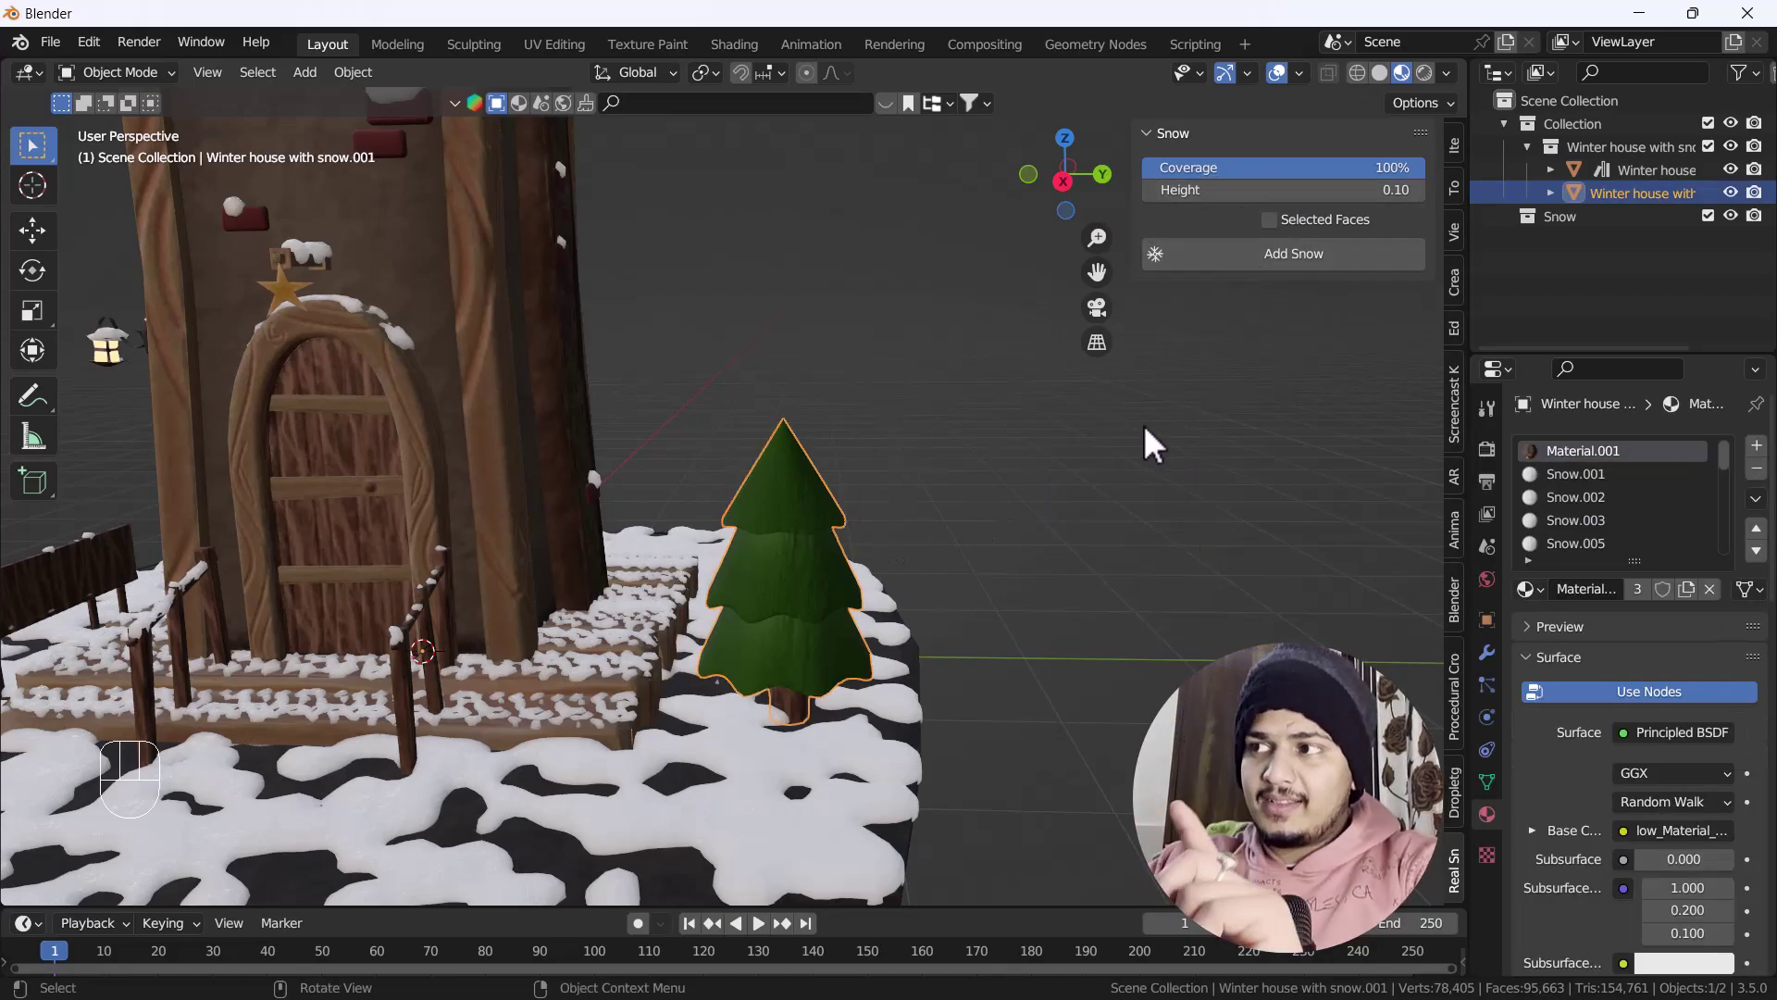
click(1084, 456)
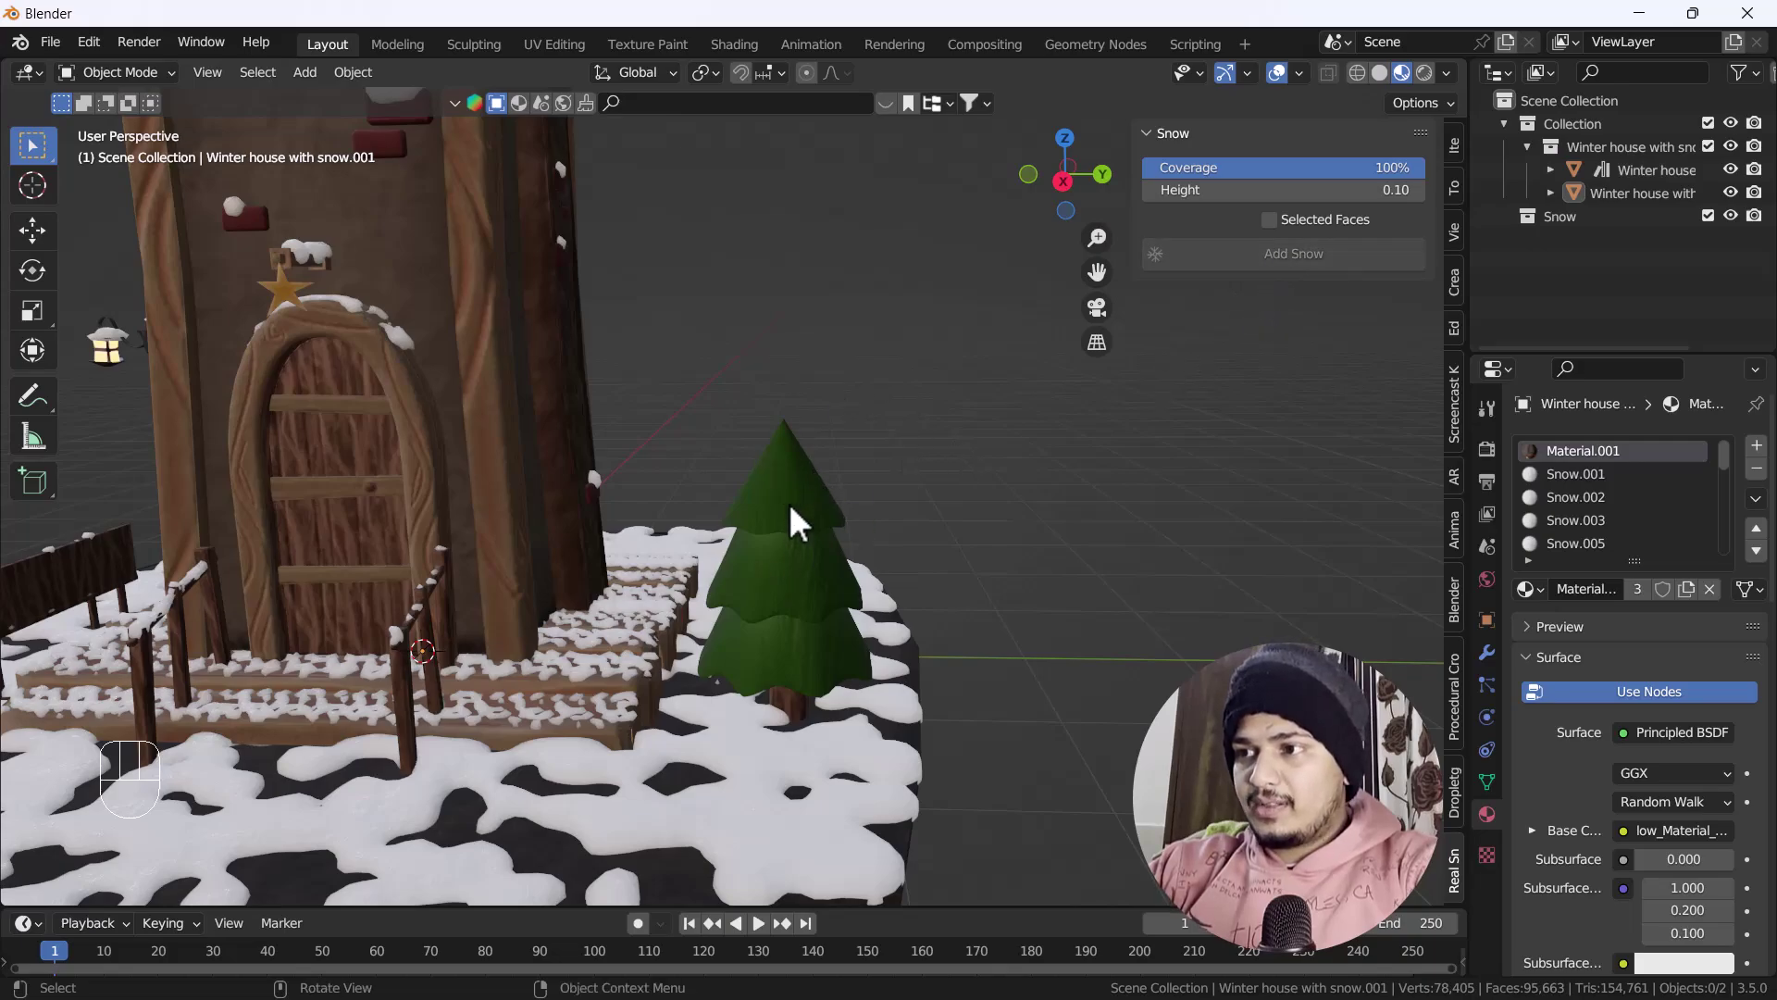
click(798, 524)
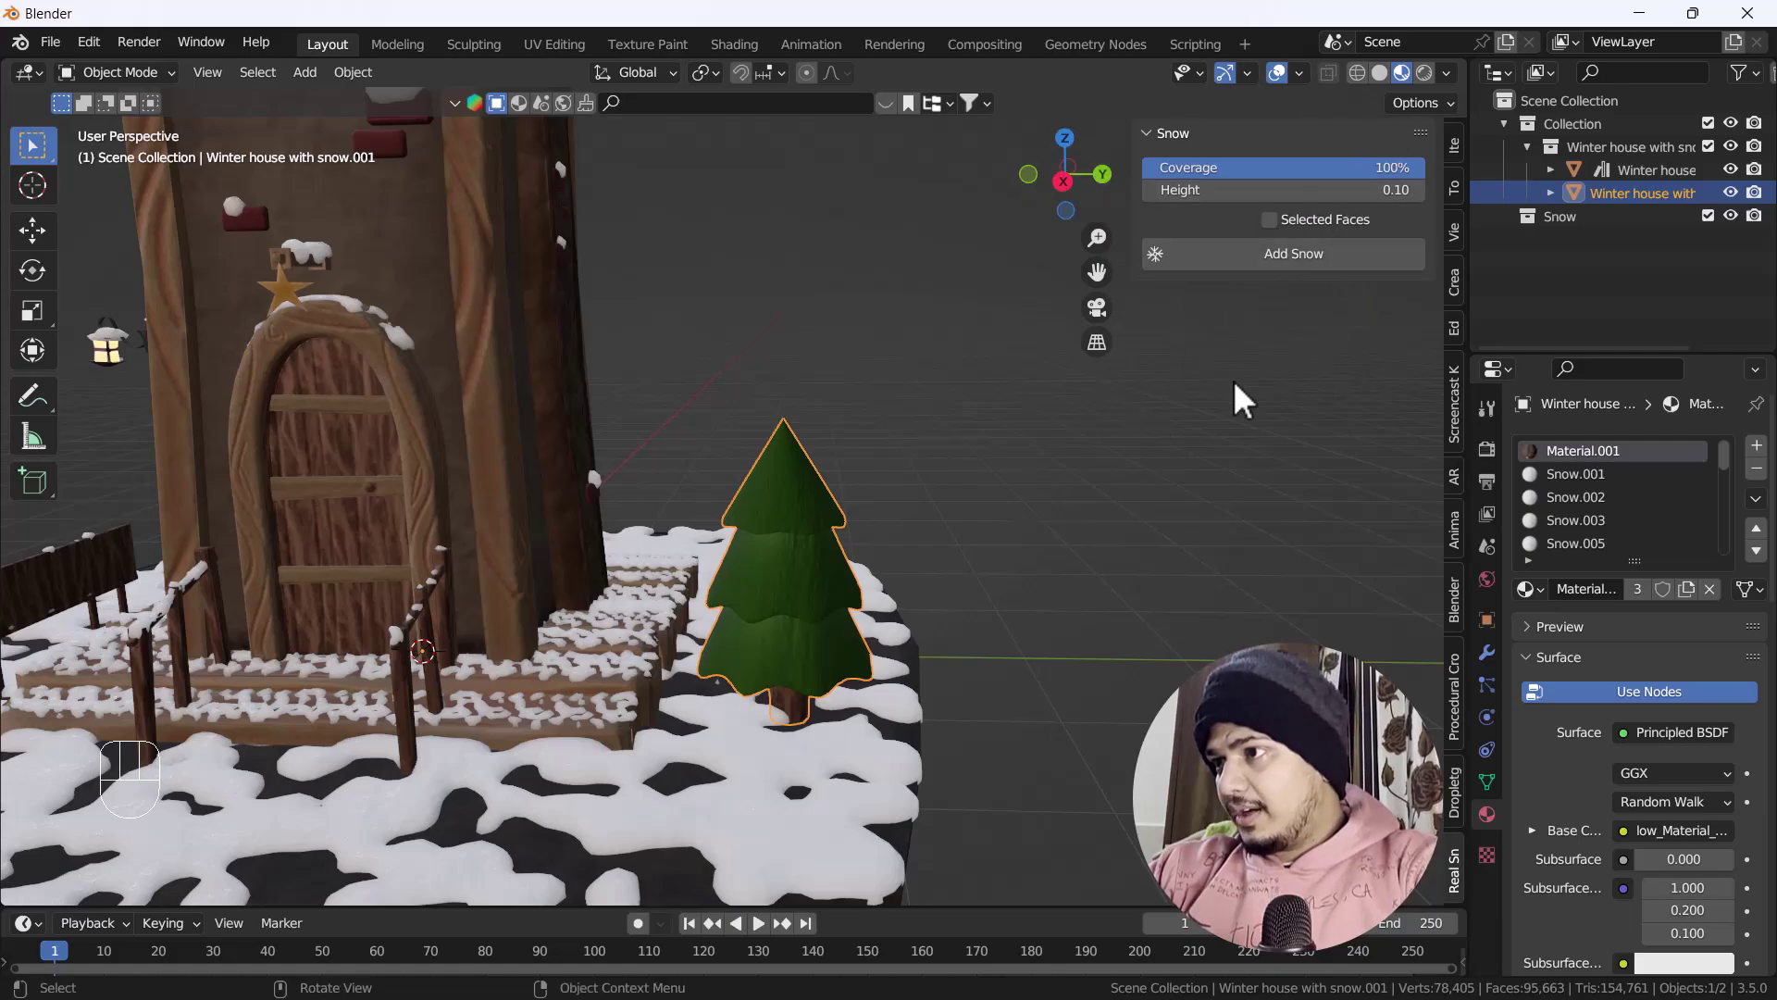
click(1279, 264)
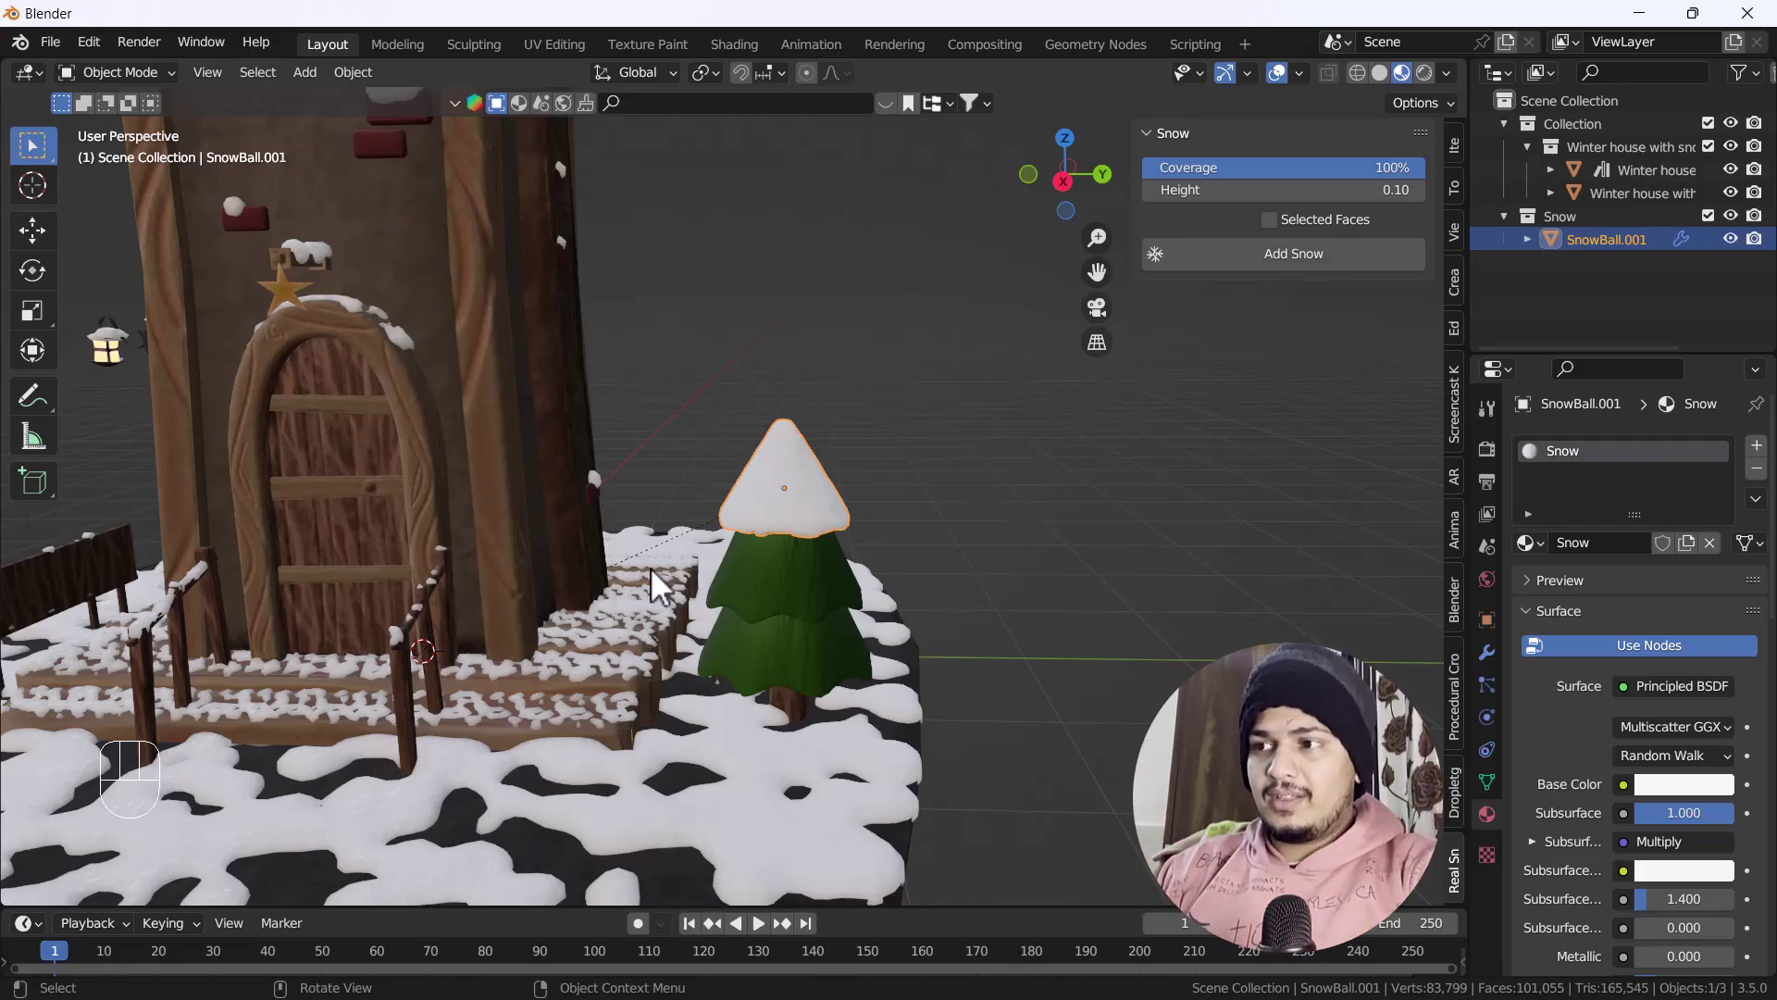
middle_drag(913, 444, 456, 683)
scroll(472, 687, up, 4)
middle_drag(605, 592, 887, 658)
scroll(1055, 629, down, 5)
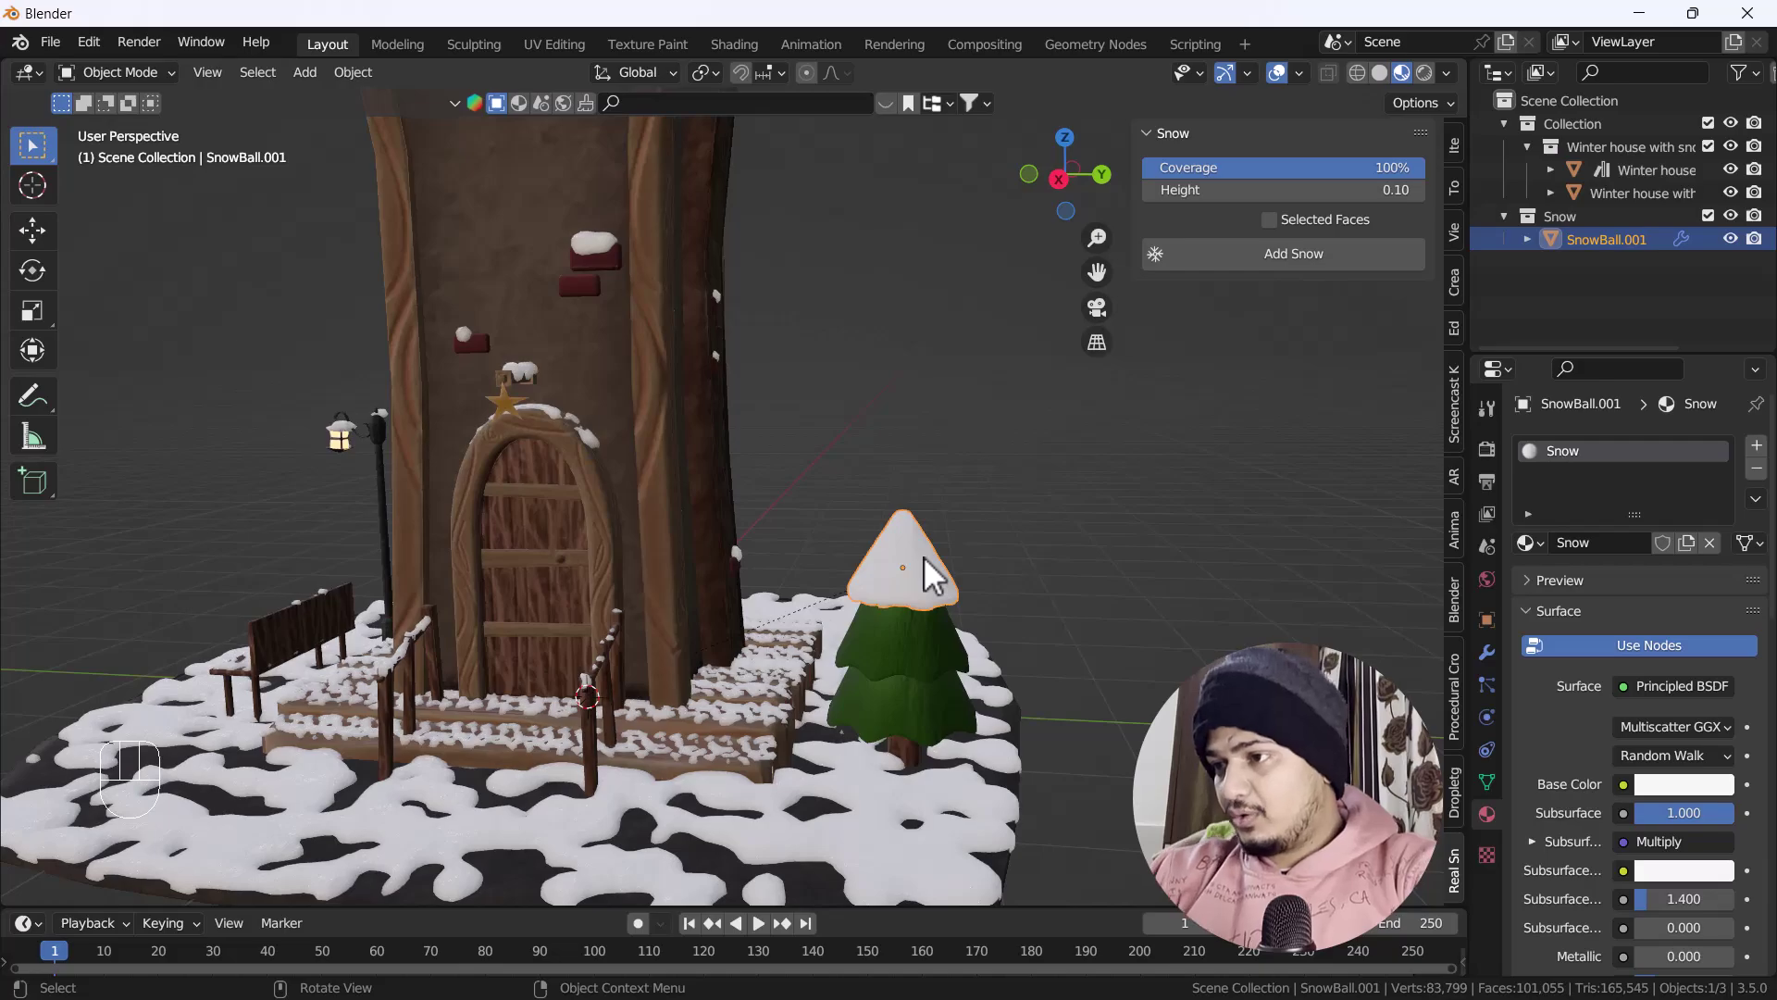
- Delete the snow cap, select the pine tree and set Coverage to 70%
key(Delete)
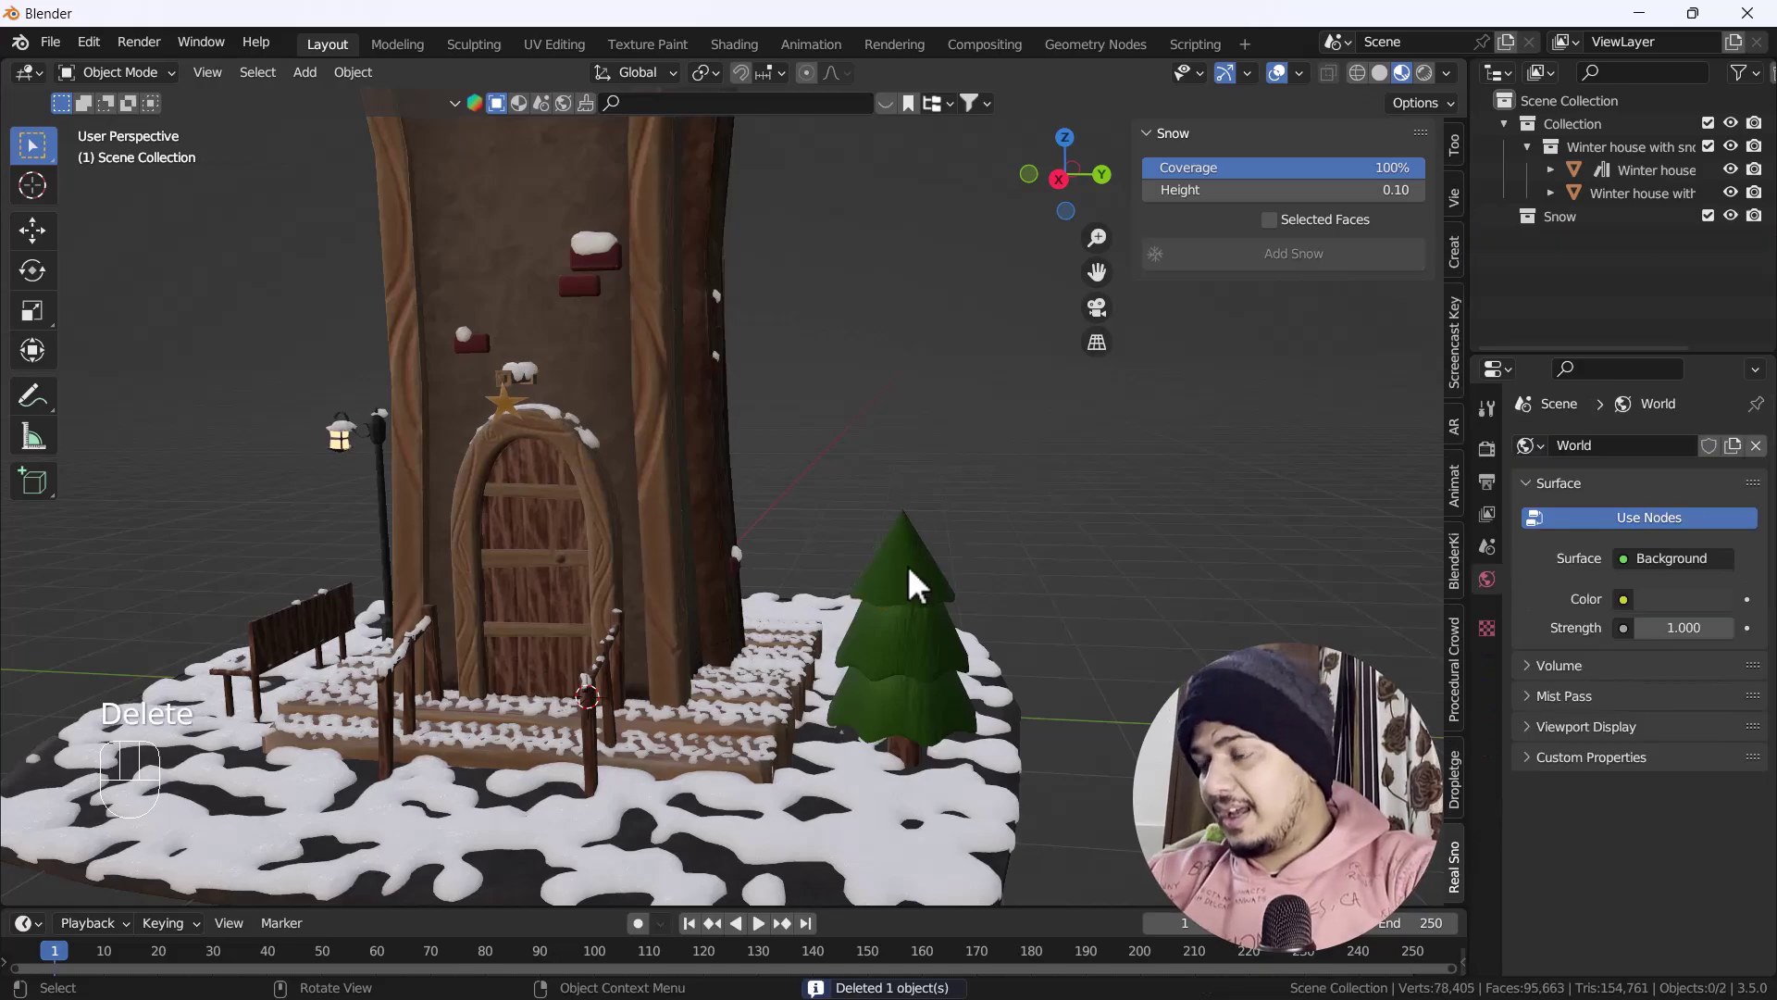
click(891, 580)
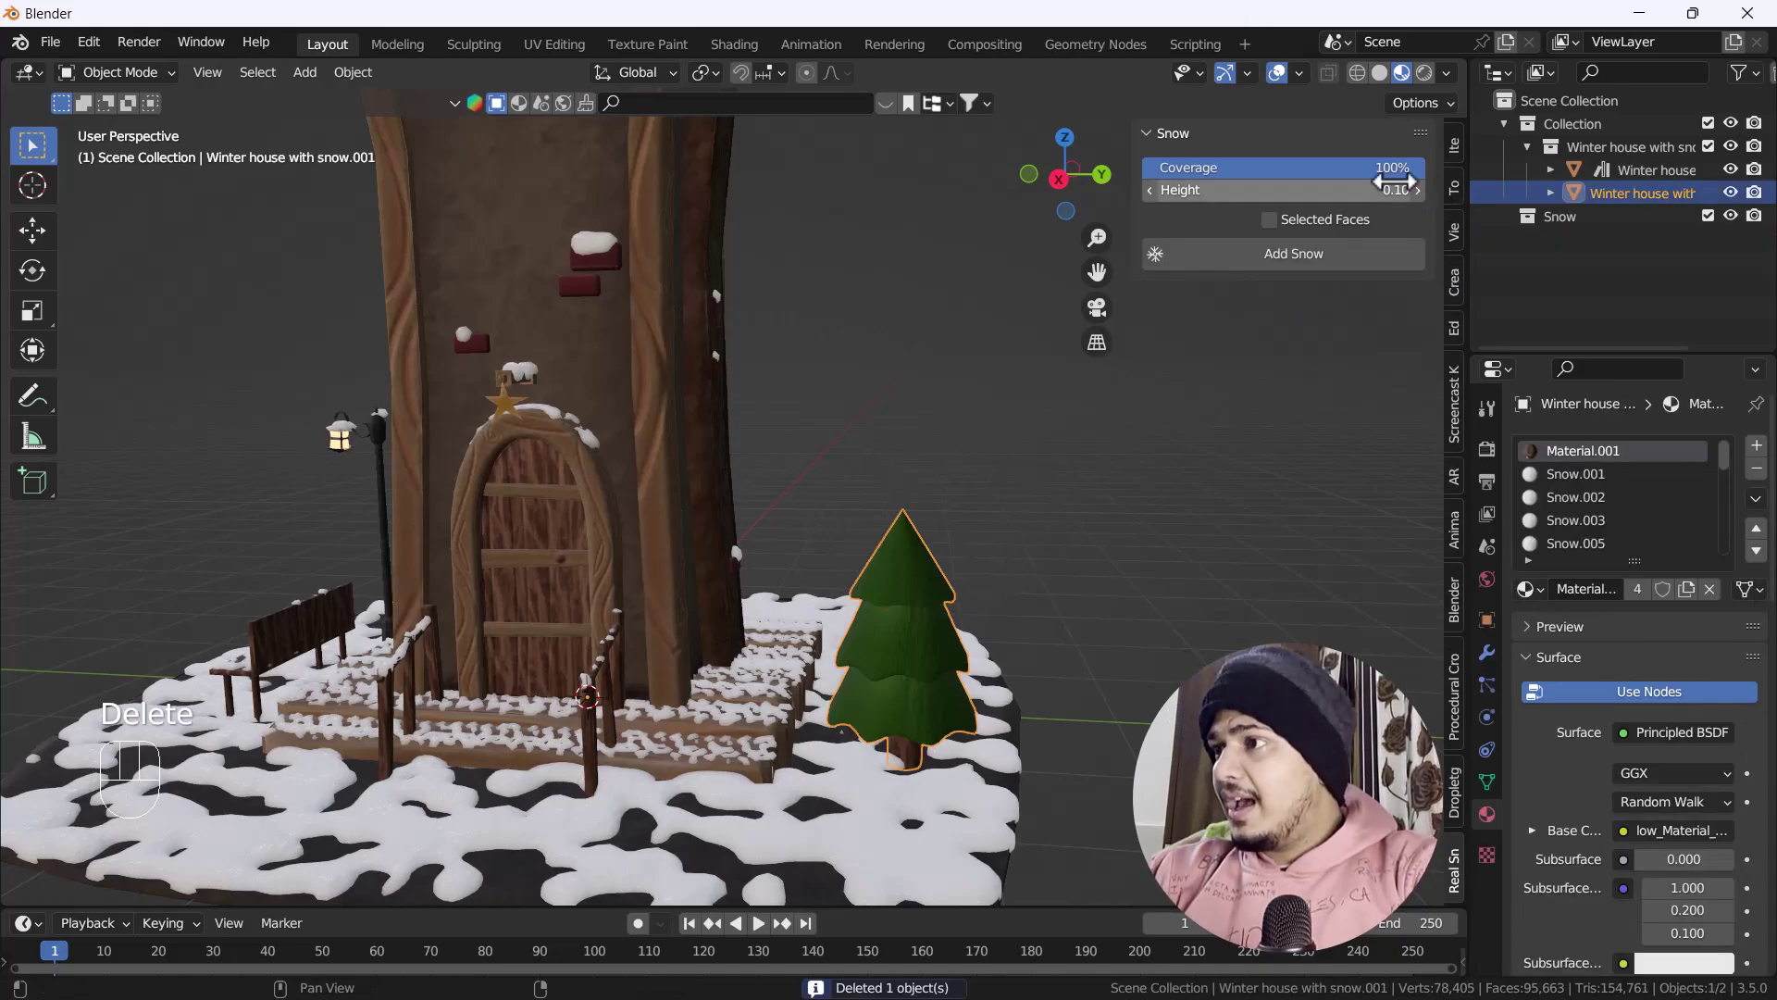
drag(1396, 175, 1339, 167)
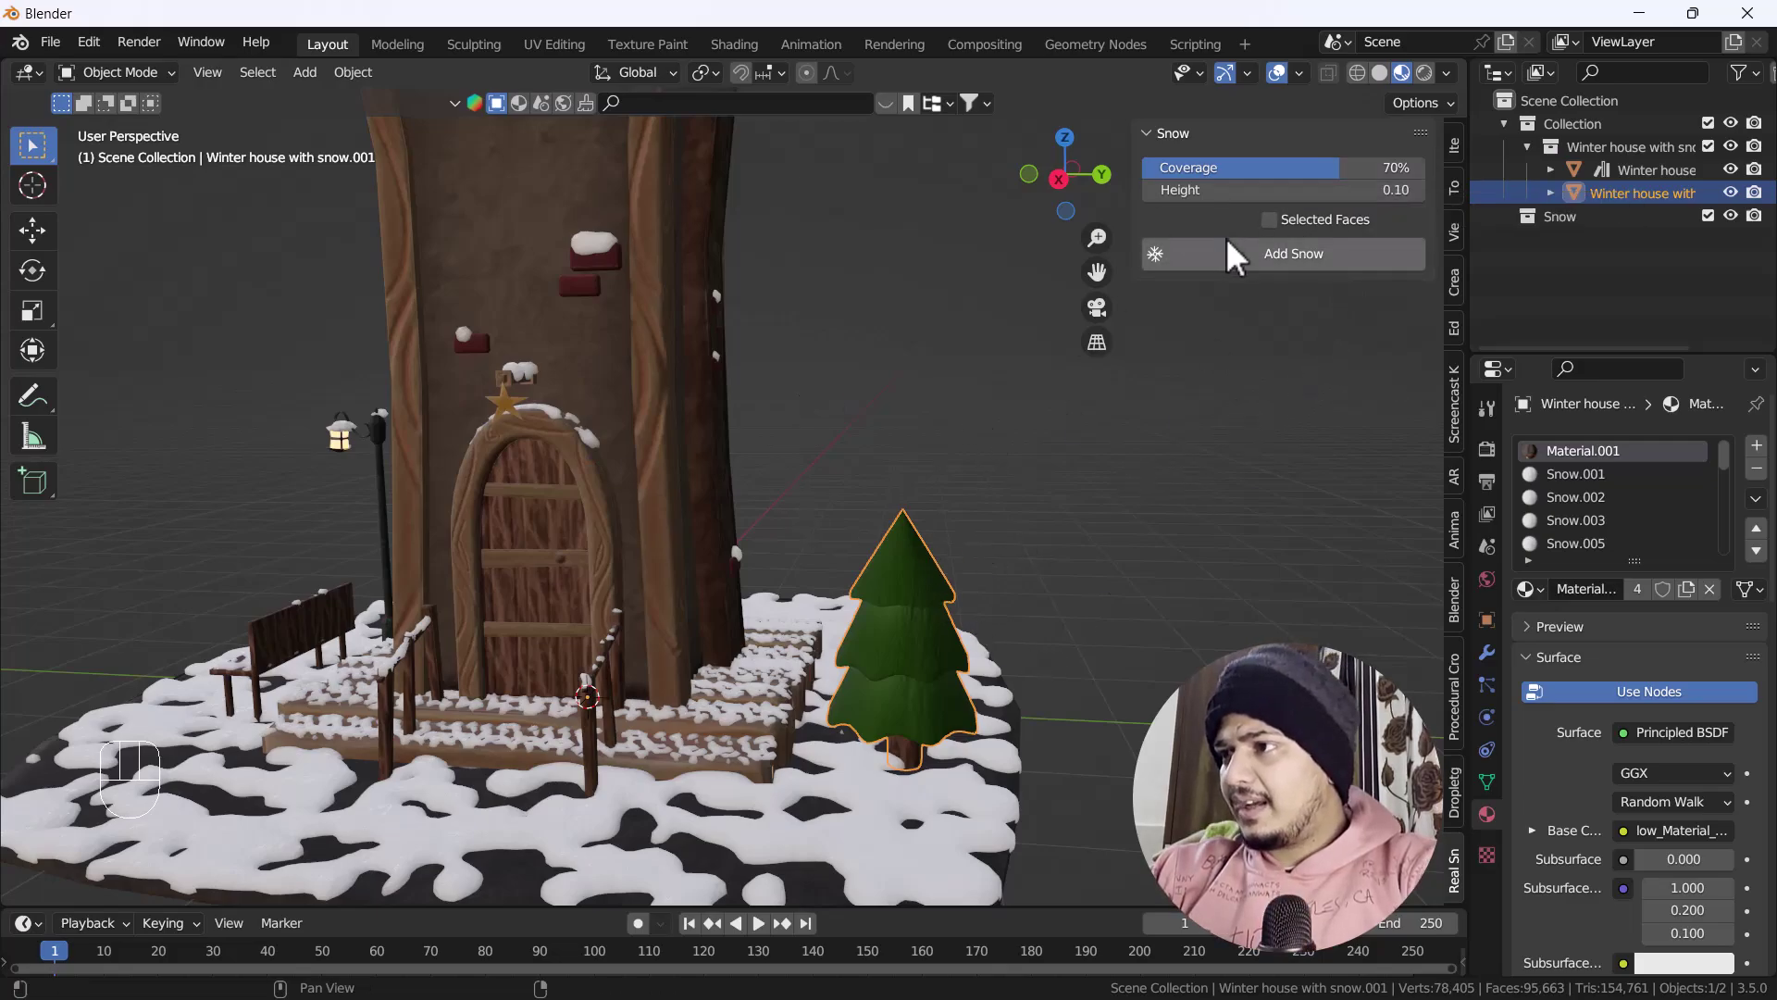
- Add a 70%-coverage snow cap, inspect the tree top, then delete it
click(1269, 256)
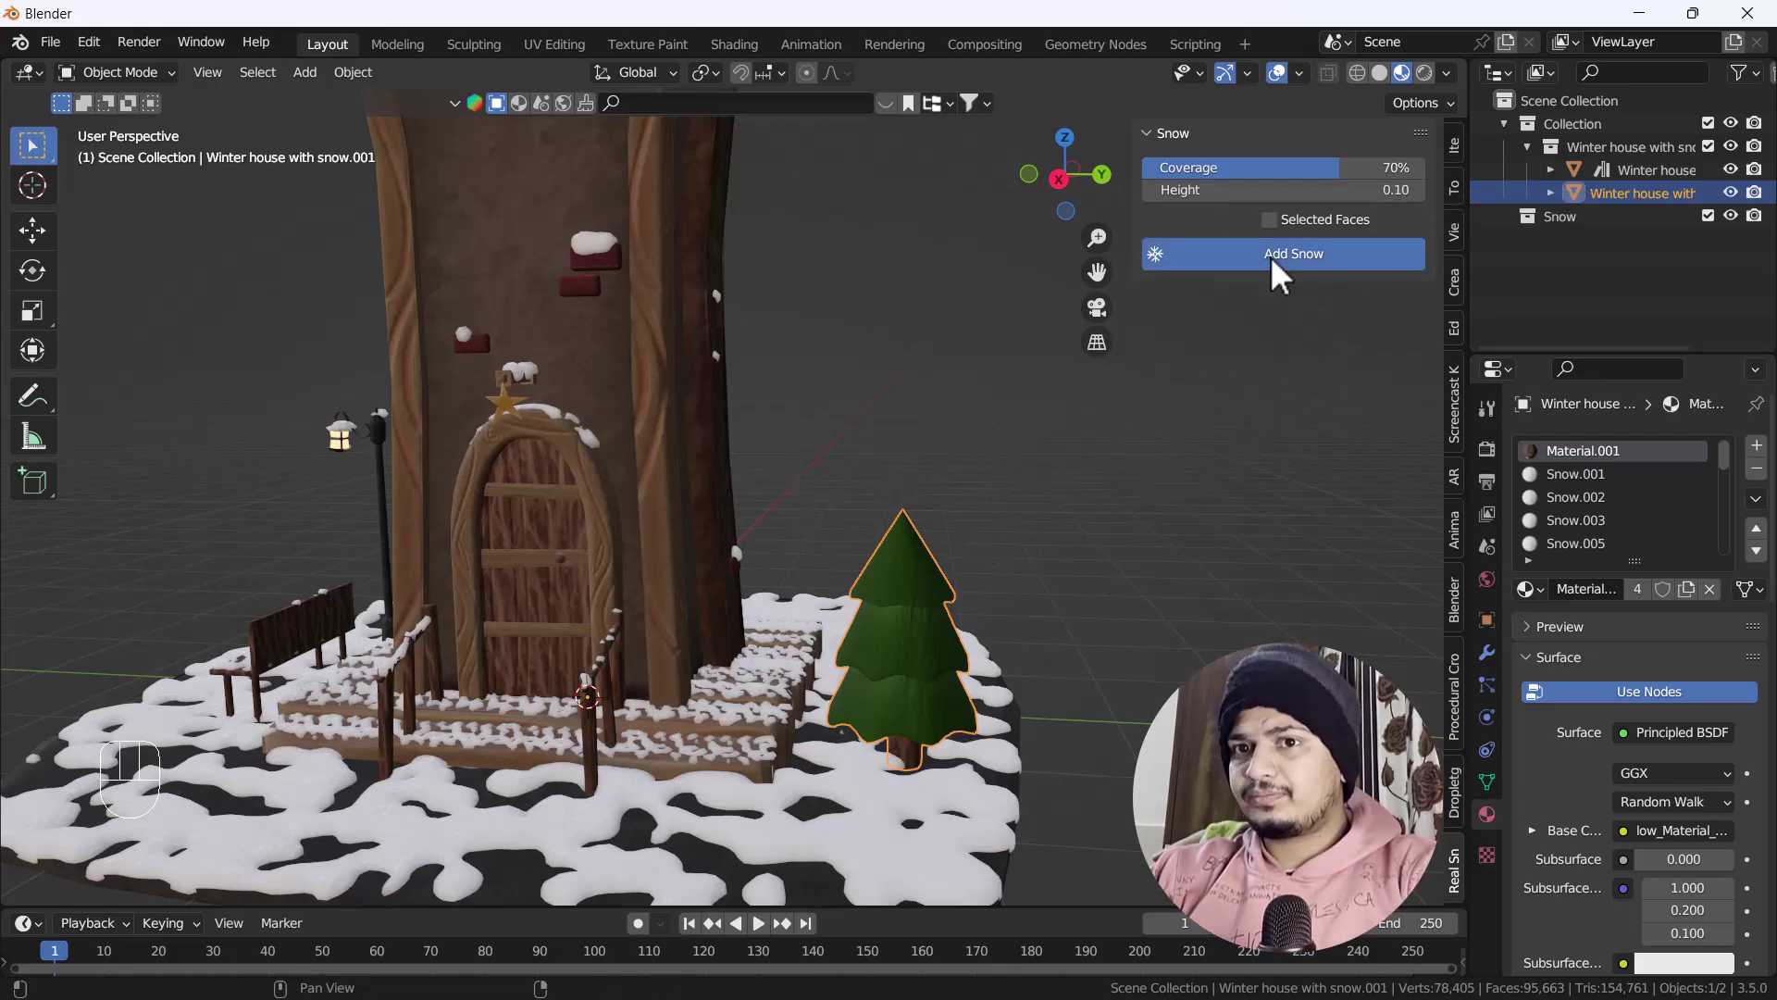
scroll(914, 646, up, 8)
middle_drag(921, 595, 838, 566)
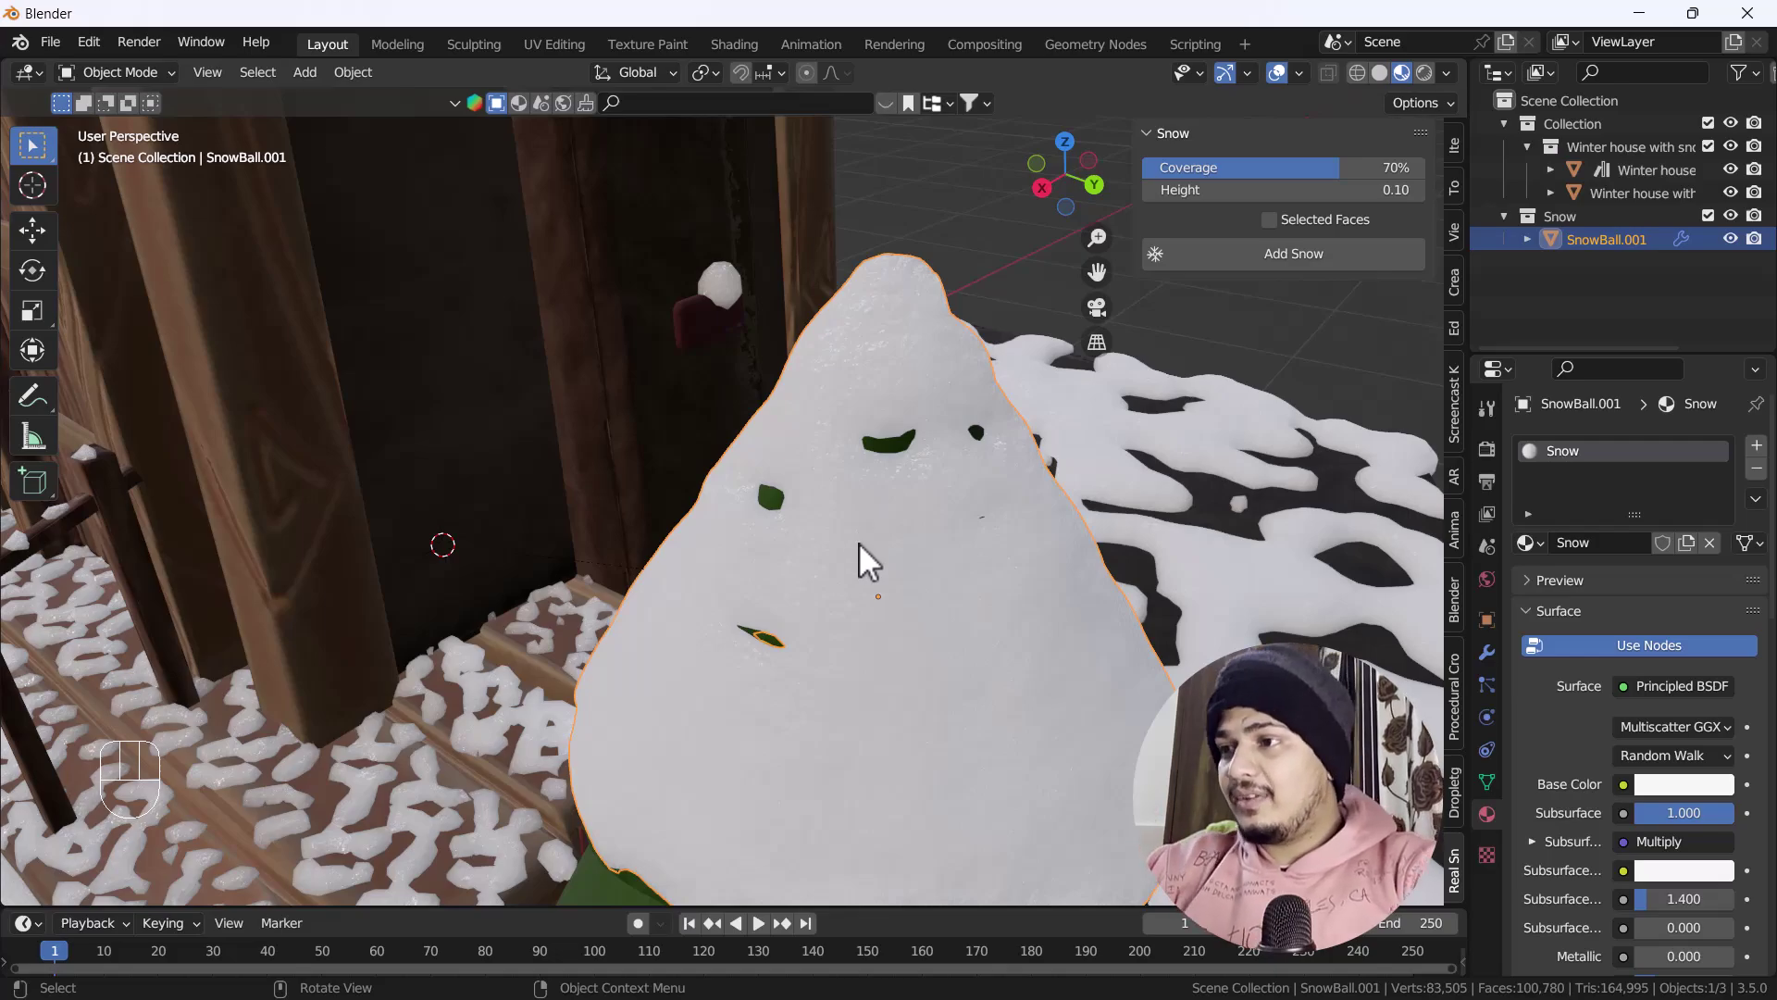
scroll(860, 537, down, 3)
key(Delete)
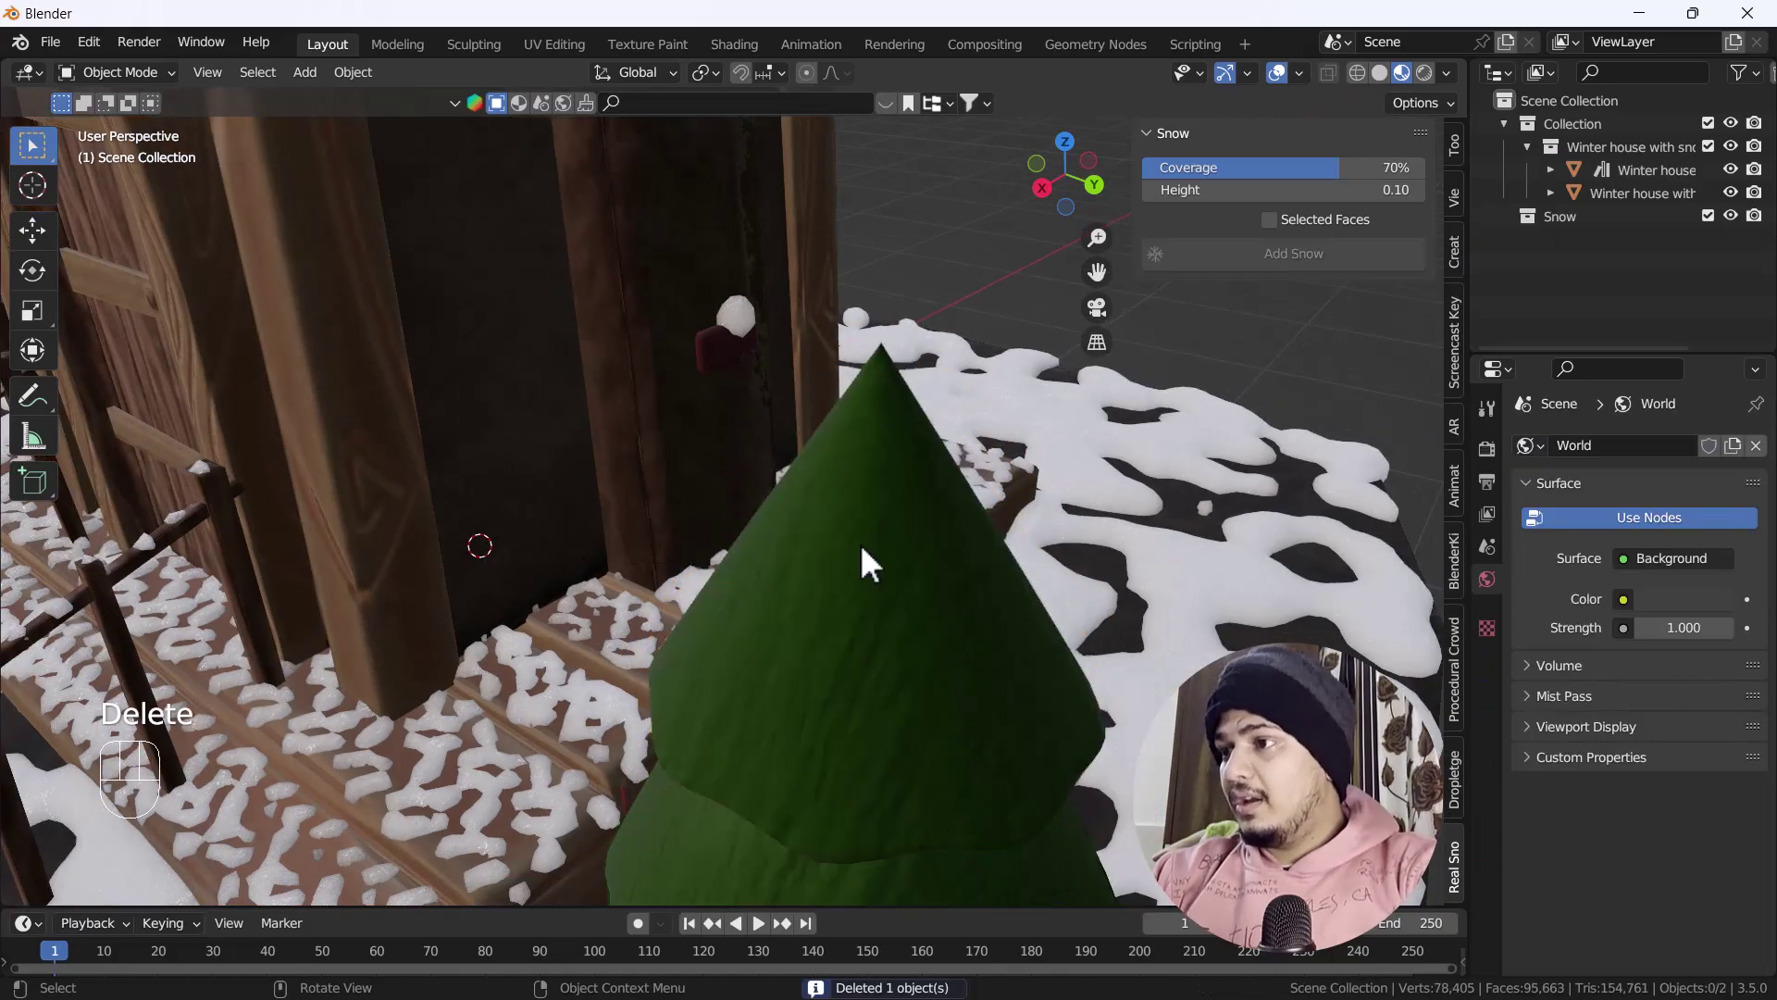
- Lower Real Snow Coverage to about 30% and select the pine tree
middle_drag(957, 485, 1197, 269)
drag(1376, 167, 1225, 167)
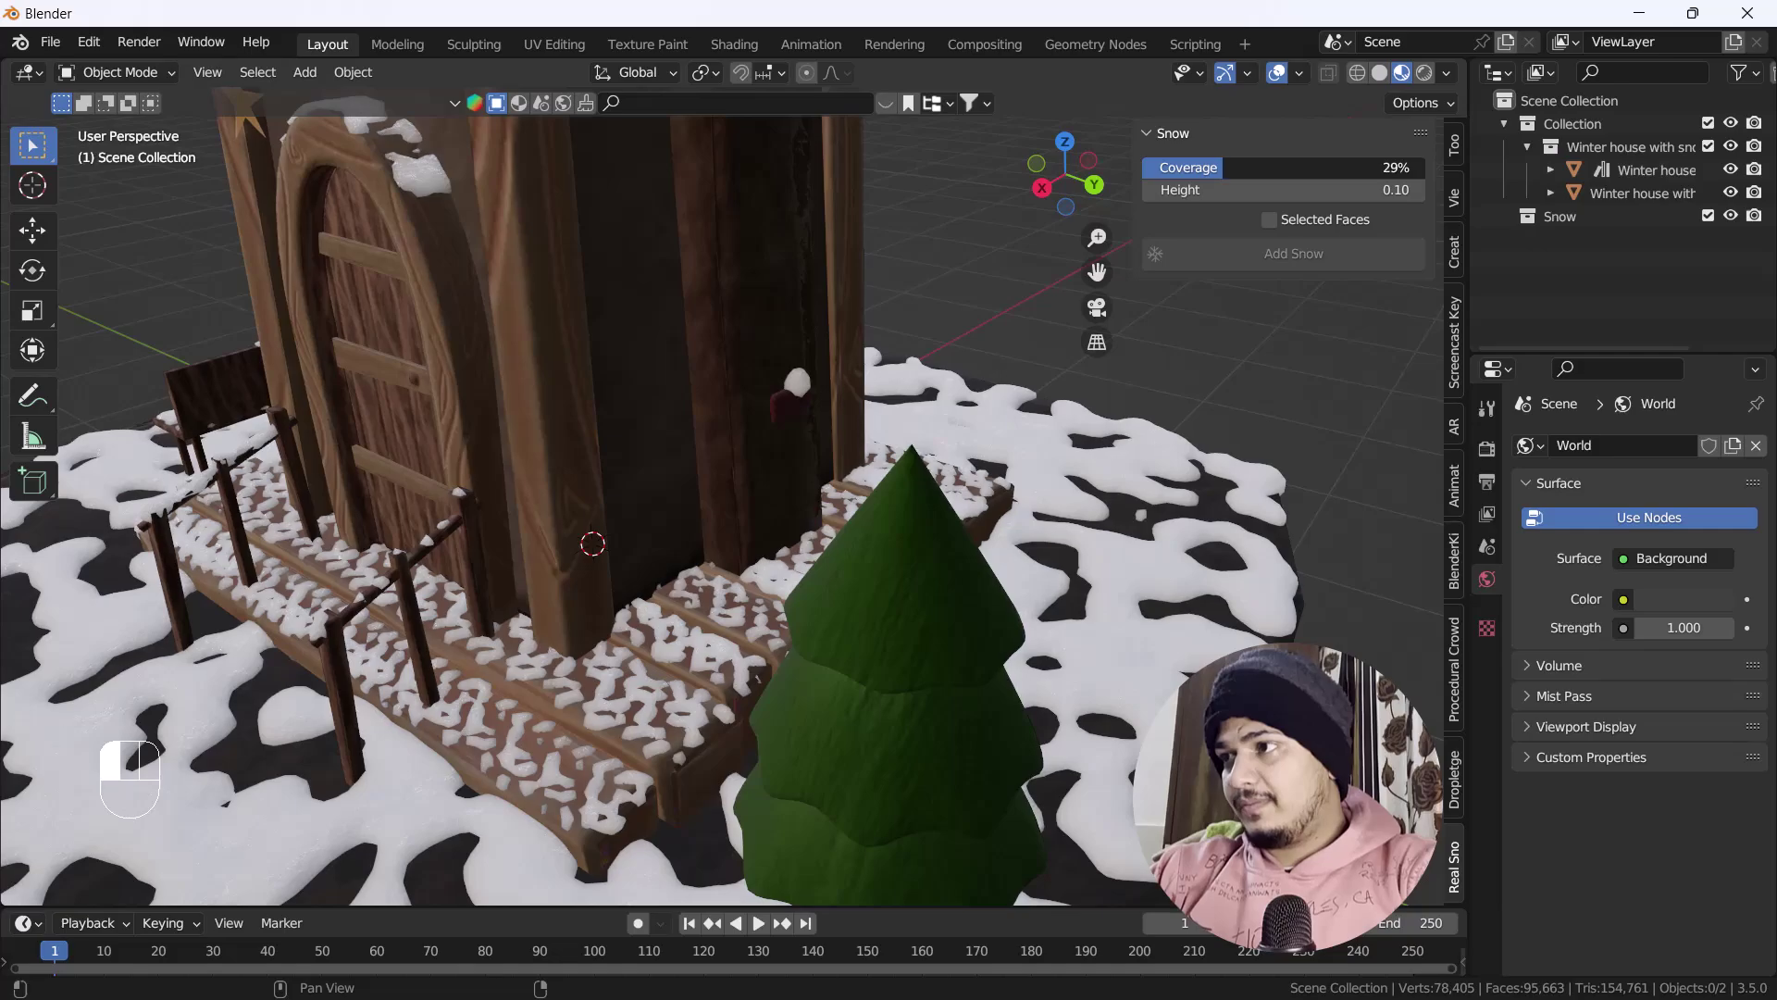
click(954, 556)
scroll(1002, 515, down, 5)
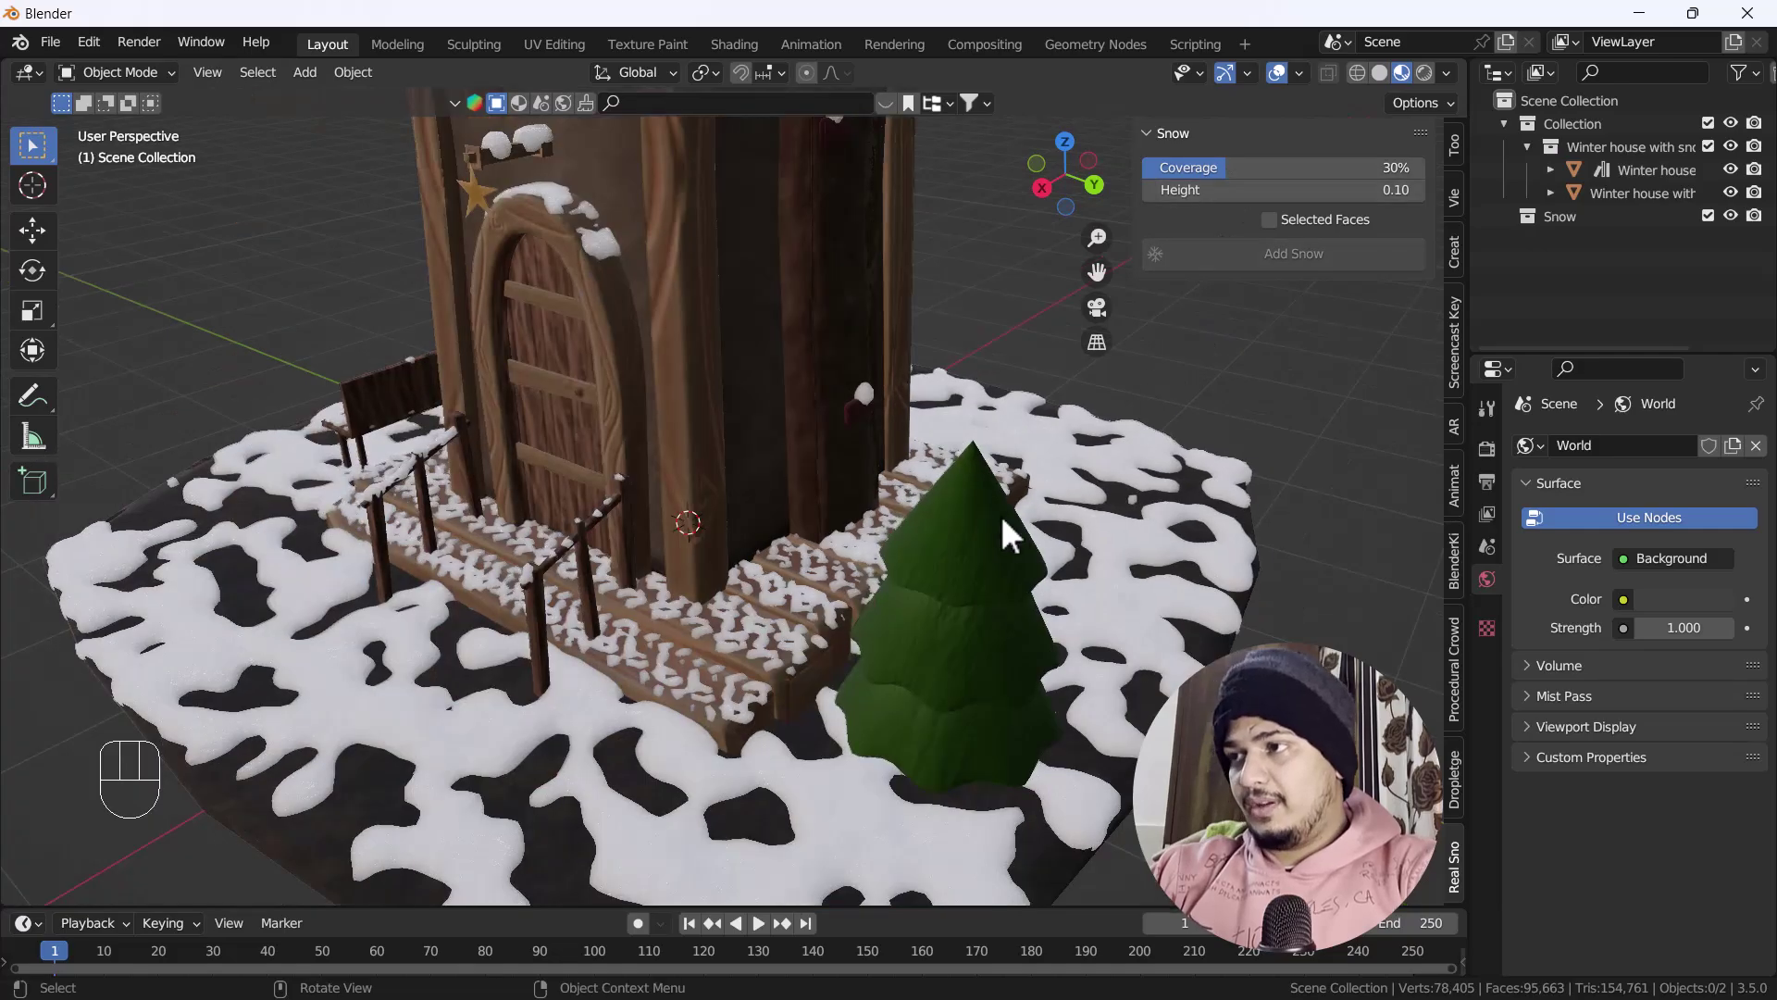
scroll(974, 581, up, 5)
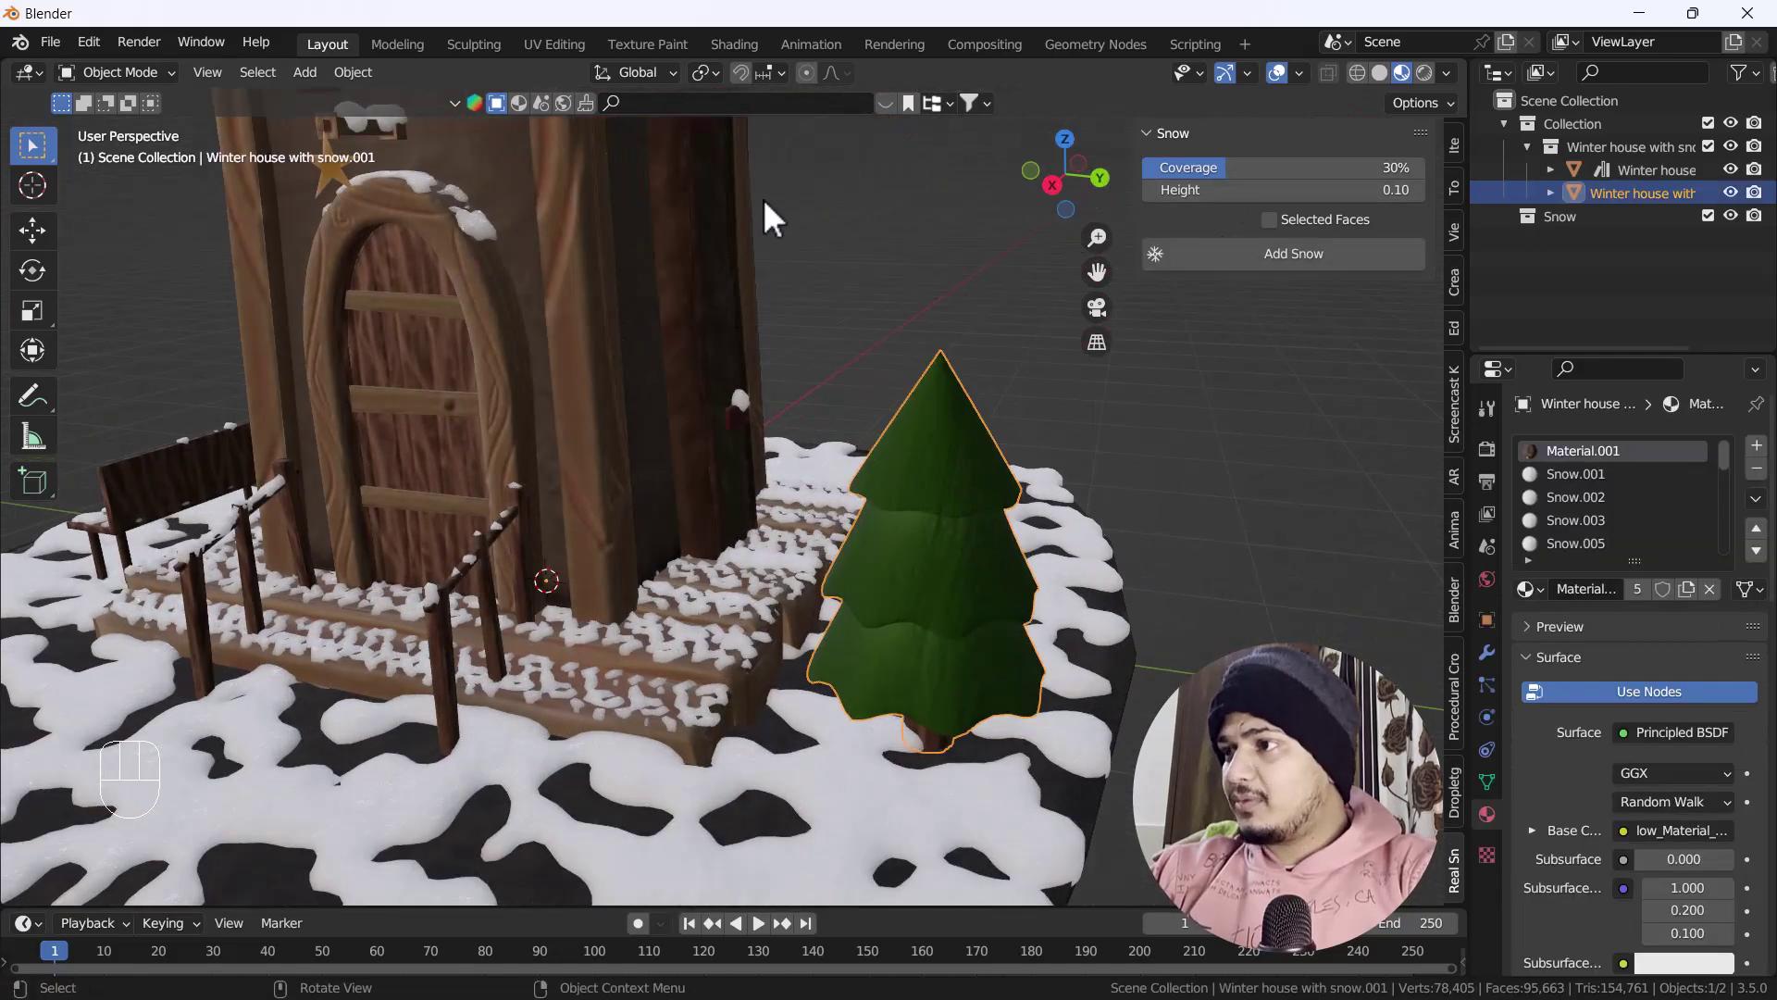
- Add a sparse 30%-coverage snow cap and orbit around the tree to inspect it
click(1299, 257)
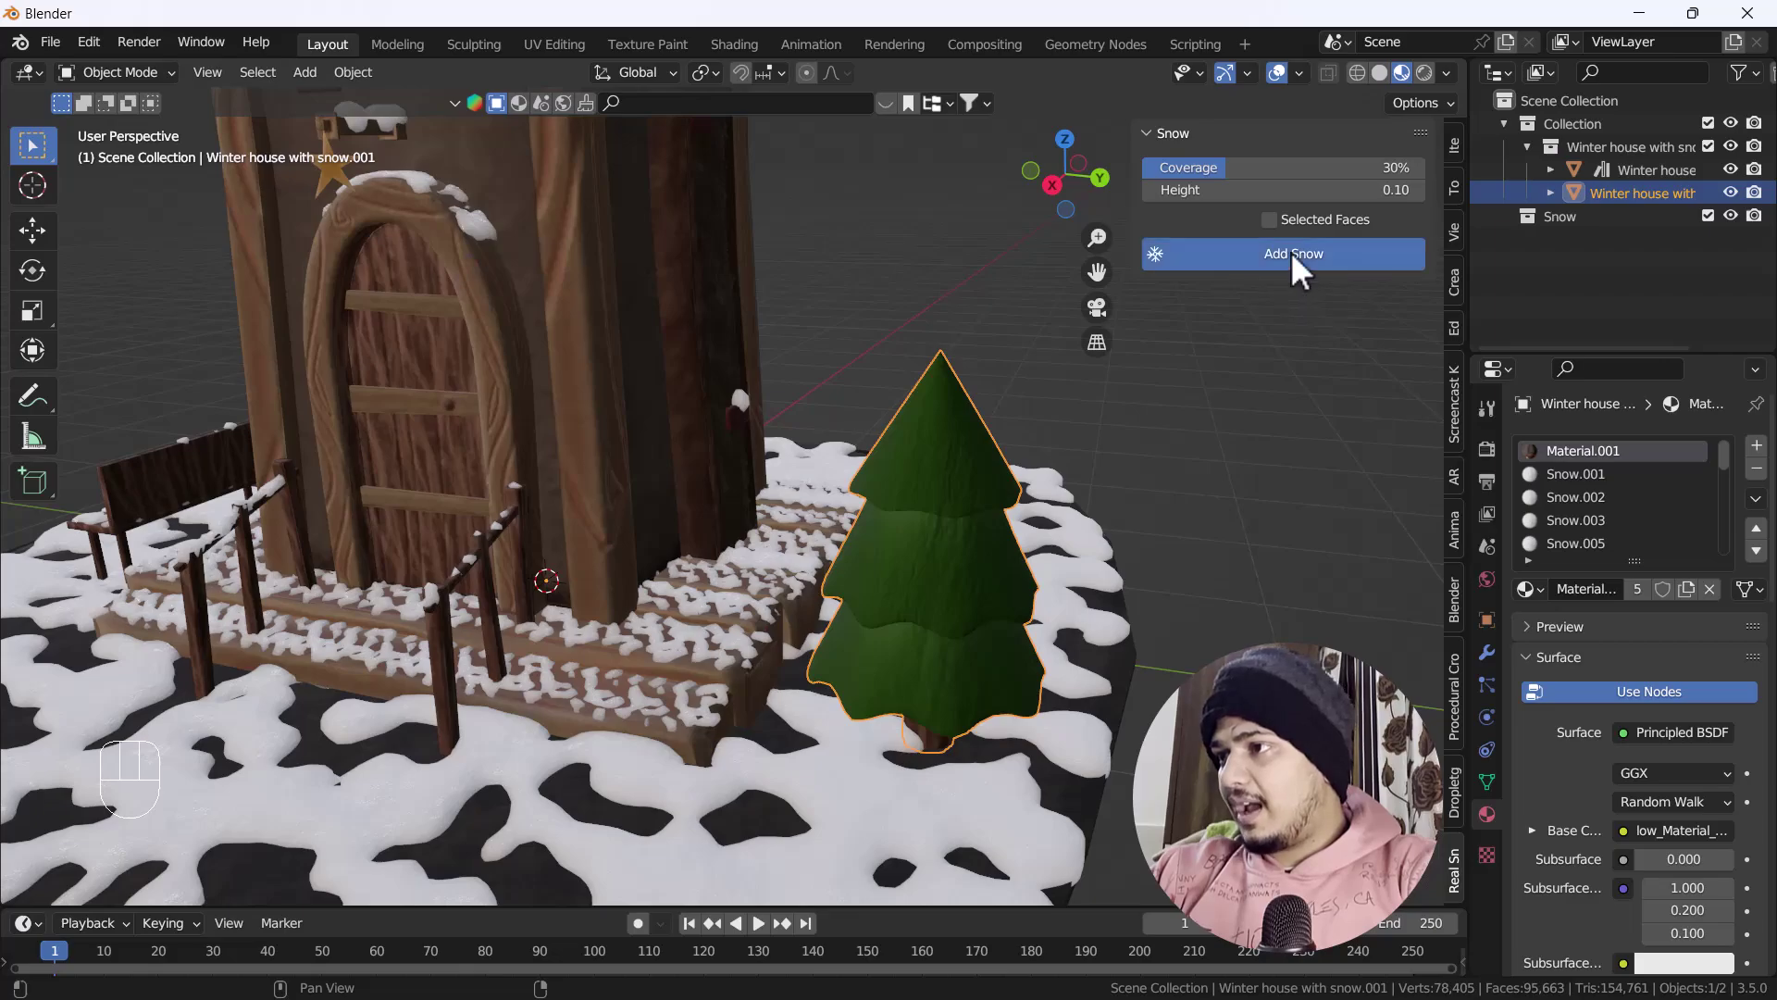
scroll(1018, 446, up, 2)
middle_drag(812, 452, 858, 474)
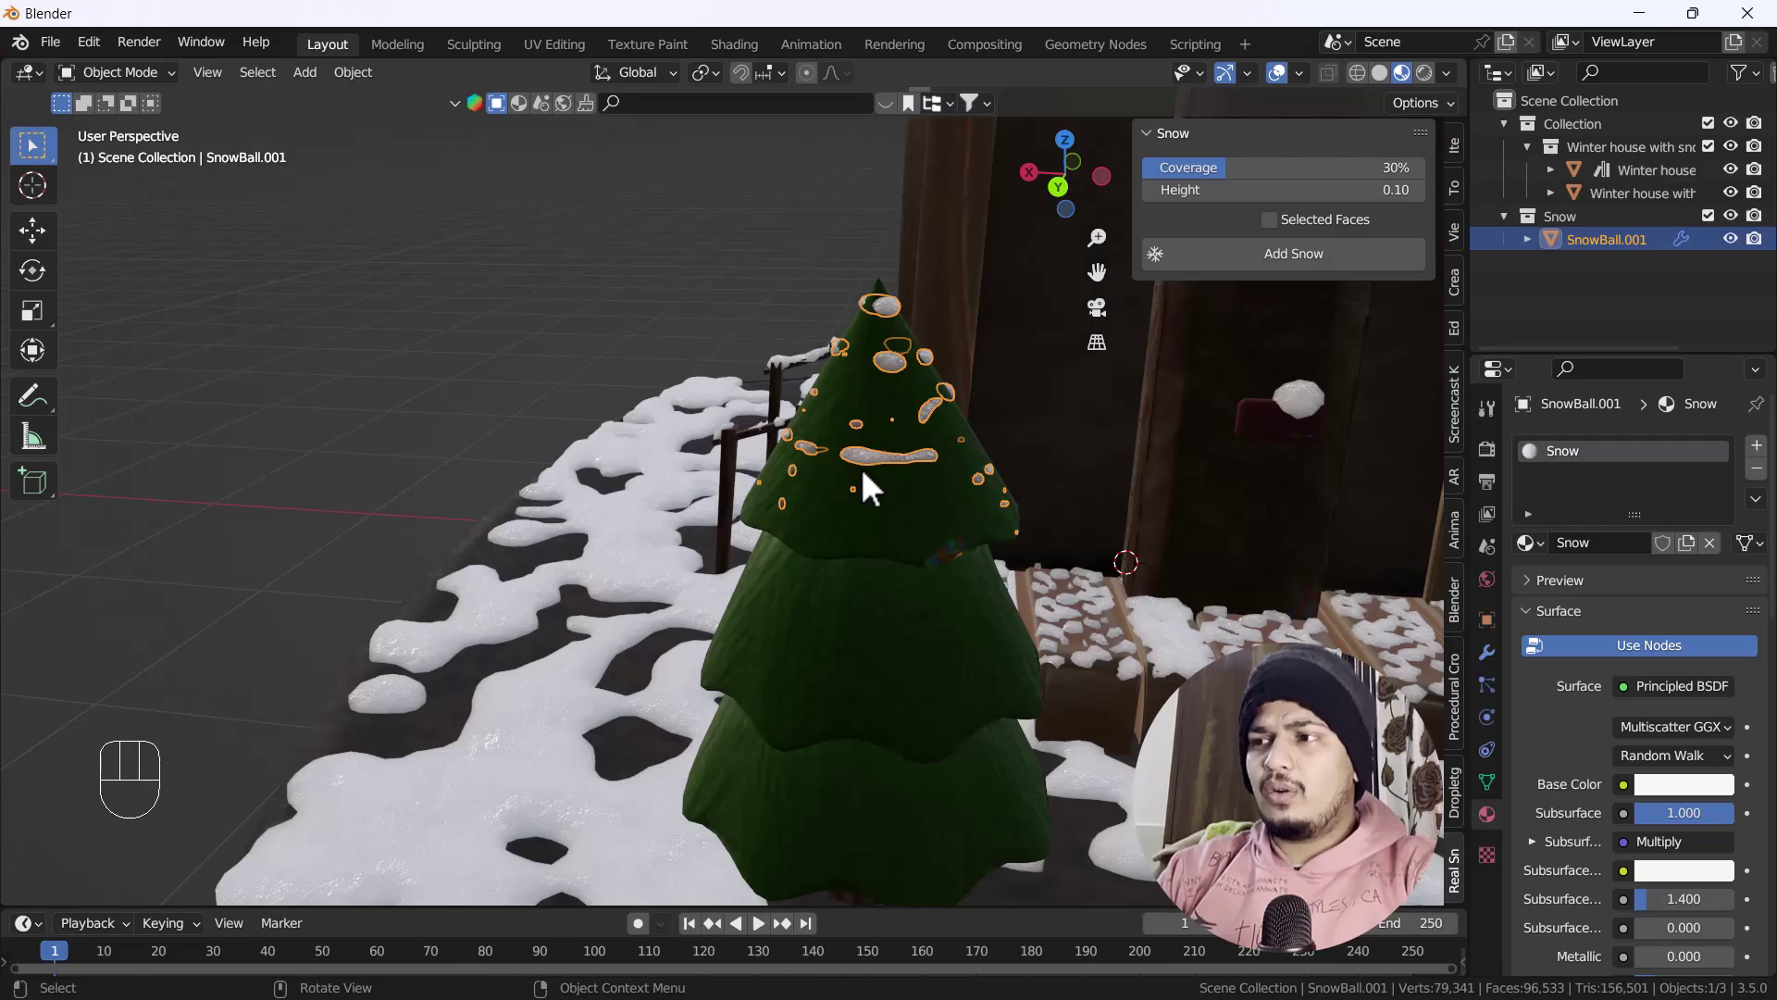
middle_drag(869, 491, 875, 480)
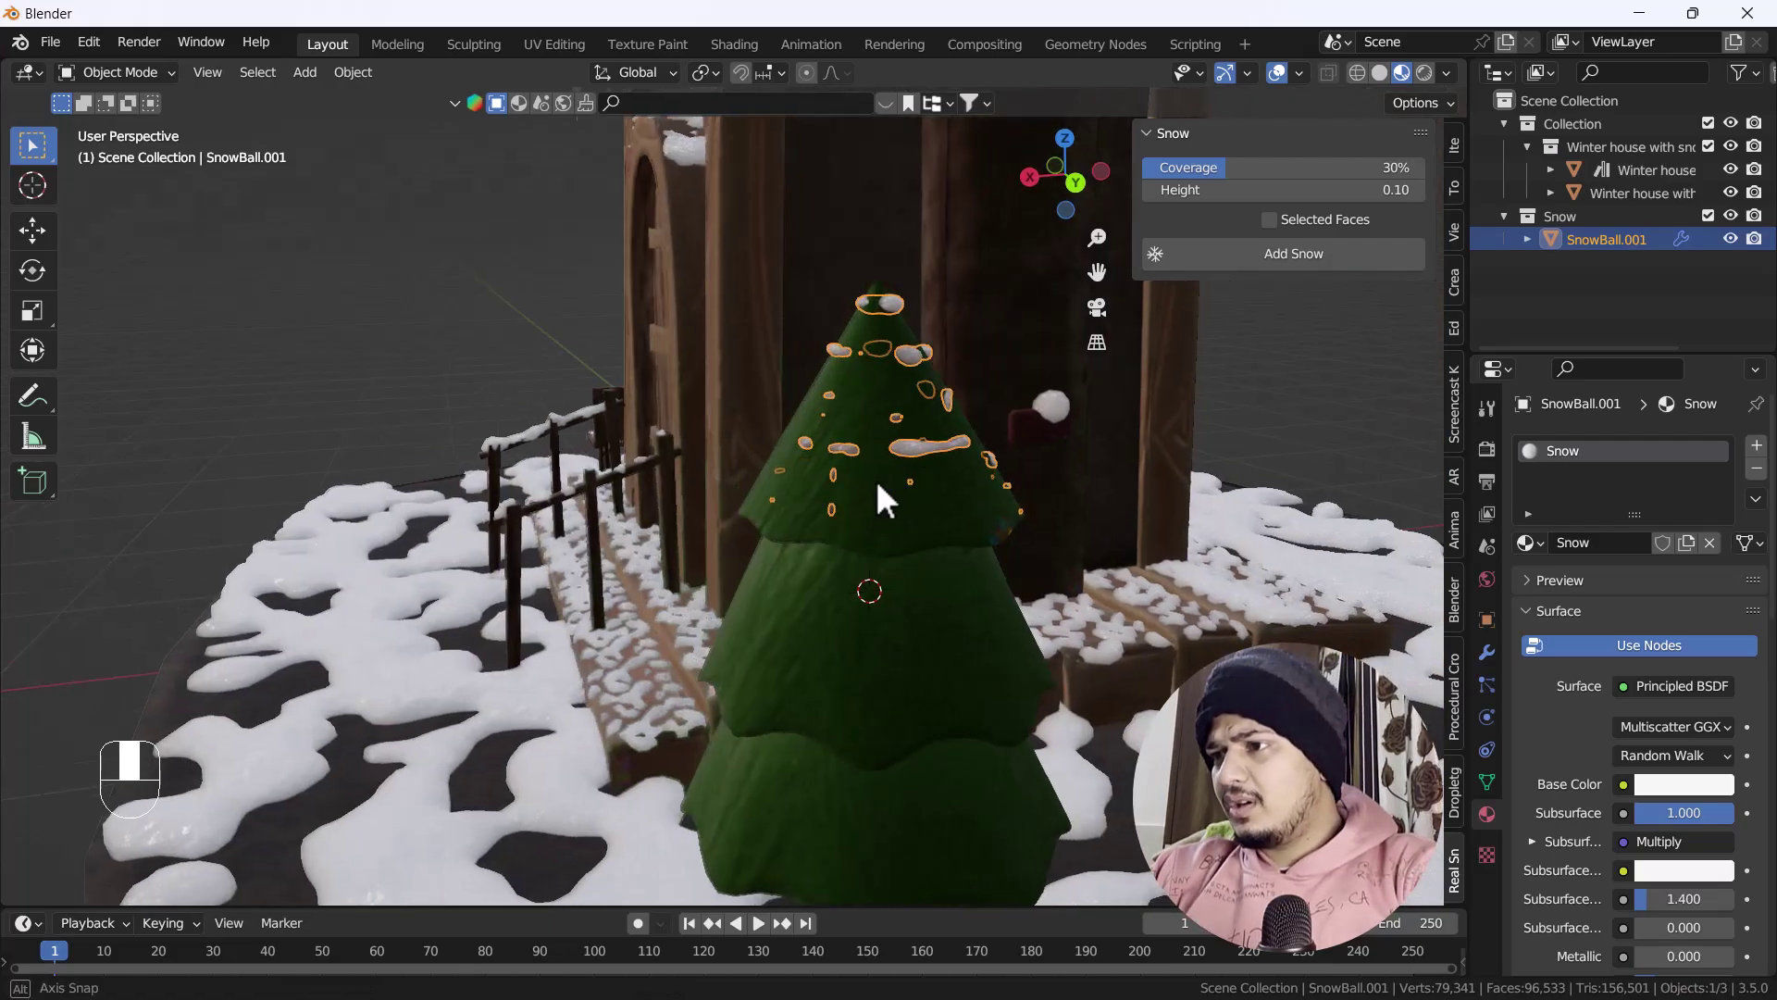
- Delete the patchy snow from the tree and raise Coverage to about 60%
click(487, 363)
click(903, 432)
click(907, 444)
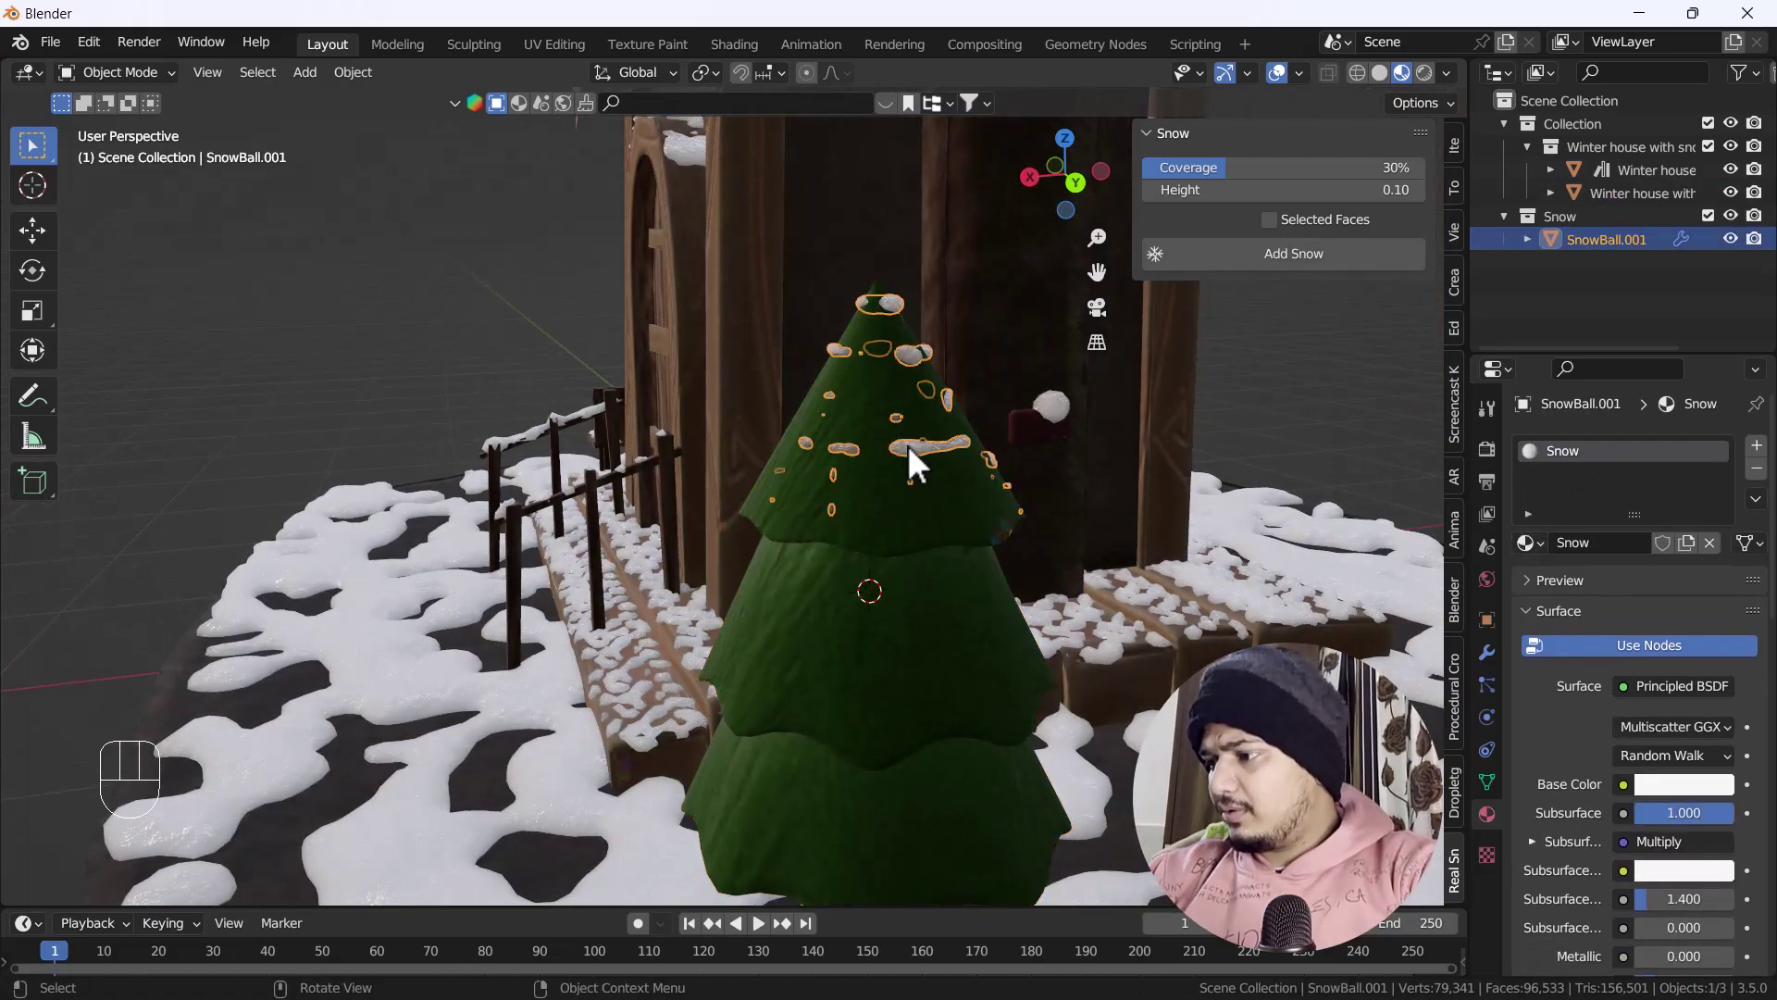
key(Delete)
drag(1218, 179, 1300, 179)
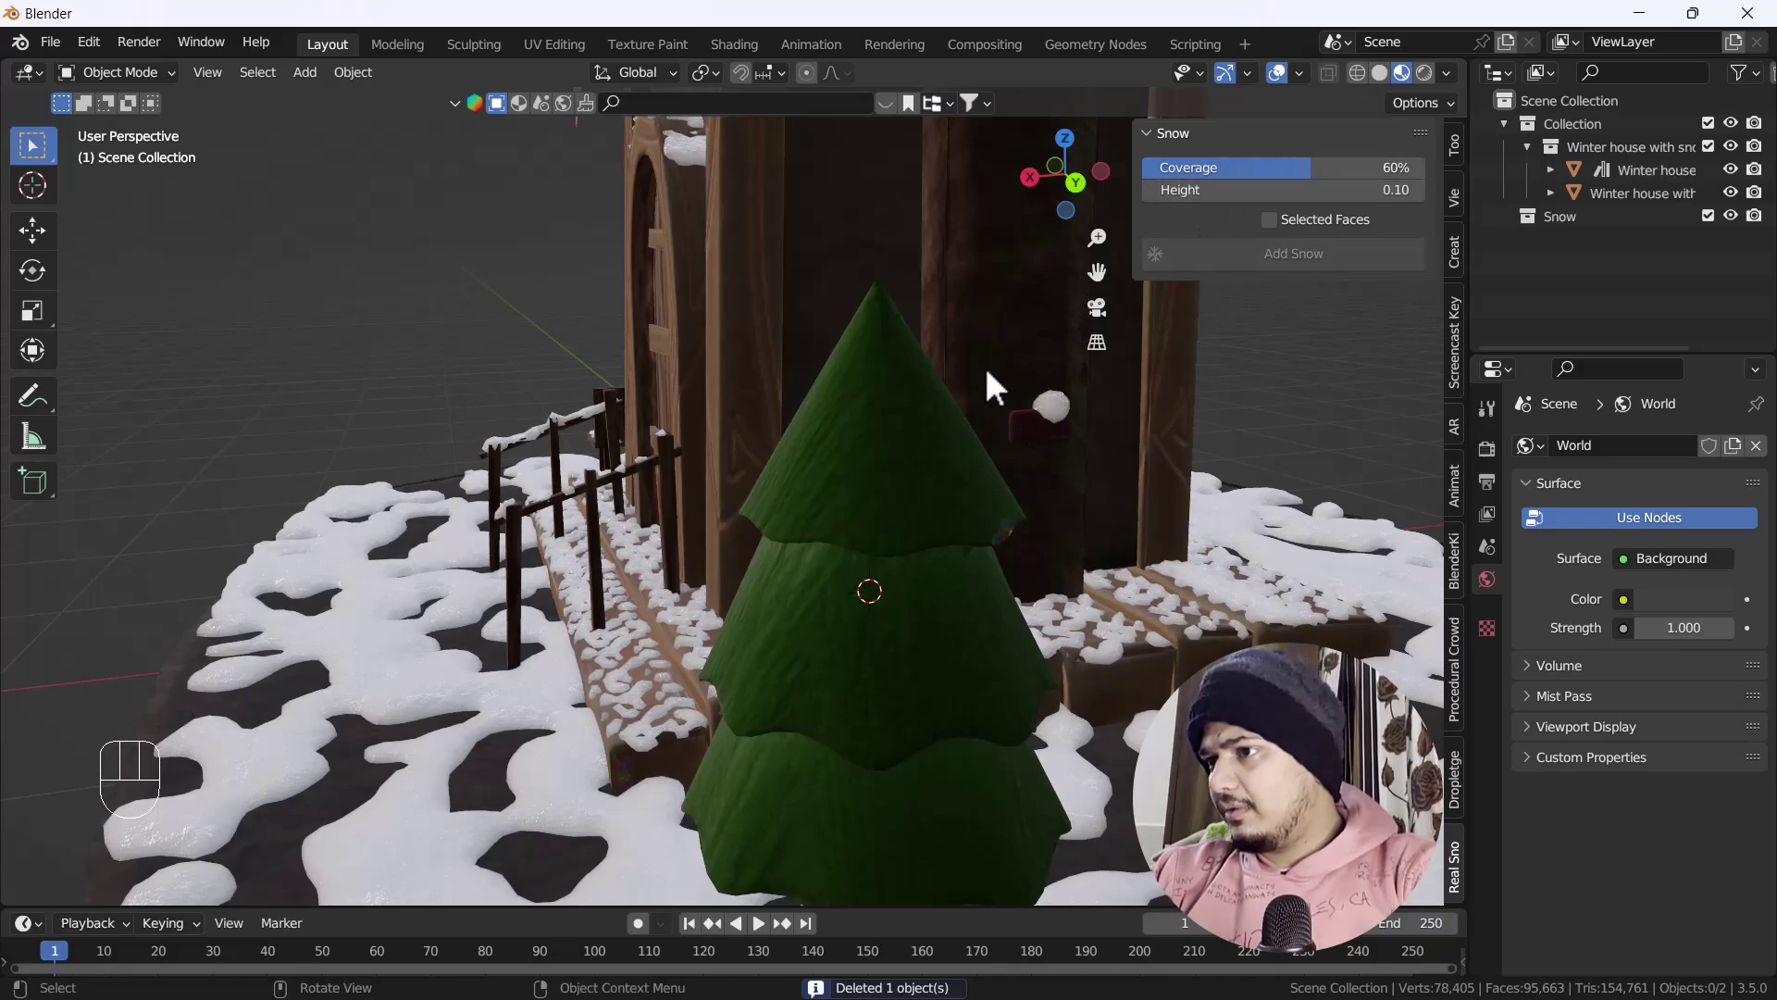
click(944, 443)
click(1279, 258)
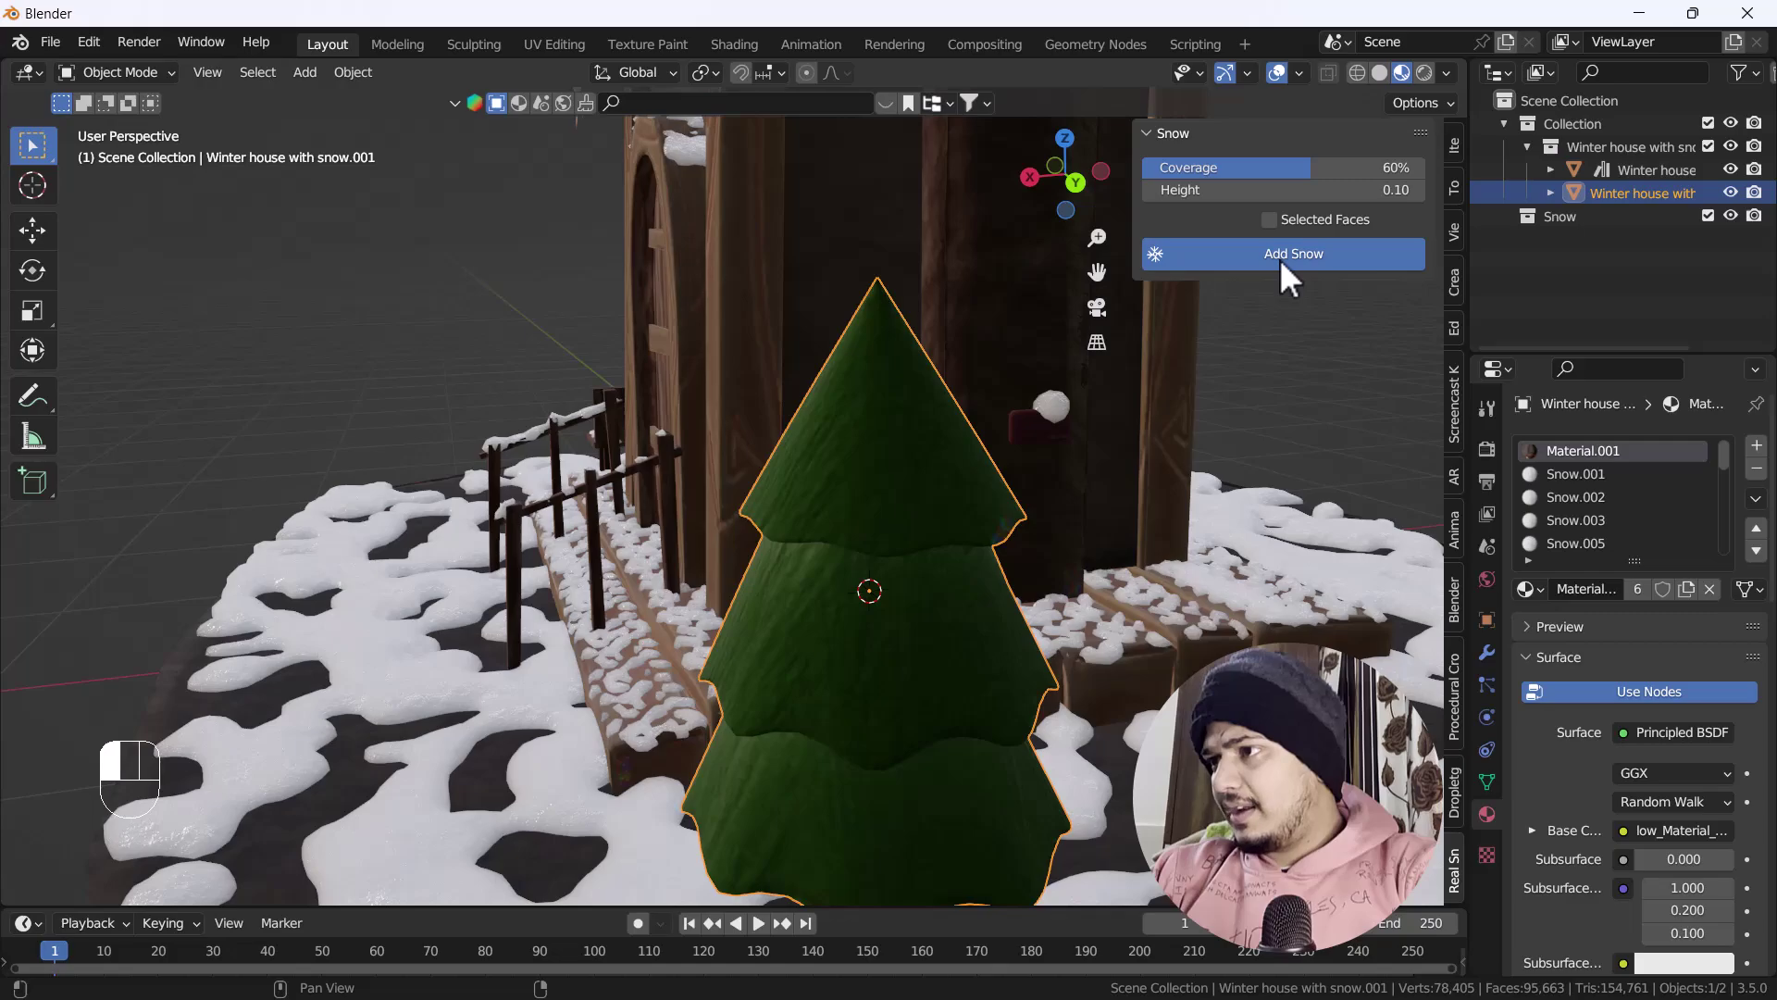
middle_drag(865, 514, 984, 560)
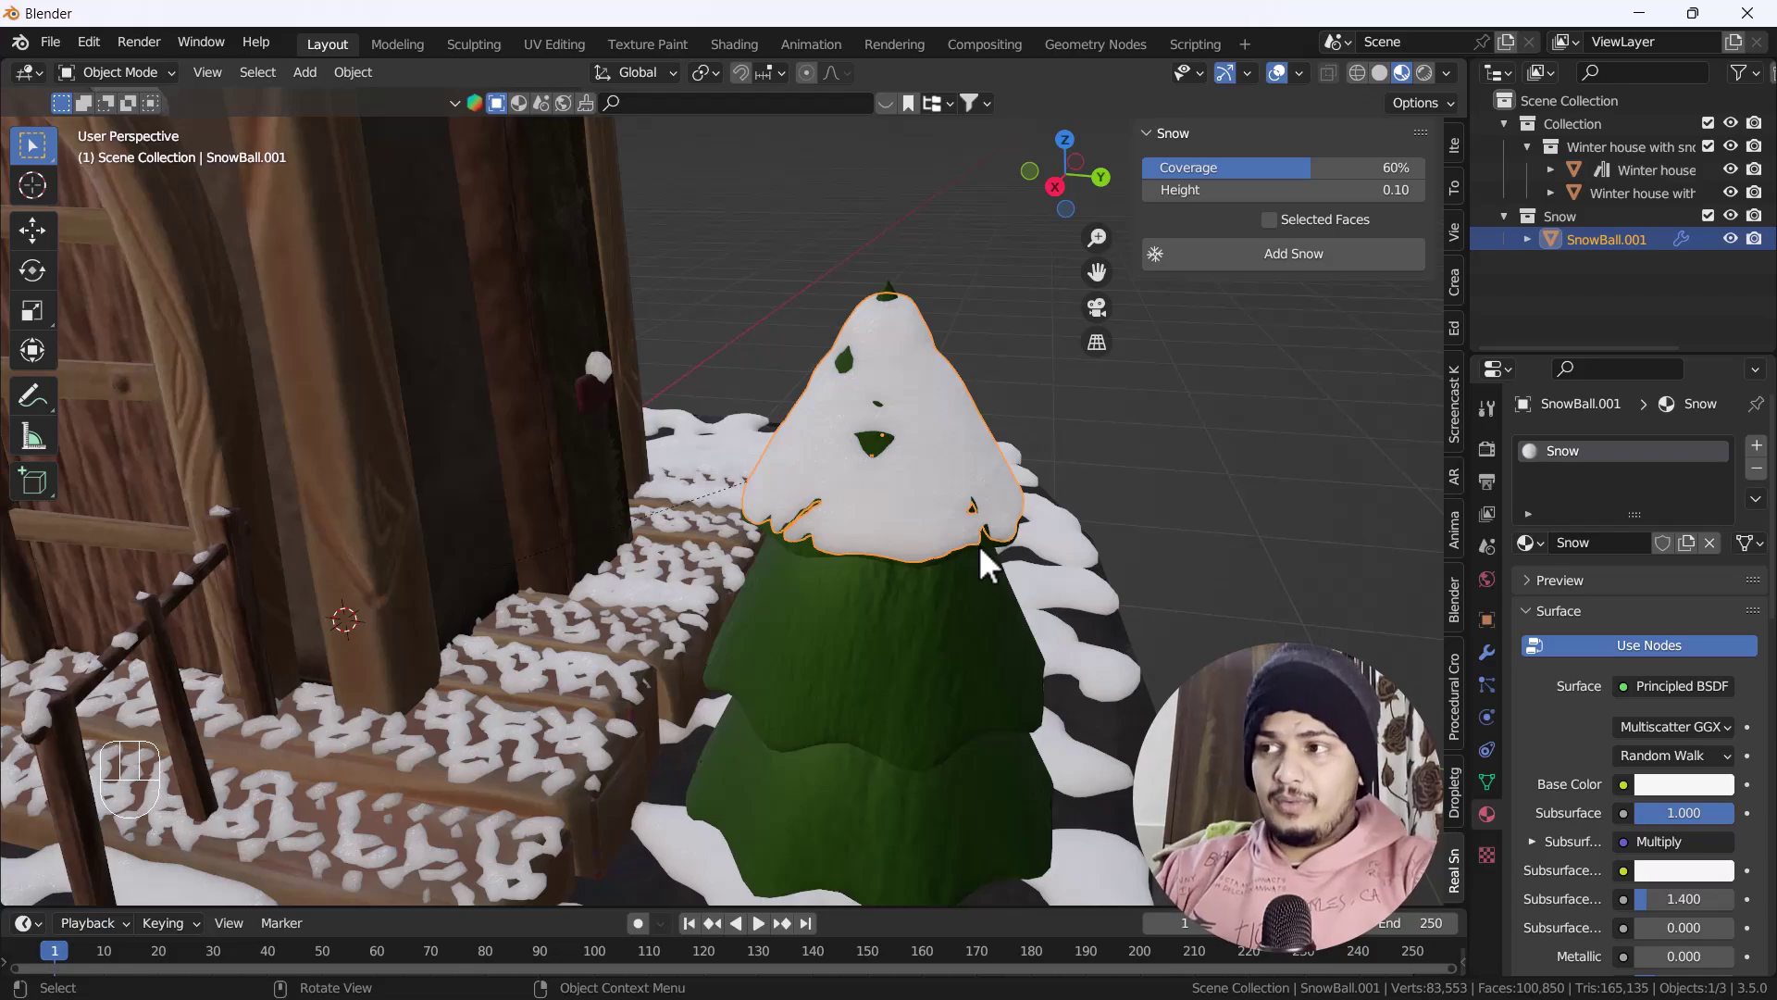
scroll(870, 482, down, 3)
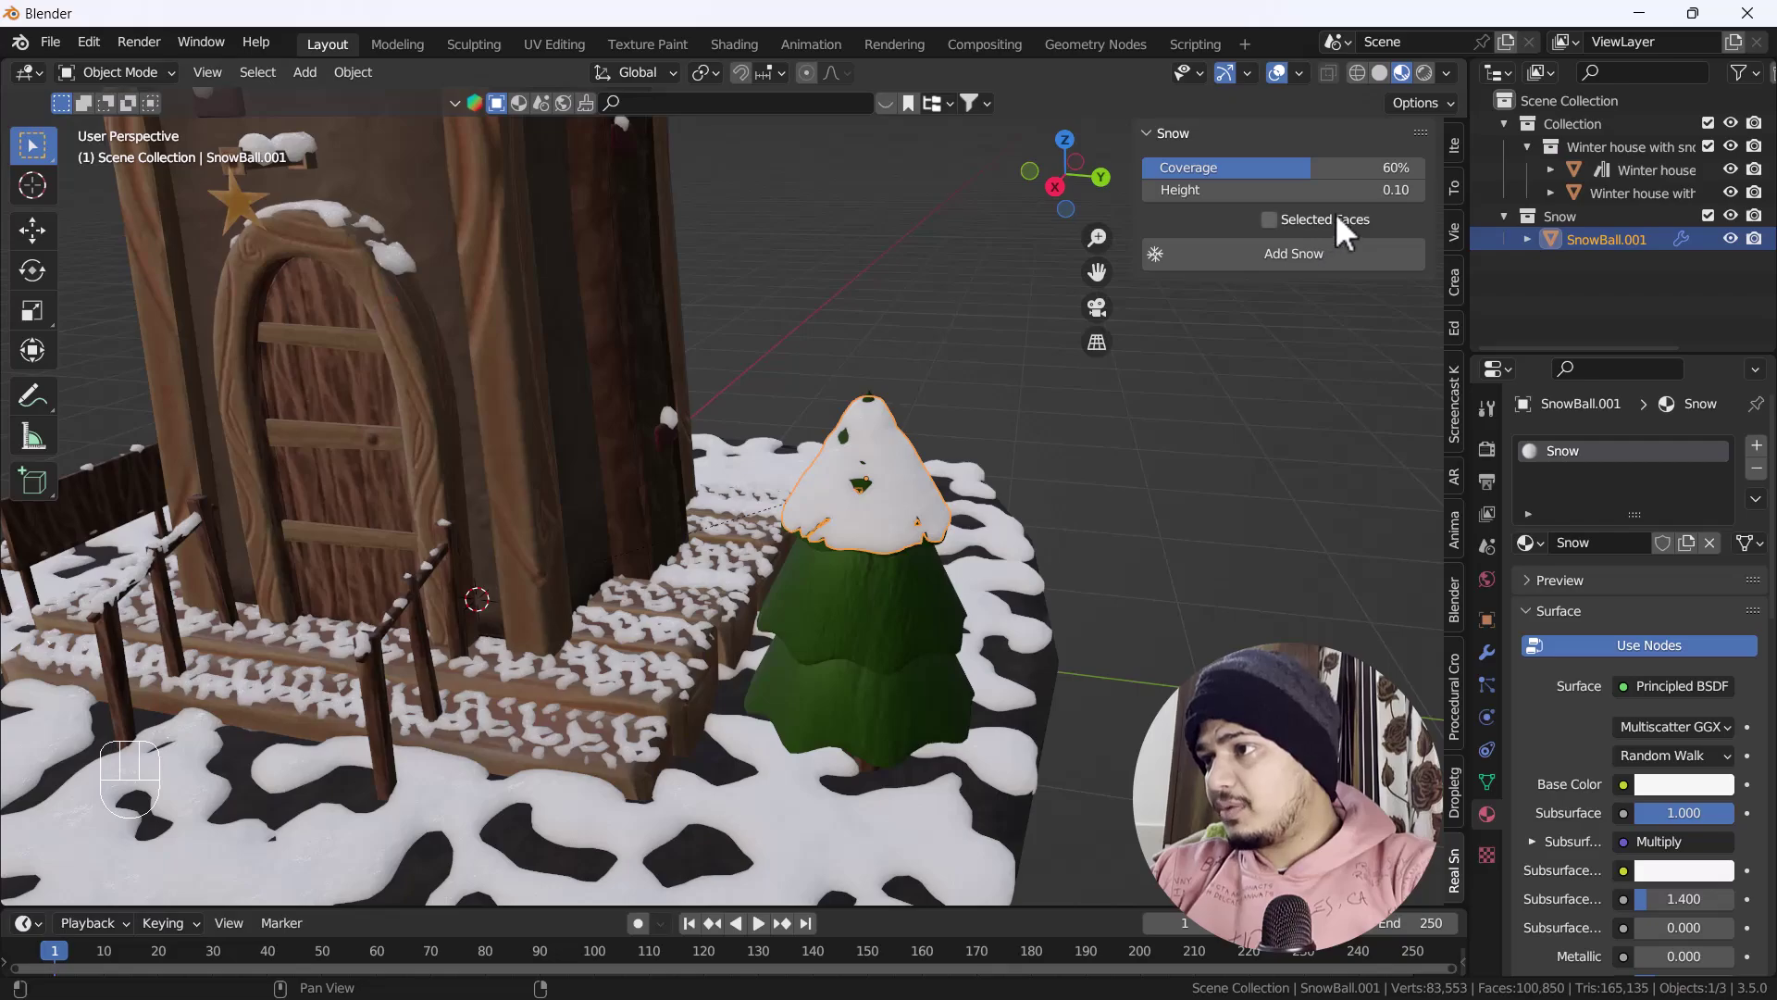
key(Delete)
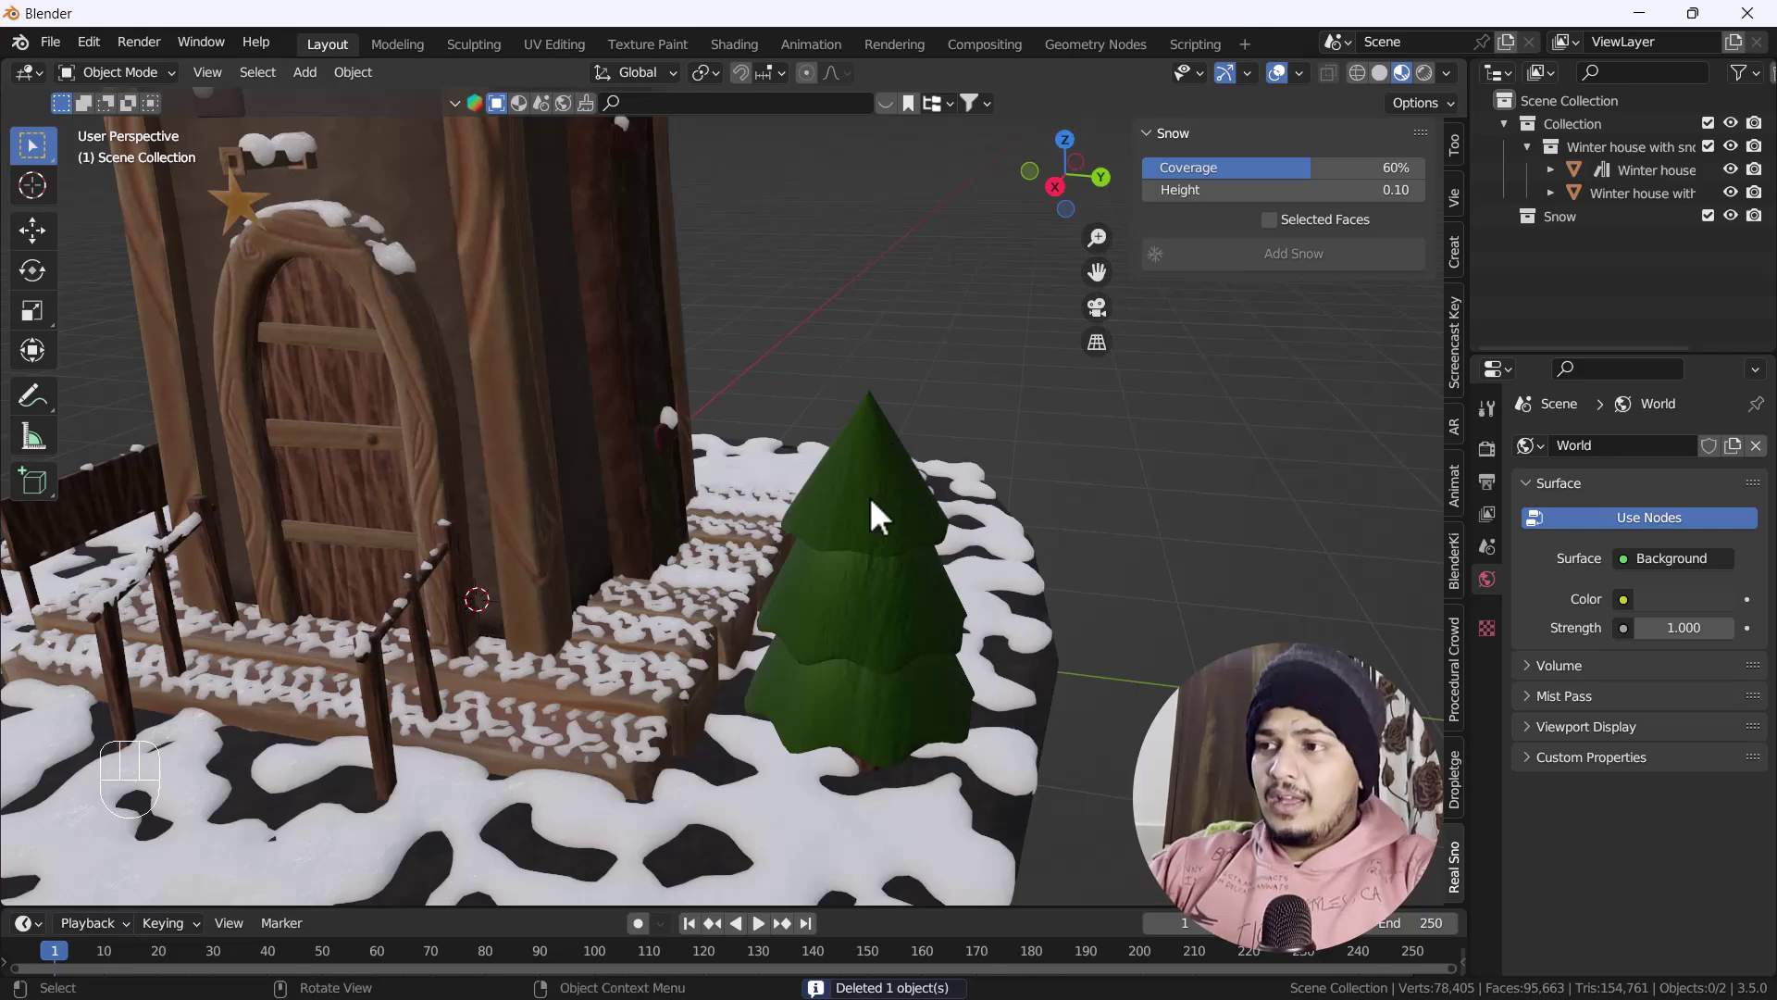
click(926, 511)
click(1292, 259)
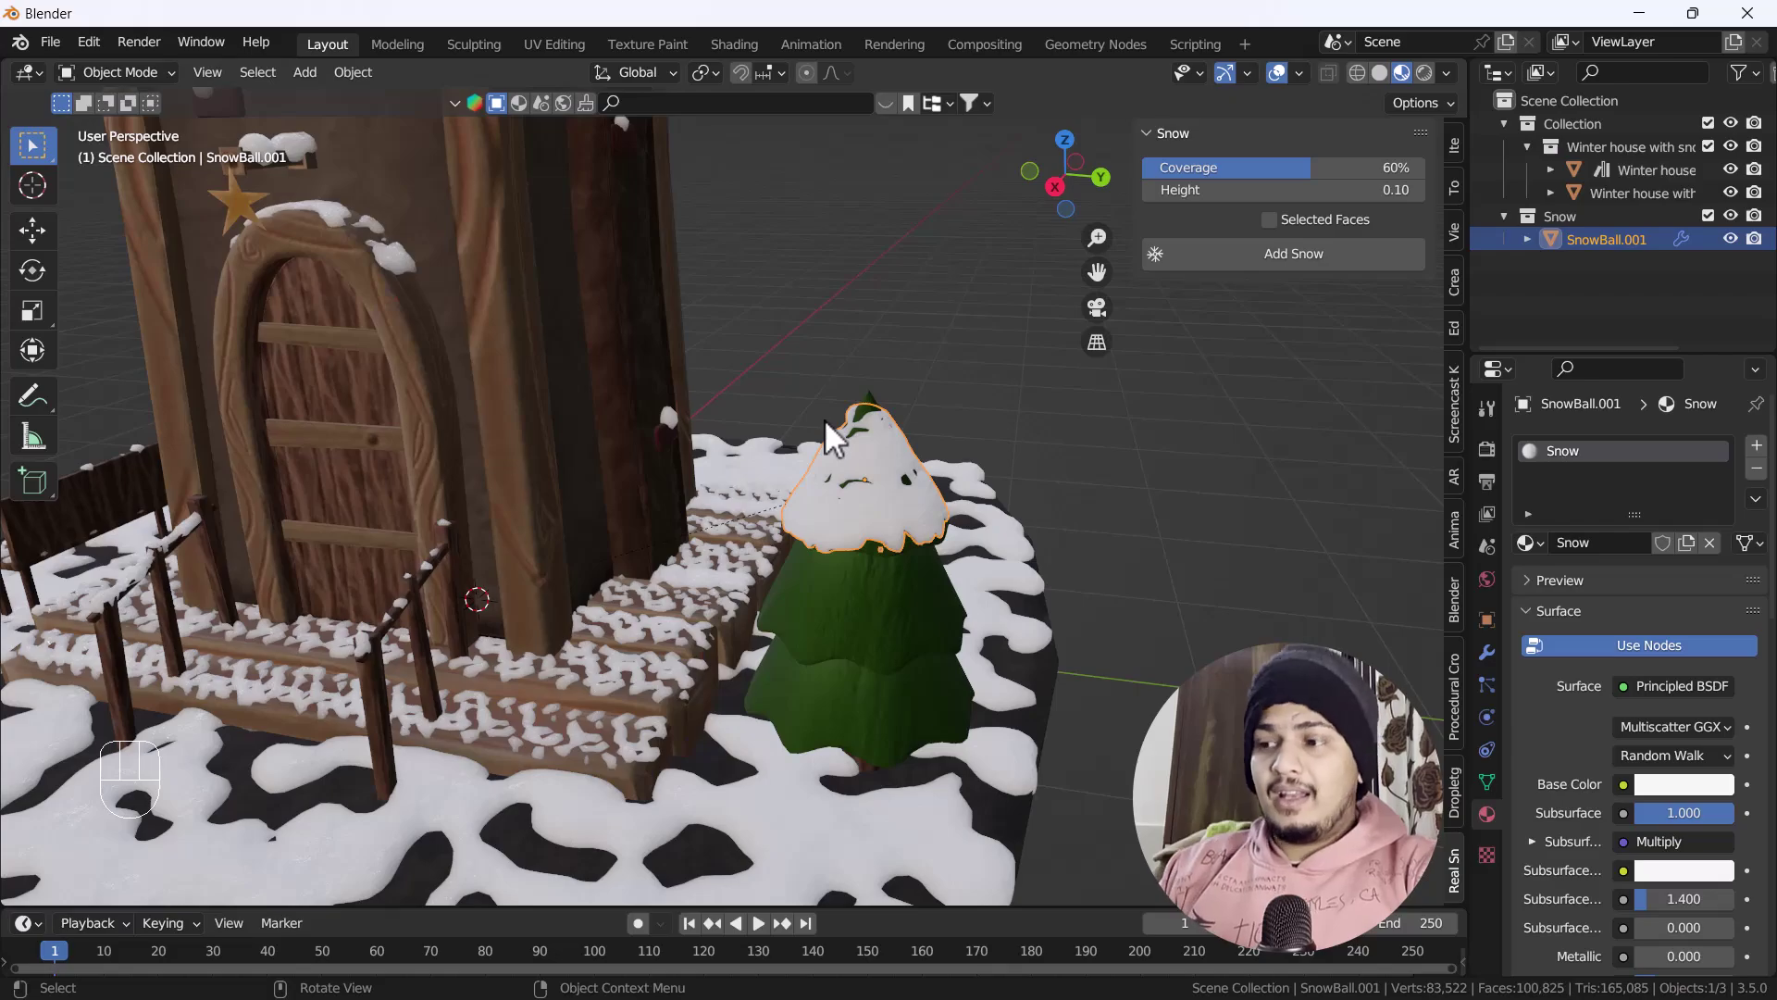
key(Delete)
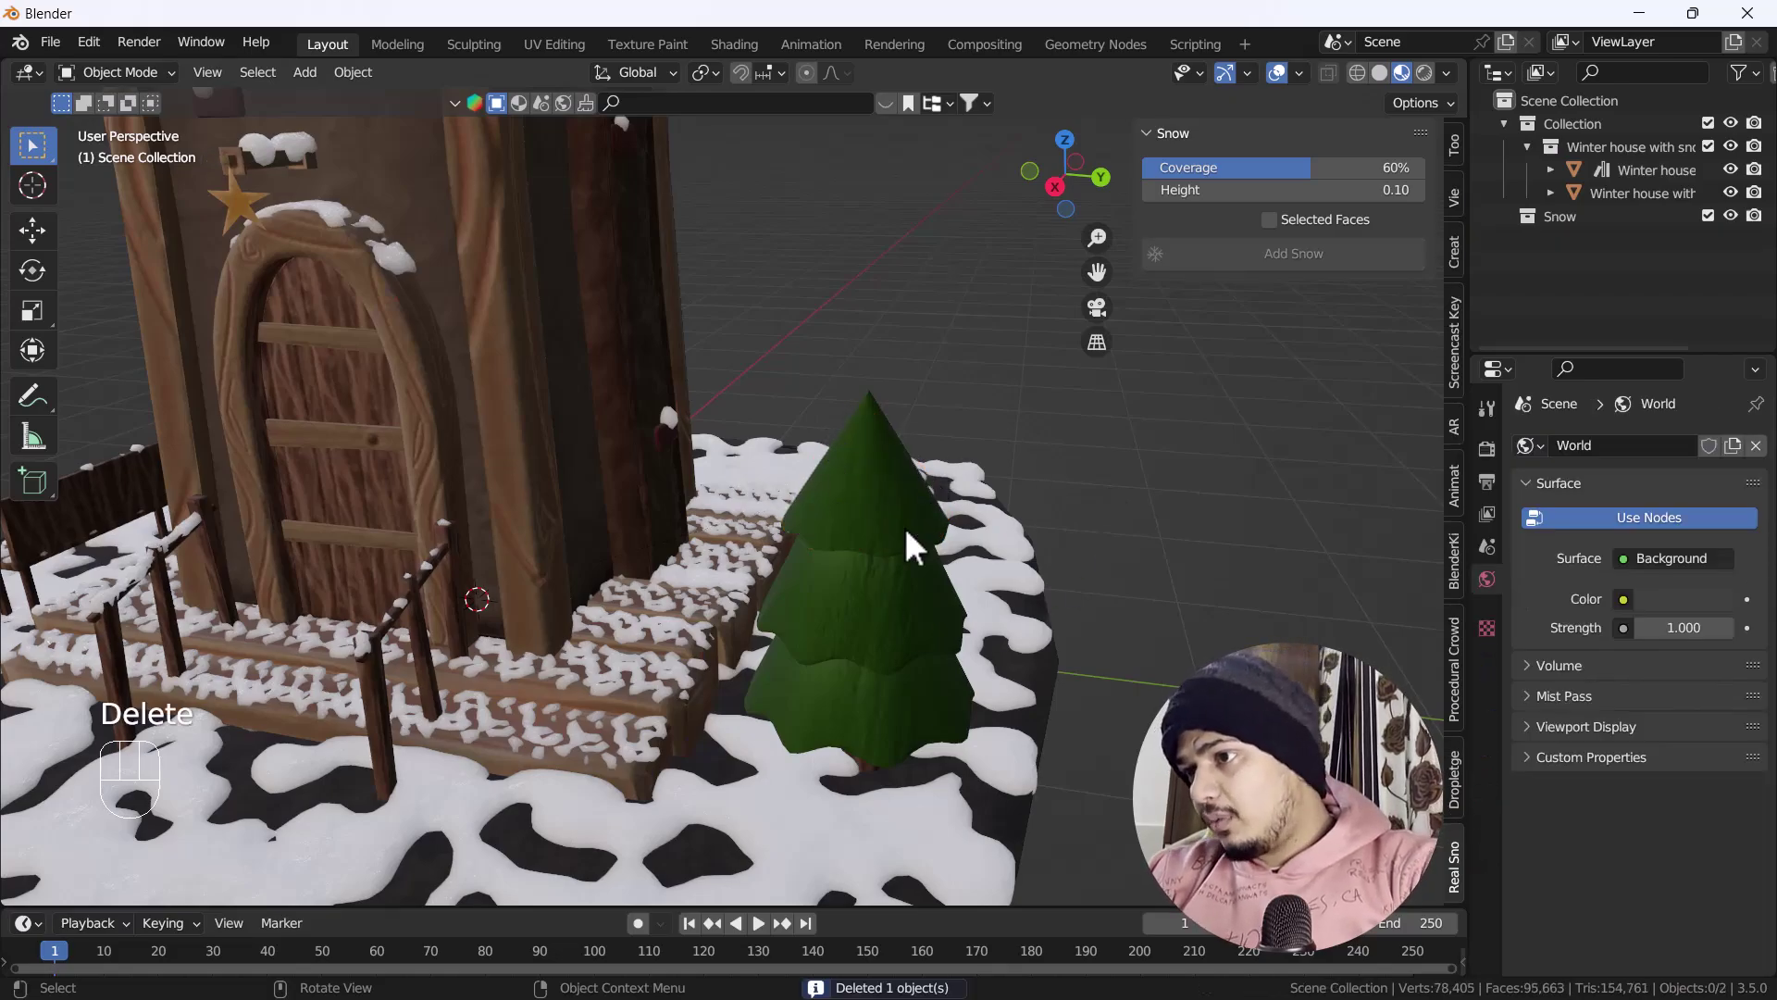
- Enter Edit Mode on the pine tree and box-select face strips plus the tree-top faces
click(857, 521)
key(Tab)
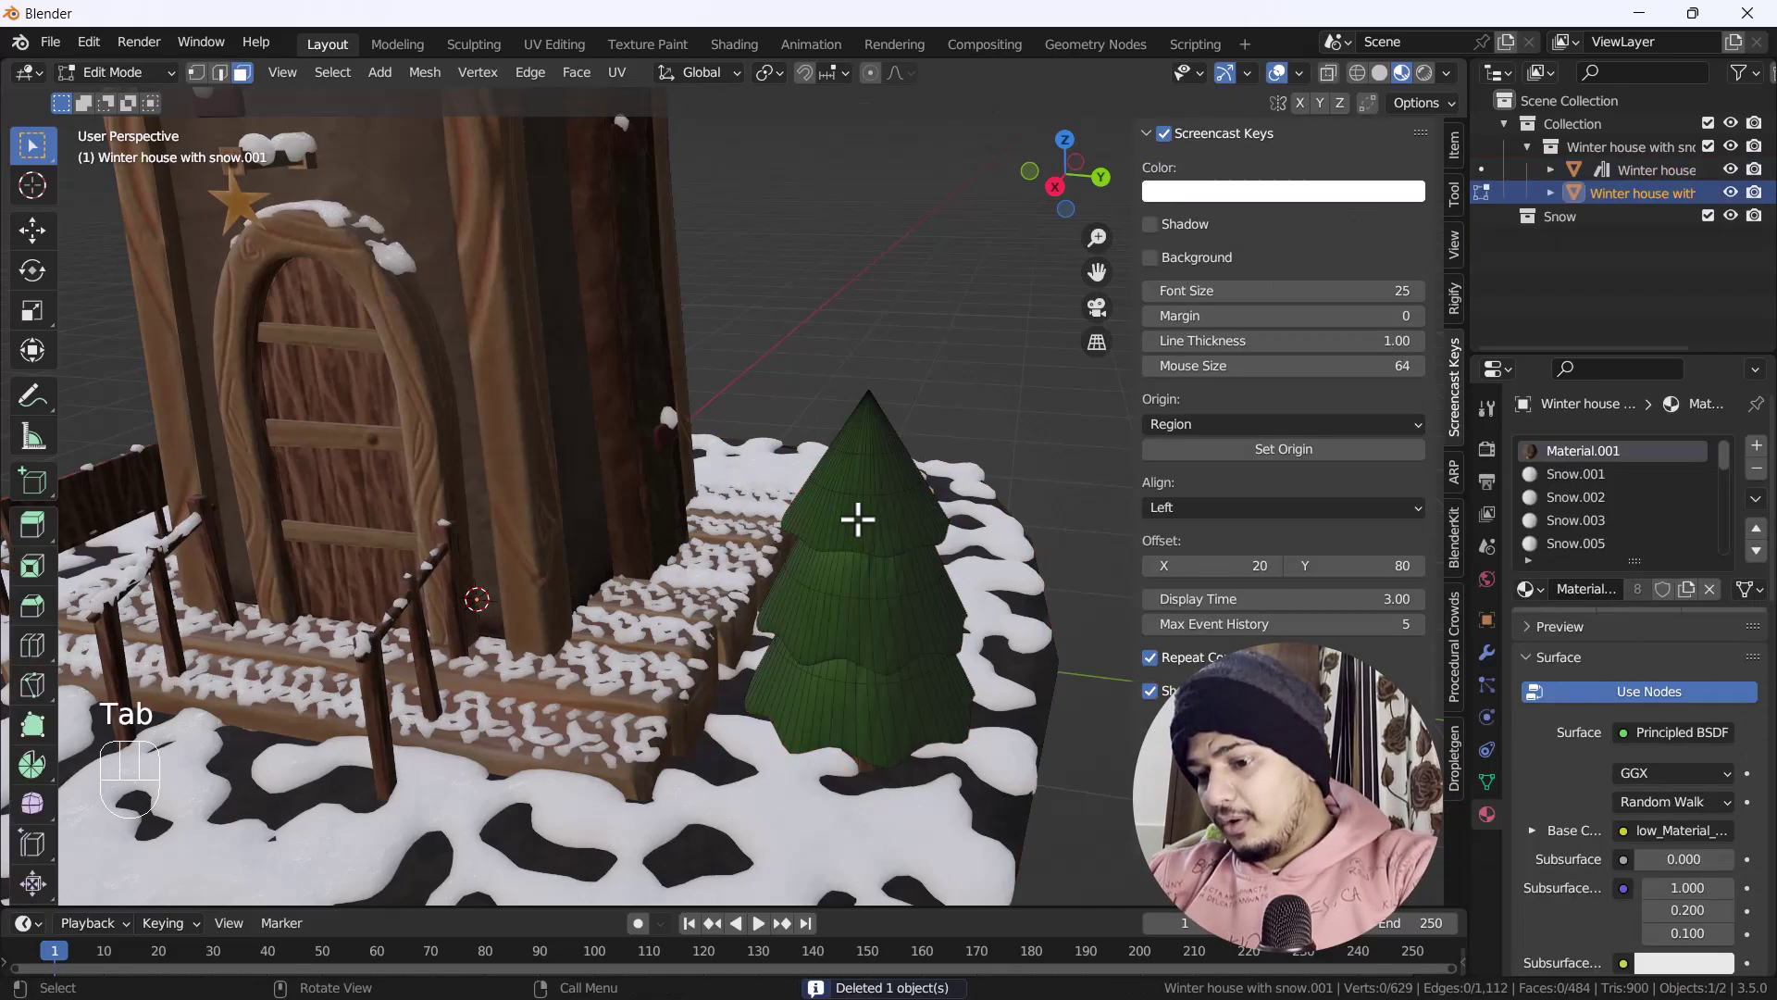
scroll(889, 610, up, 3)
drag(870, 540, 912, 576)
shift+drag(746, 616, 848, 720)
scroll(813, 658, down, 4)
shift+drag(779, 390, 858, 484)
middle_drag(913, 623, 857, 468)
- Add more faces at the cone tip and on the middle tiers to the selection
shift+click(857, 468)
shift+click(905, 509)
shift+click(860, 518)
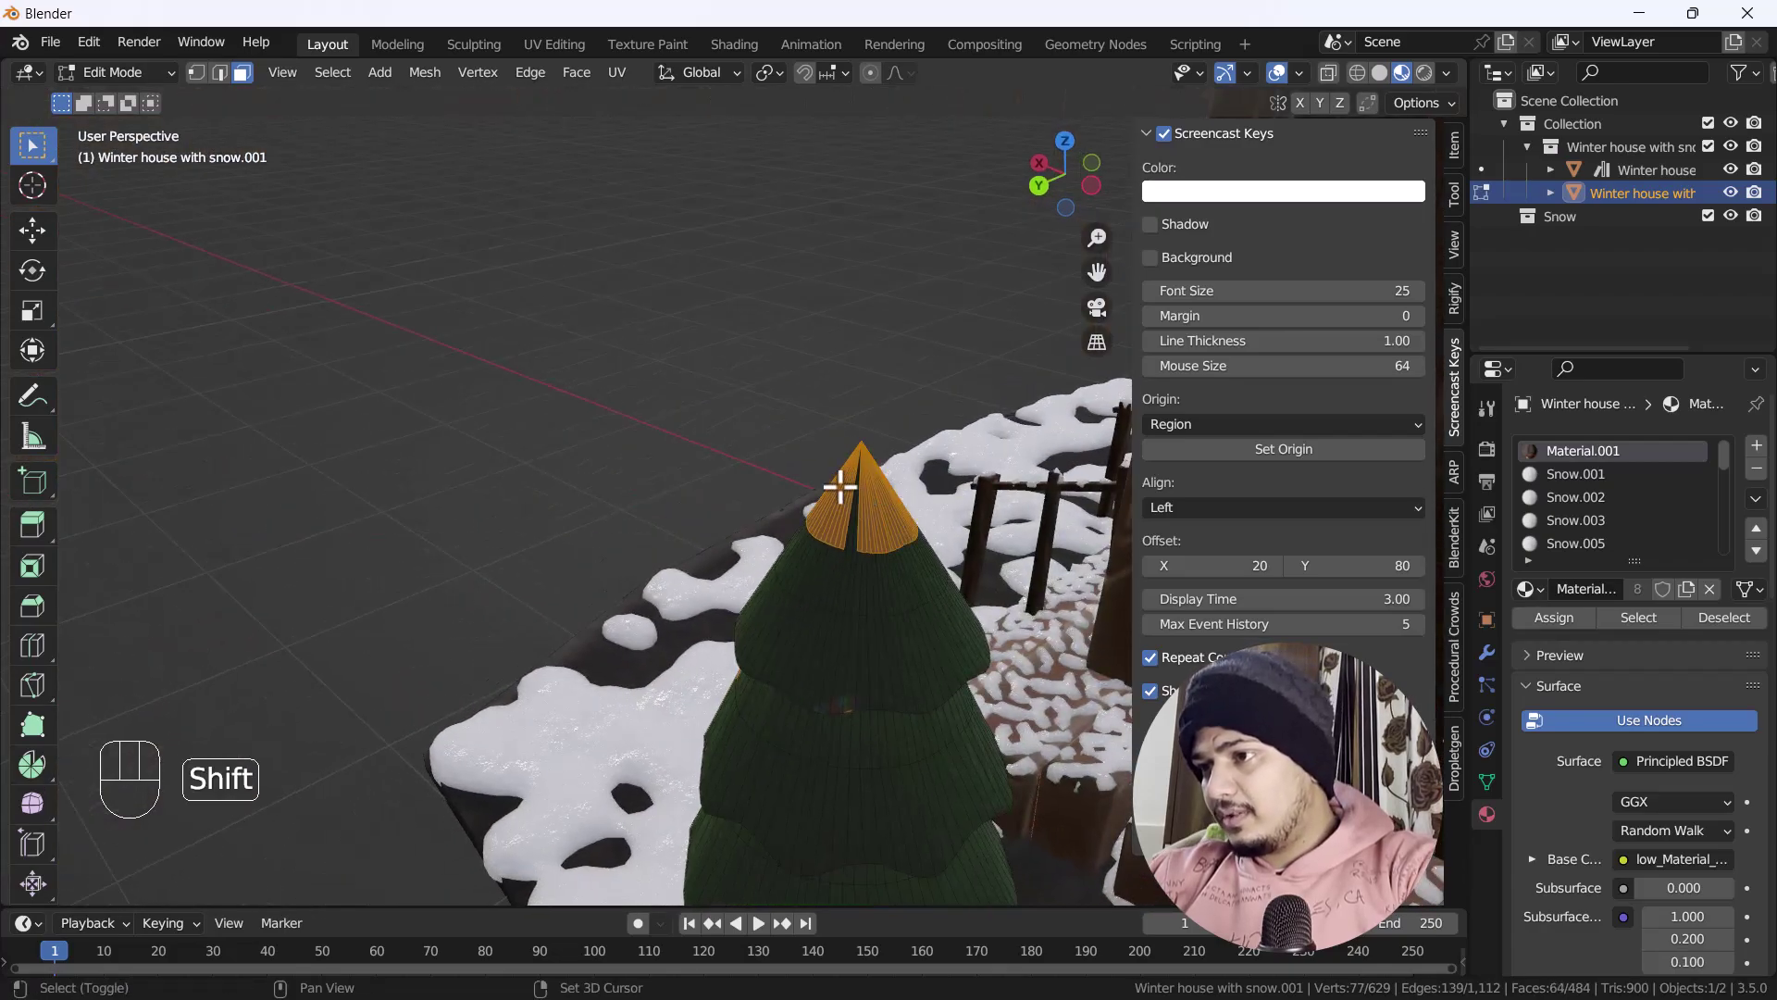
shift+click(847, 542)
middle_drag(835, 594, 803, 471)
shift+click(867, 524)
shift+drag(803, 470, 839, 507)
- Add a few more tier faces up close, then return to Object Mode
scroll(787, 511, down, 3)
middle_drag(787, 511, 897, 456)
scroll(758, 401, up, 3)
shift+middle_drag(758, 401, 817, 465)
shift+drag(787, 407, 841, 475)
middle_drag(841, 476, 814, 555)
scroll(976, 534, down, 3)
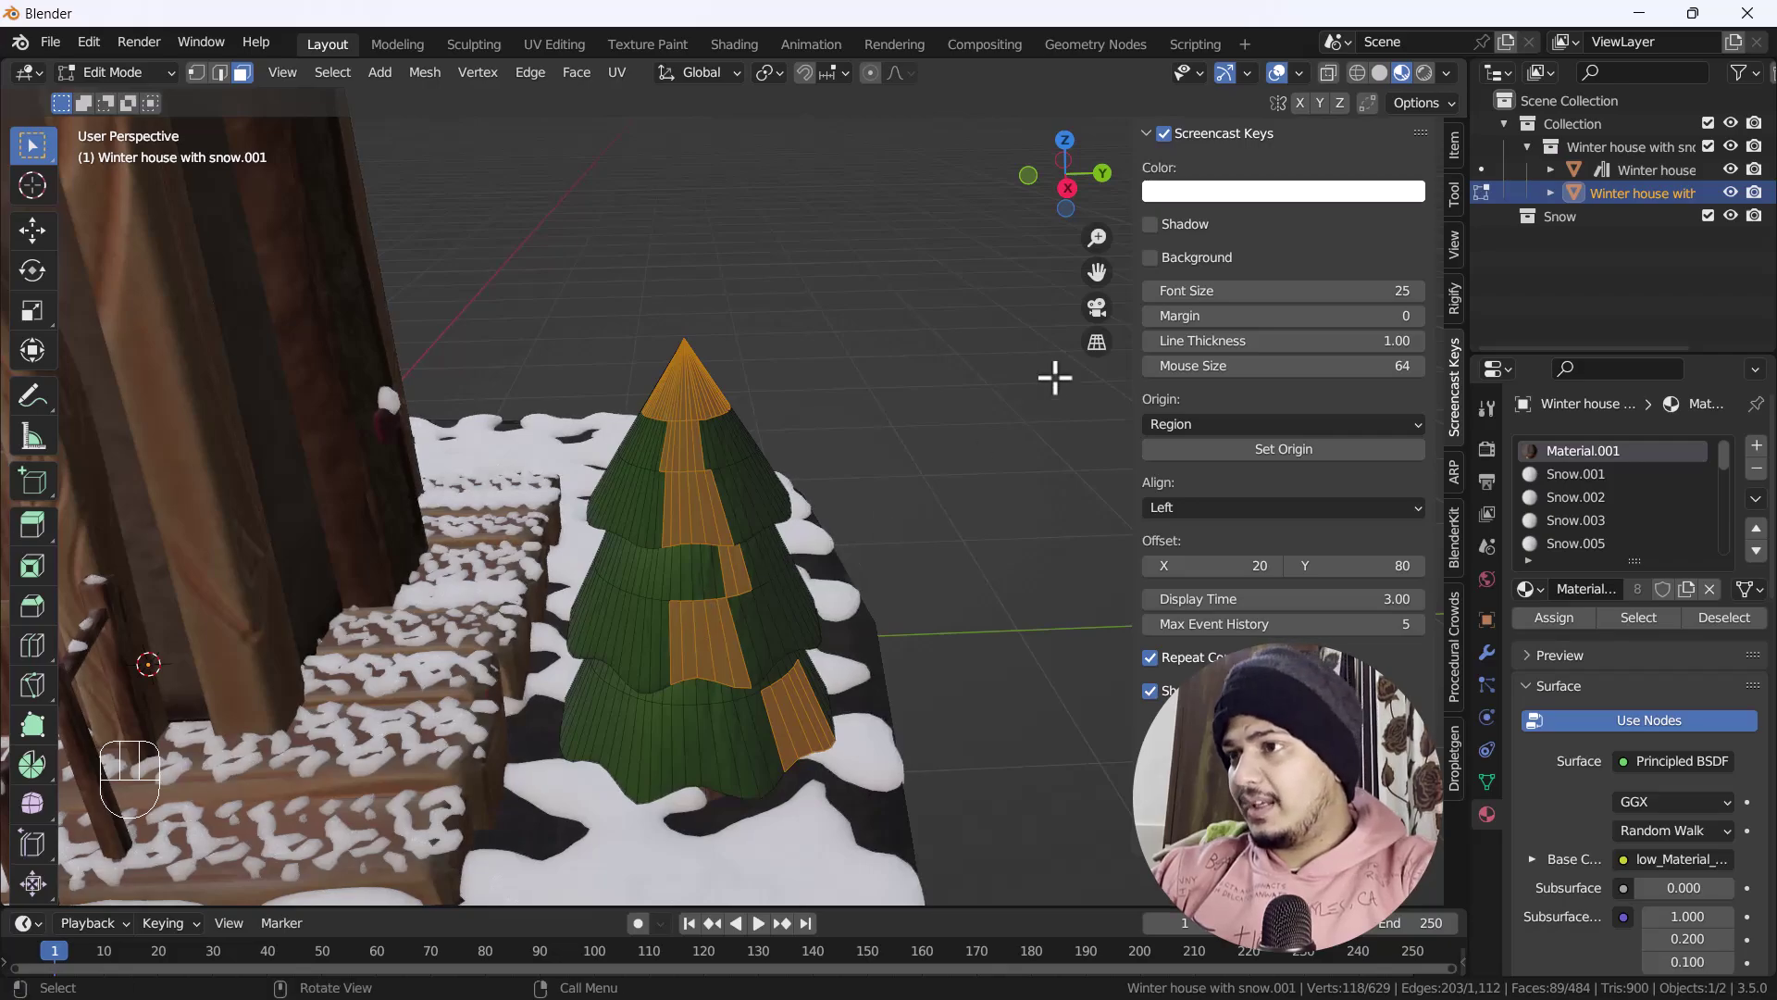
key(Tab)
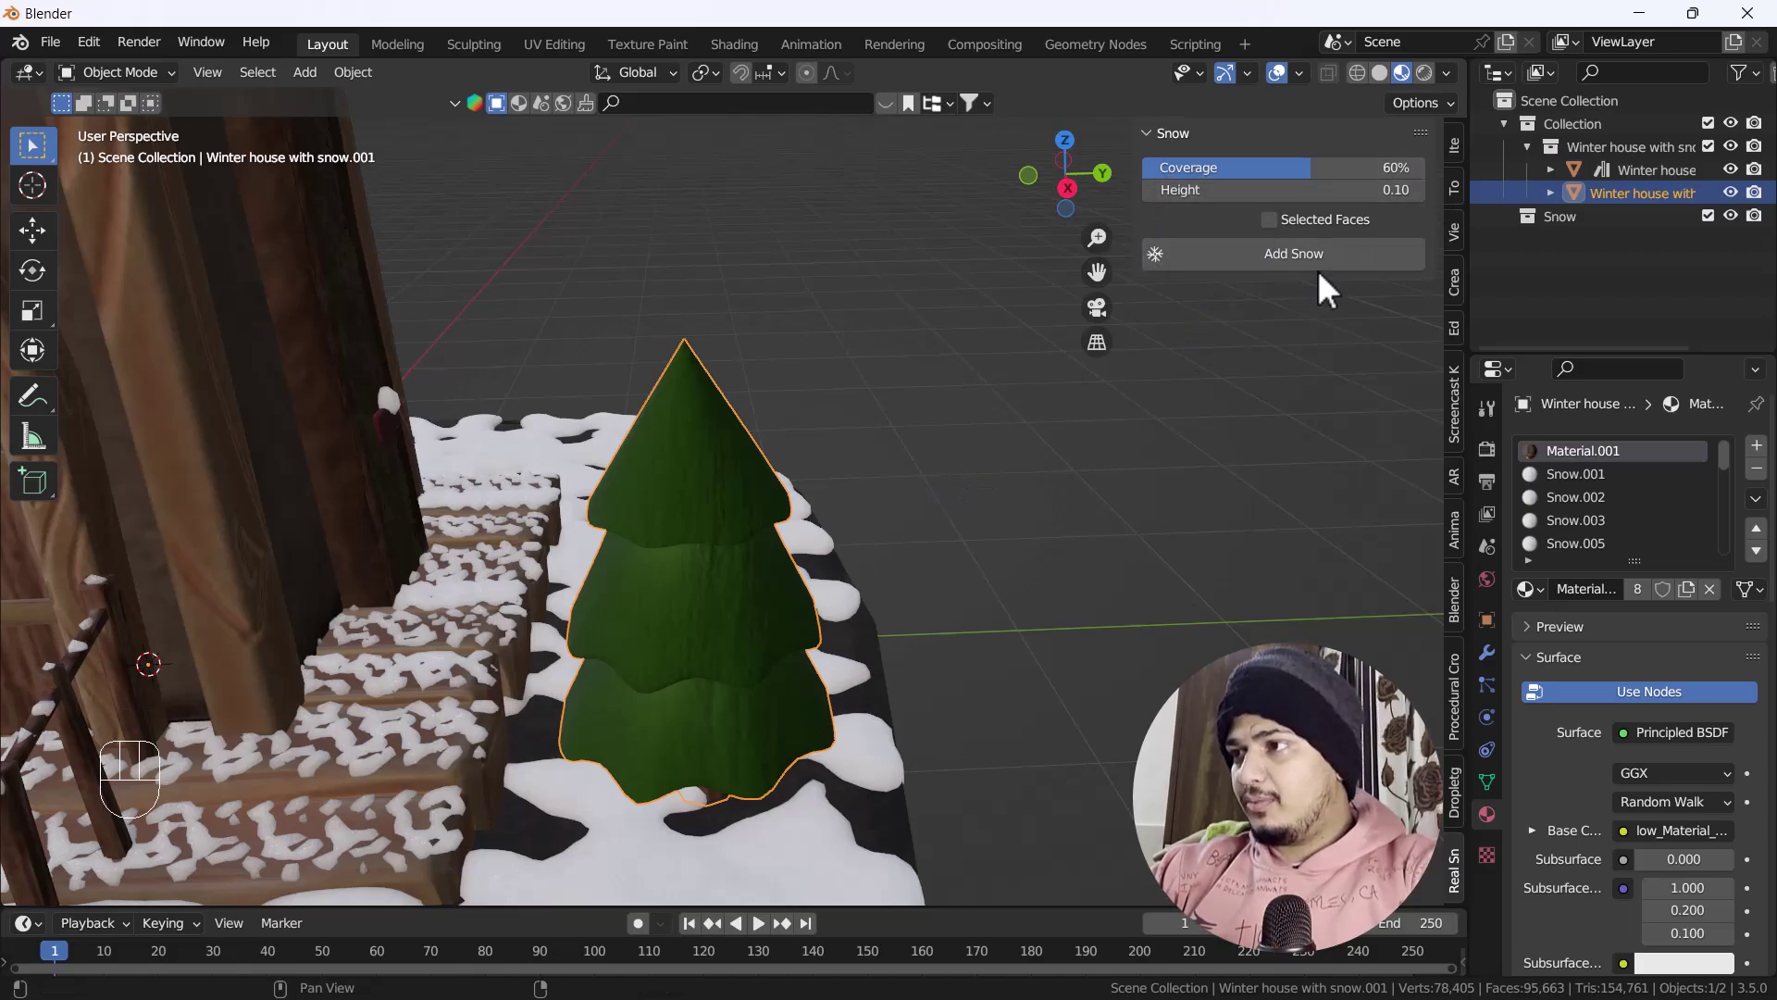
- Enable Selected Faces and add snow only to the chosen tree faces
click(1270, 220)
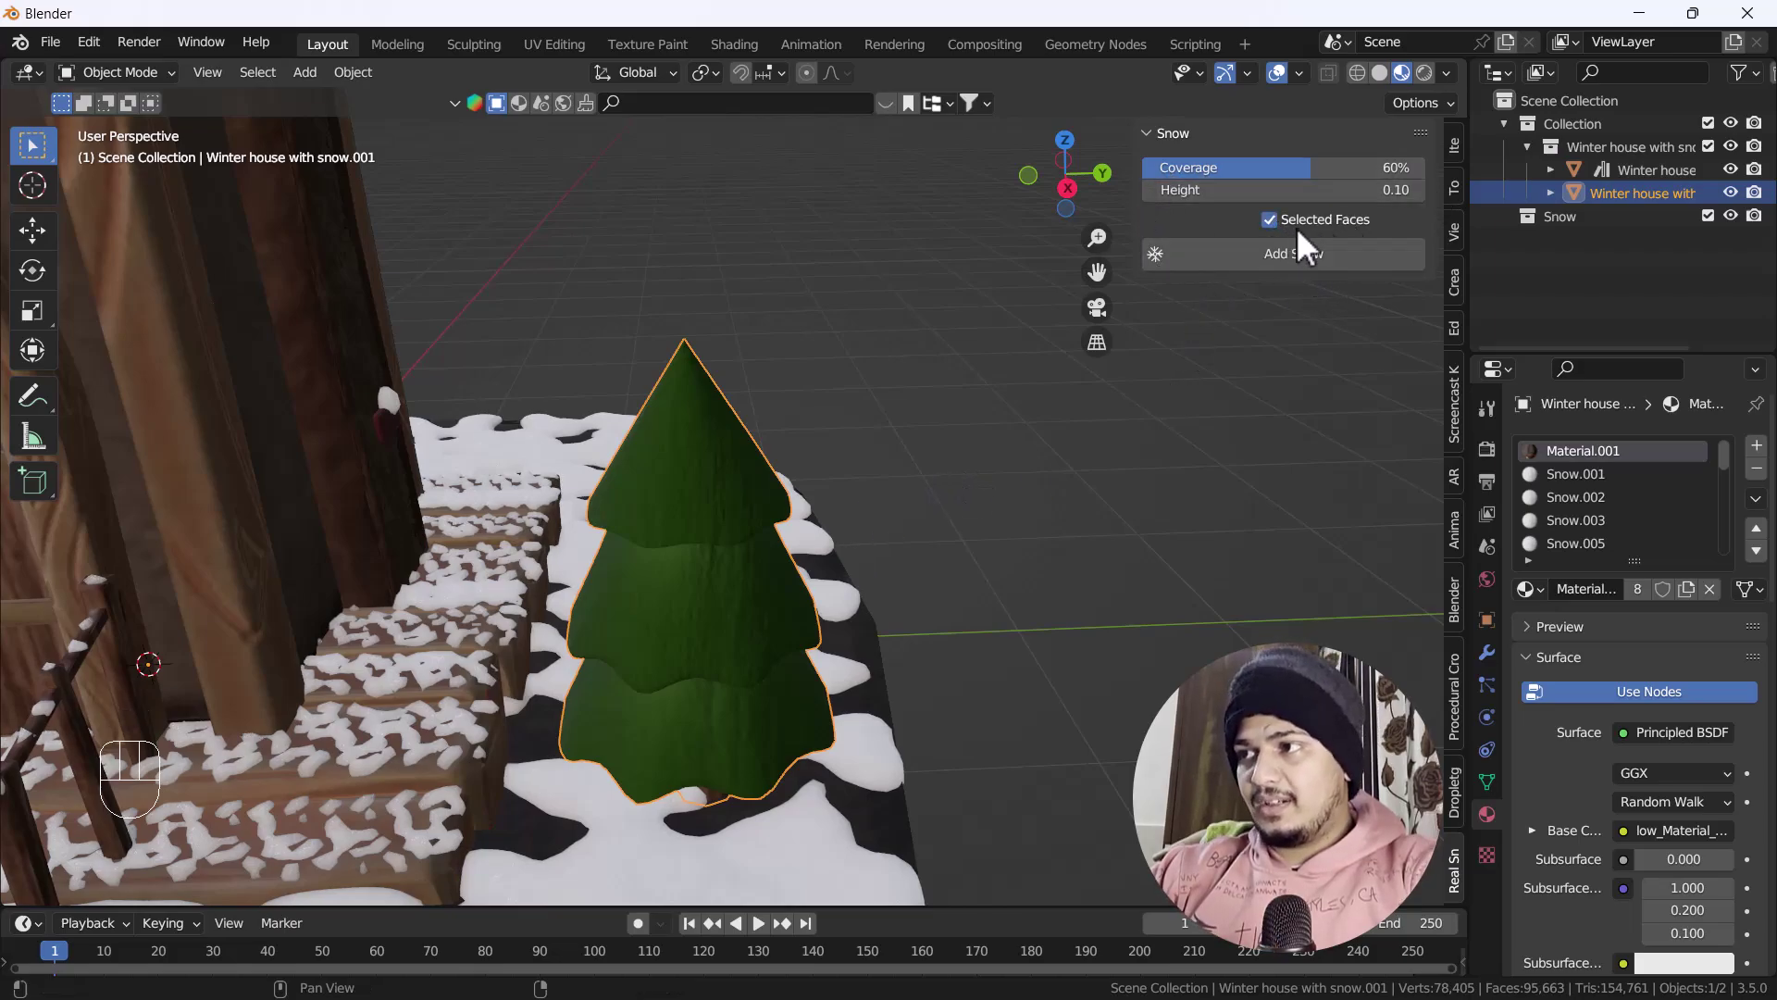
click(1286, 252)
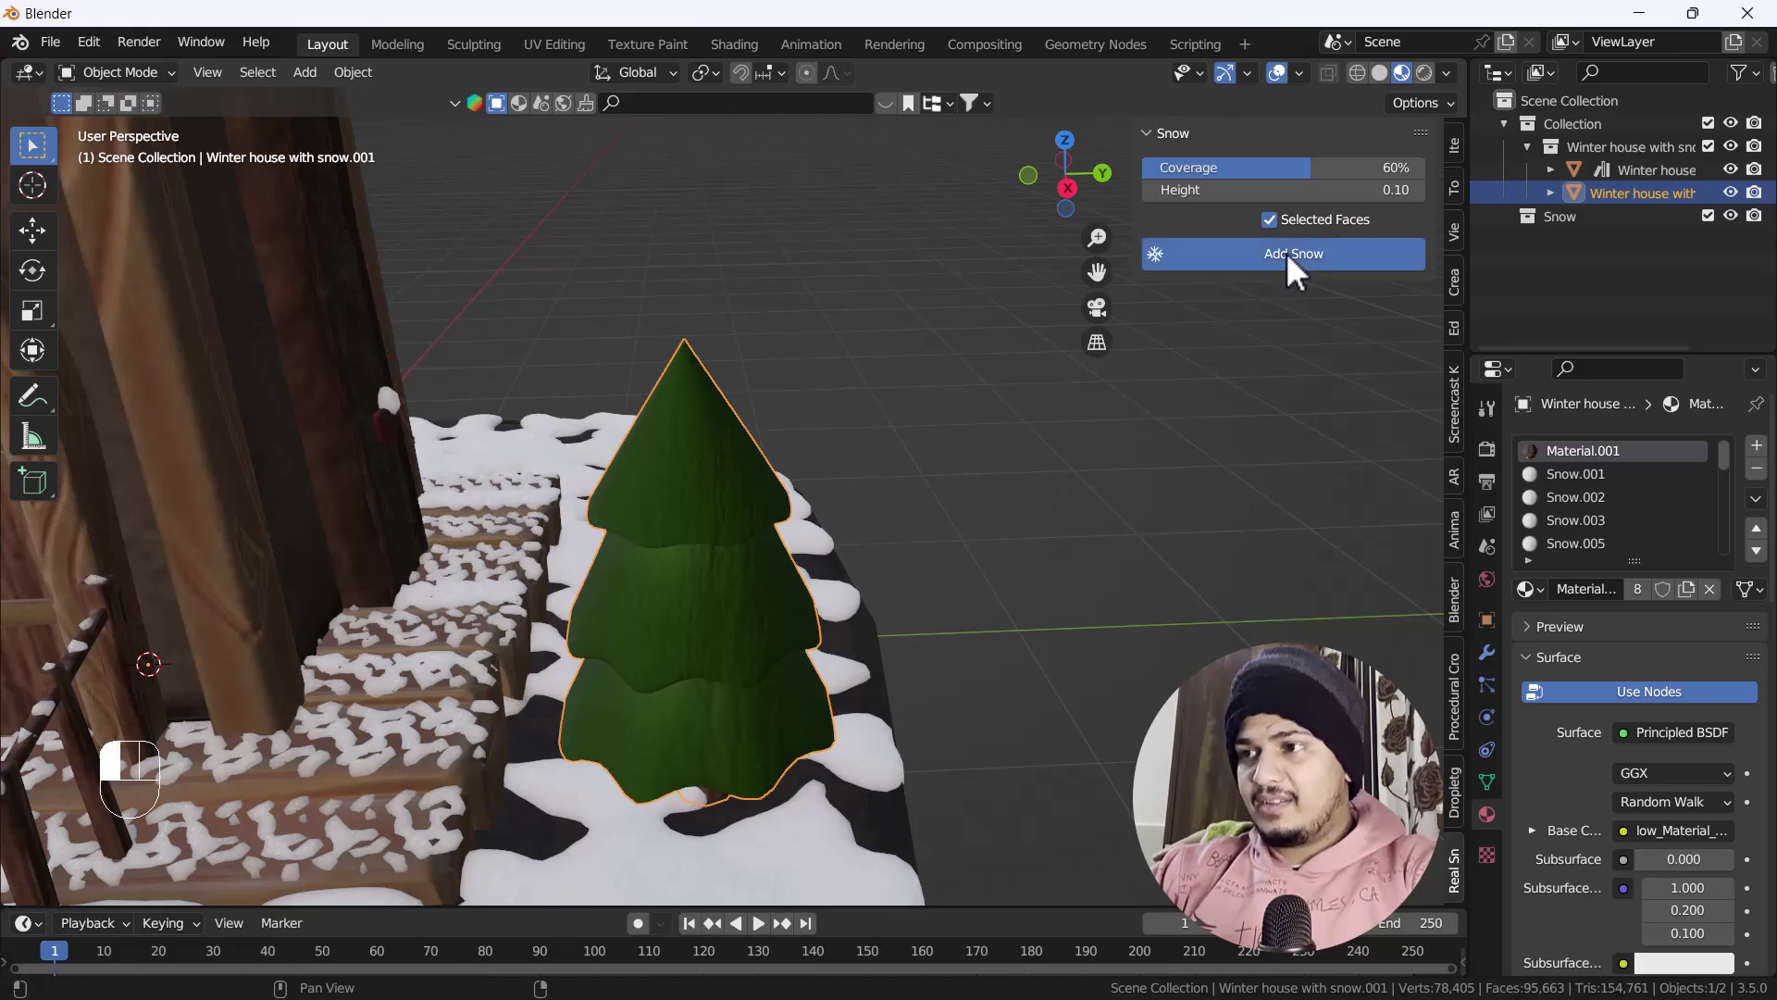
middle_drag(784, 593, 621, 601)
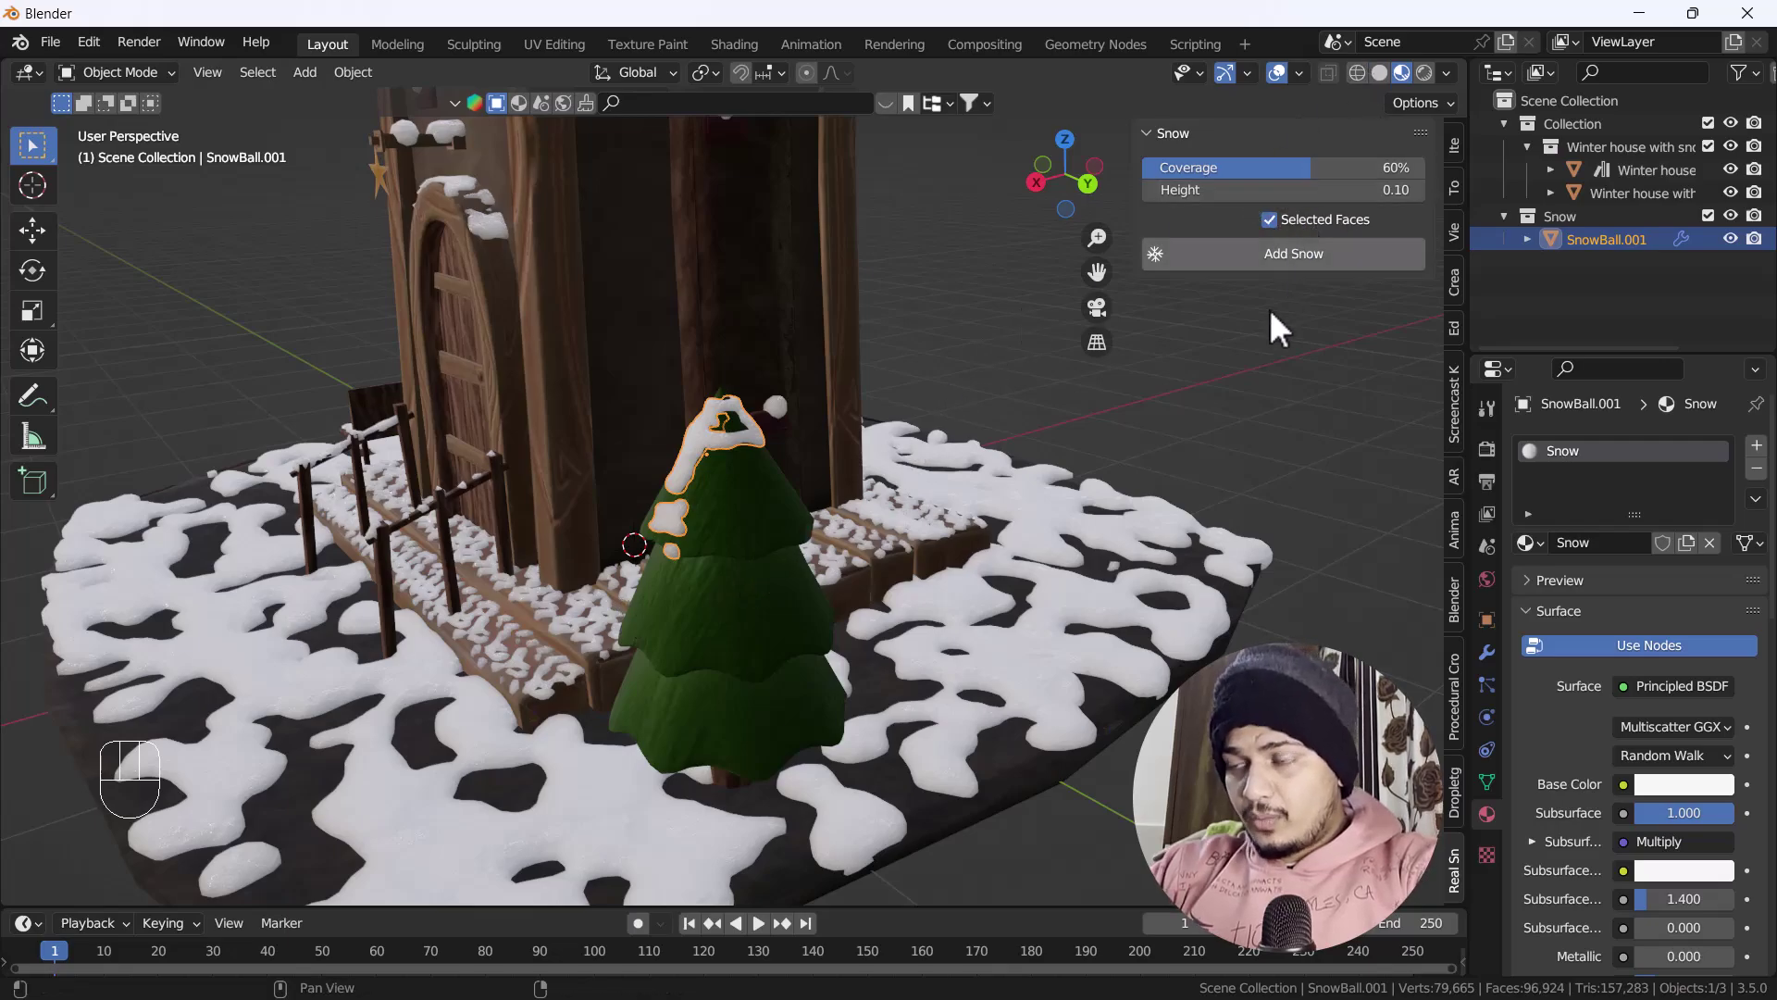
- Orbit and zoom around the house to inspect the generated snow on roof and chimney
scroll(655, 602, down, 6)
shift+middle_drag(620, 628, 703, 568)
scroll(703, 569, up, 2)
middle_drag(1144, 308, 548, 606)
scroll(820, 541, up, 3)
shift+middle_drag(820, 540, 730, 520)
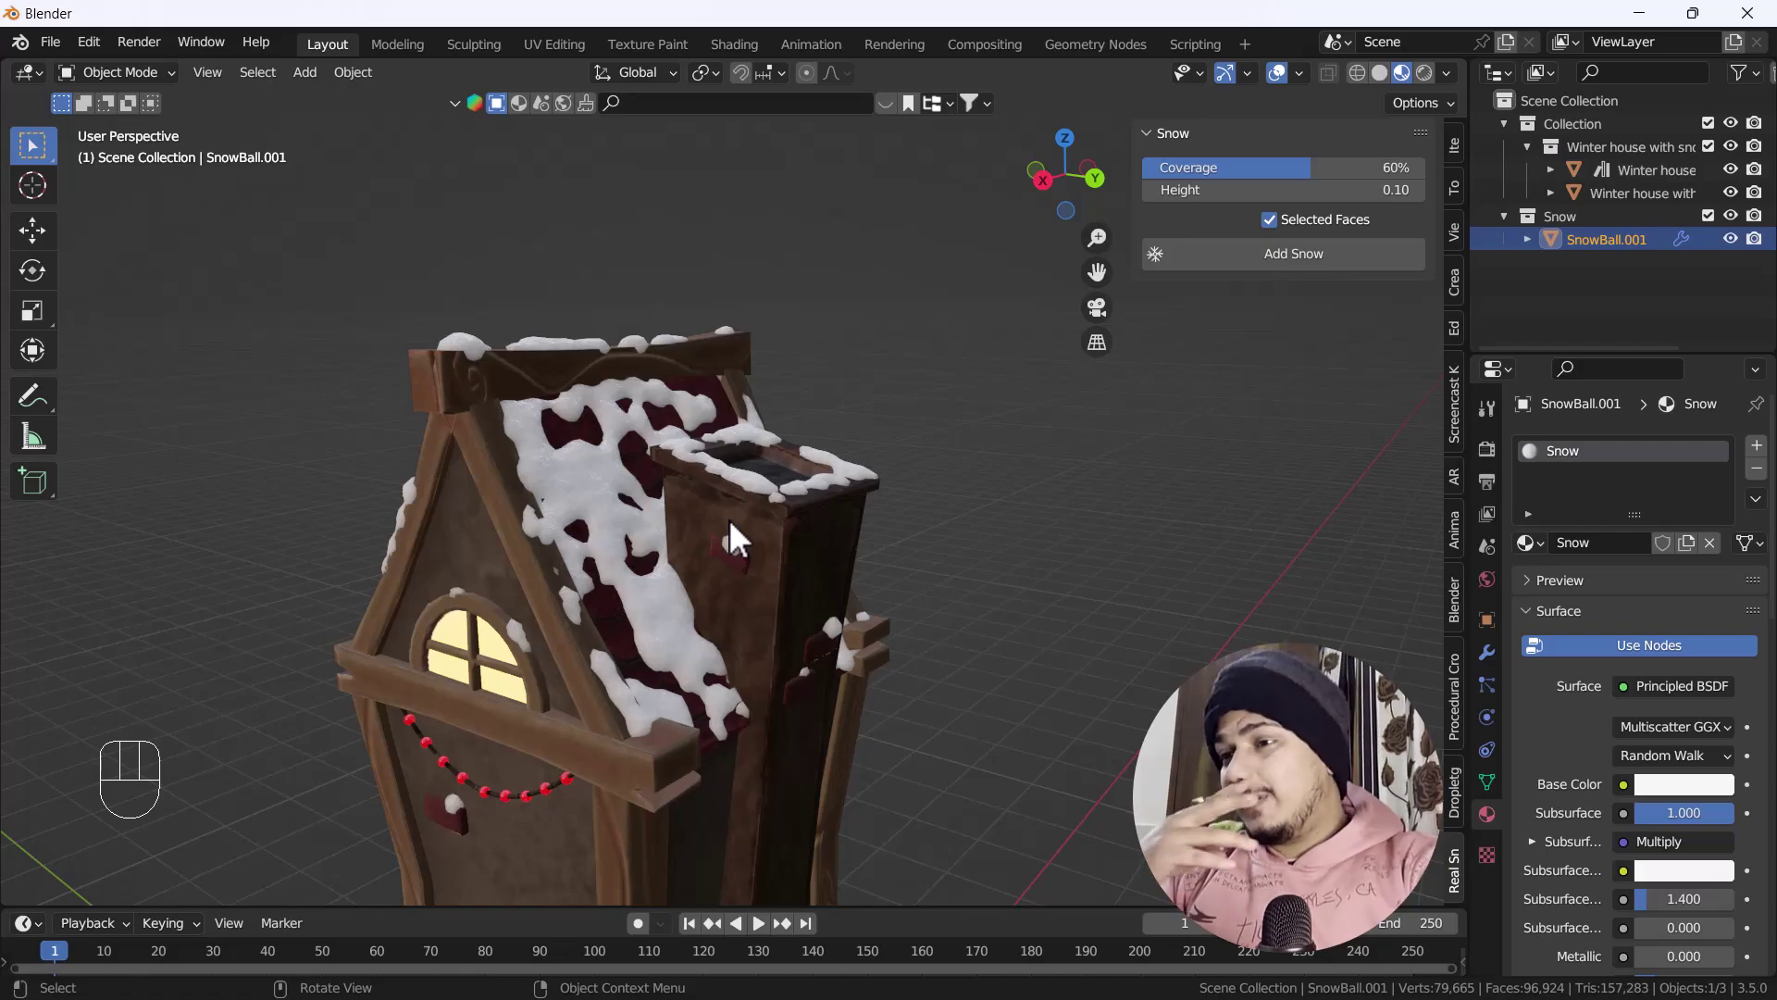
scroll(735, 463, down, 3)
shift+middle_drag(735, 463, 833, 652)
scroll(833, 652, up, 5)
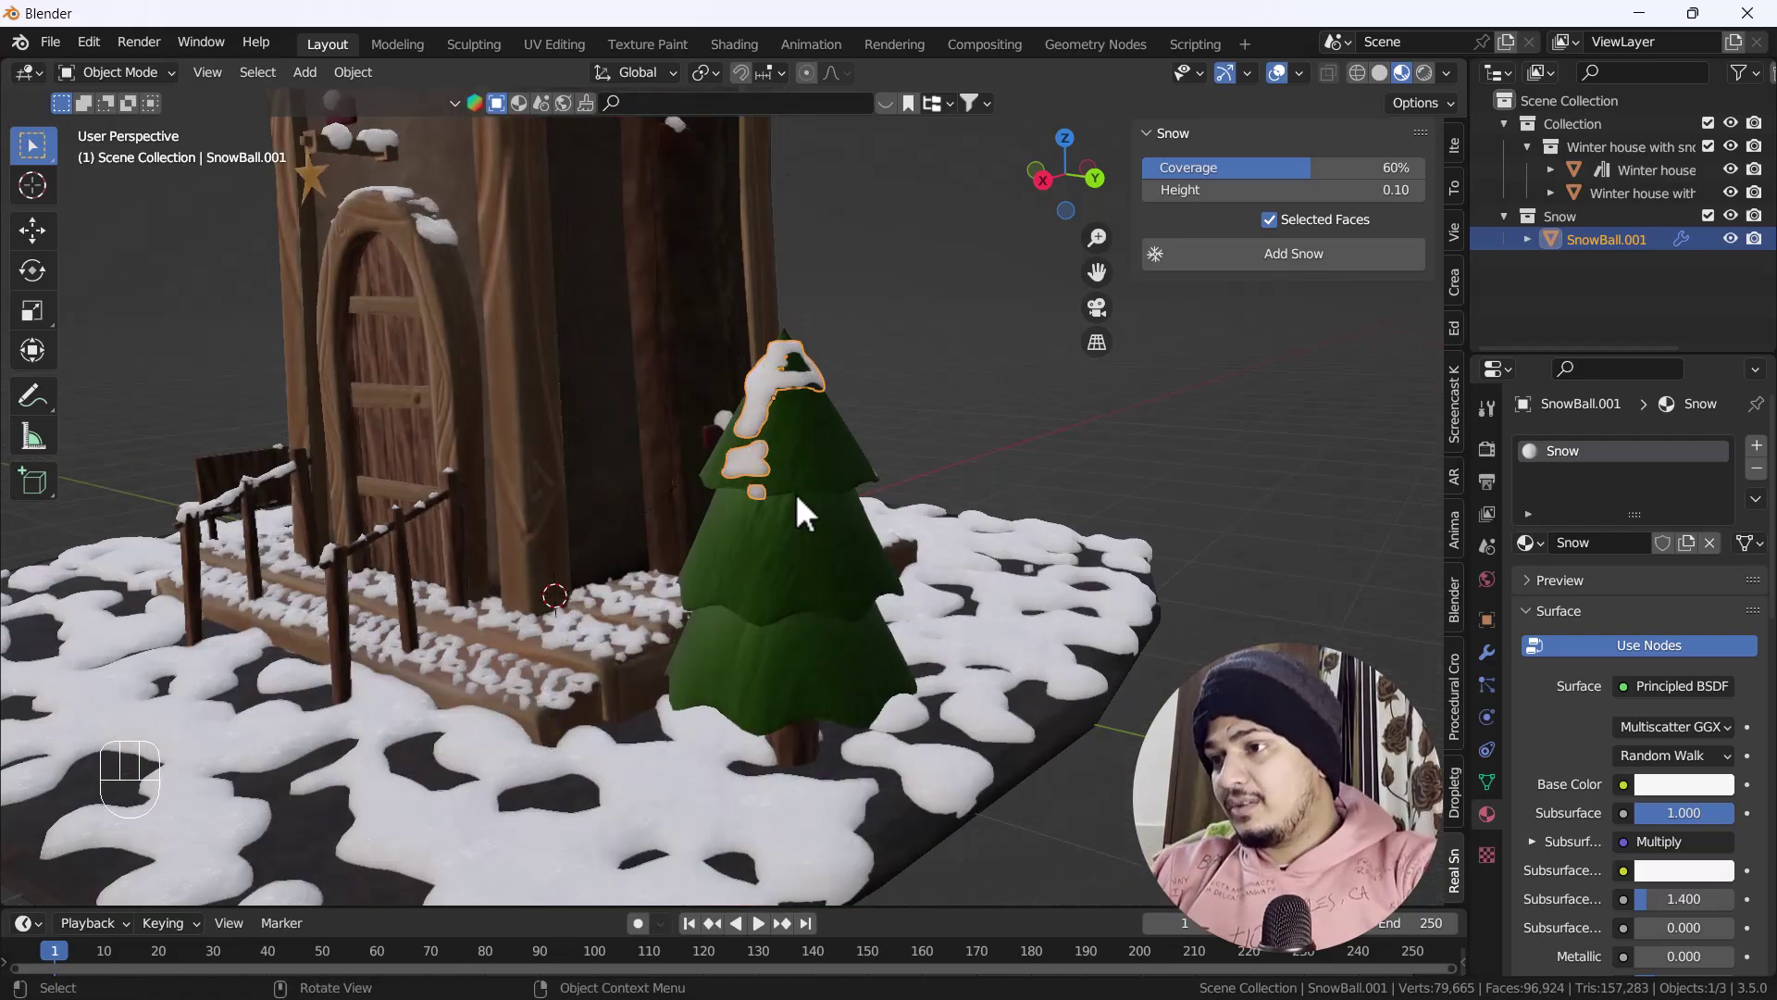
shift+scroll(796, 493, up, 3)
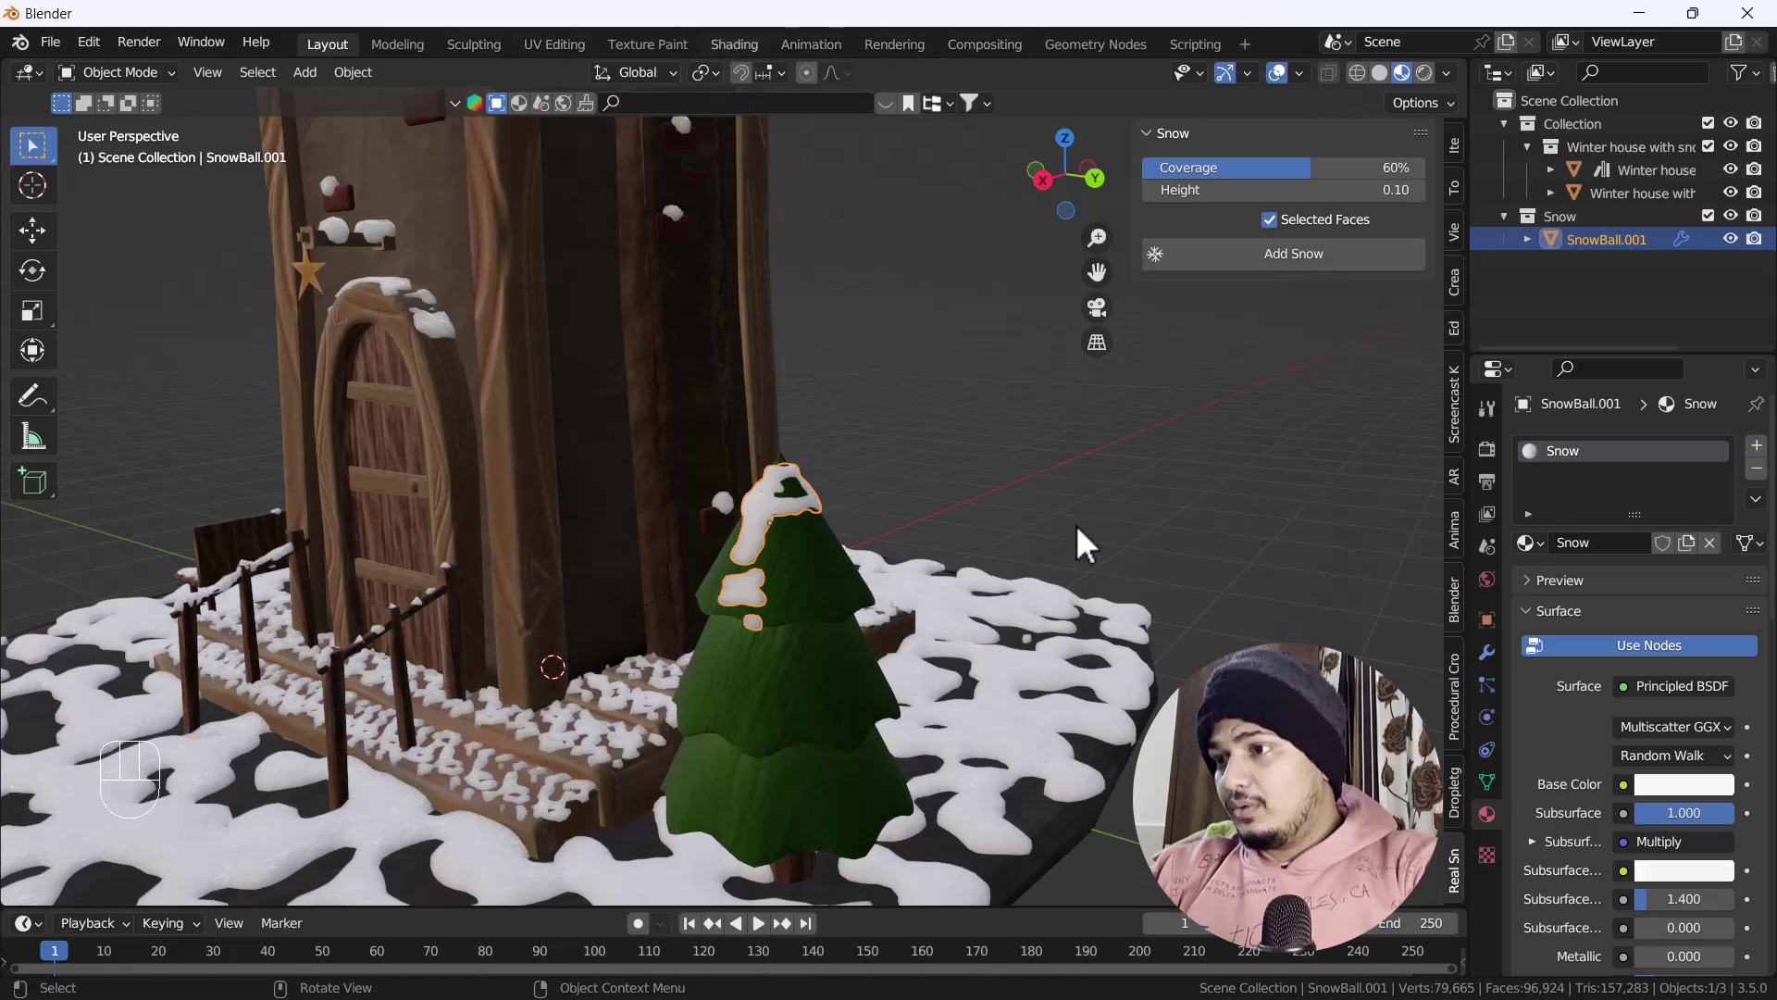
click(734, 43)
scroll(535, 743, down, 2)
mouse_move(536, 743)
middle_down()
mouse_move(783, 822)
mouse_move(740, 838)
middle_up()
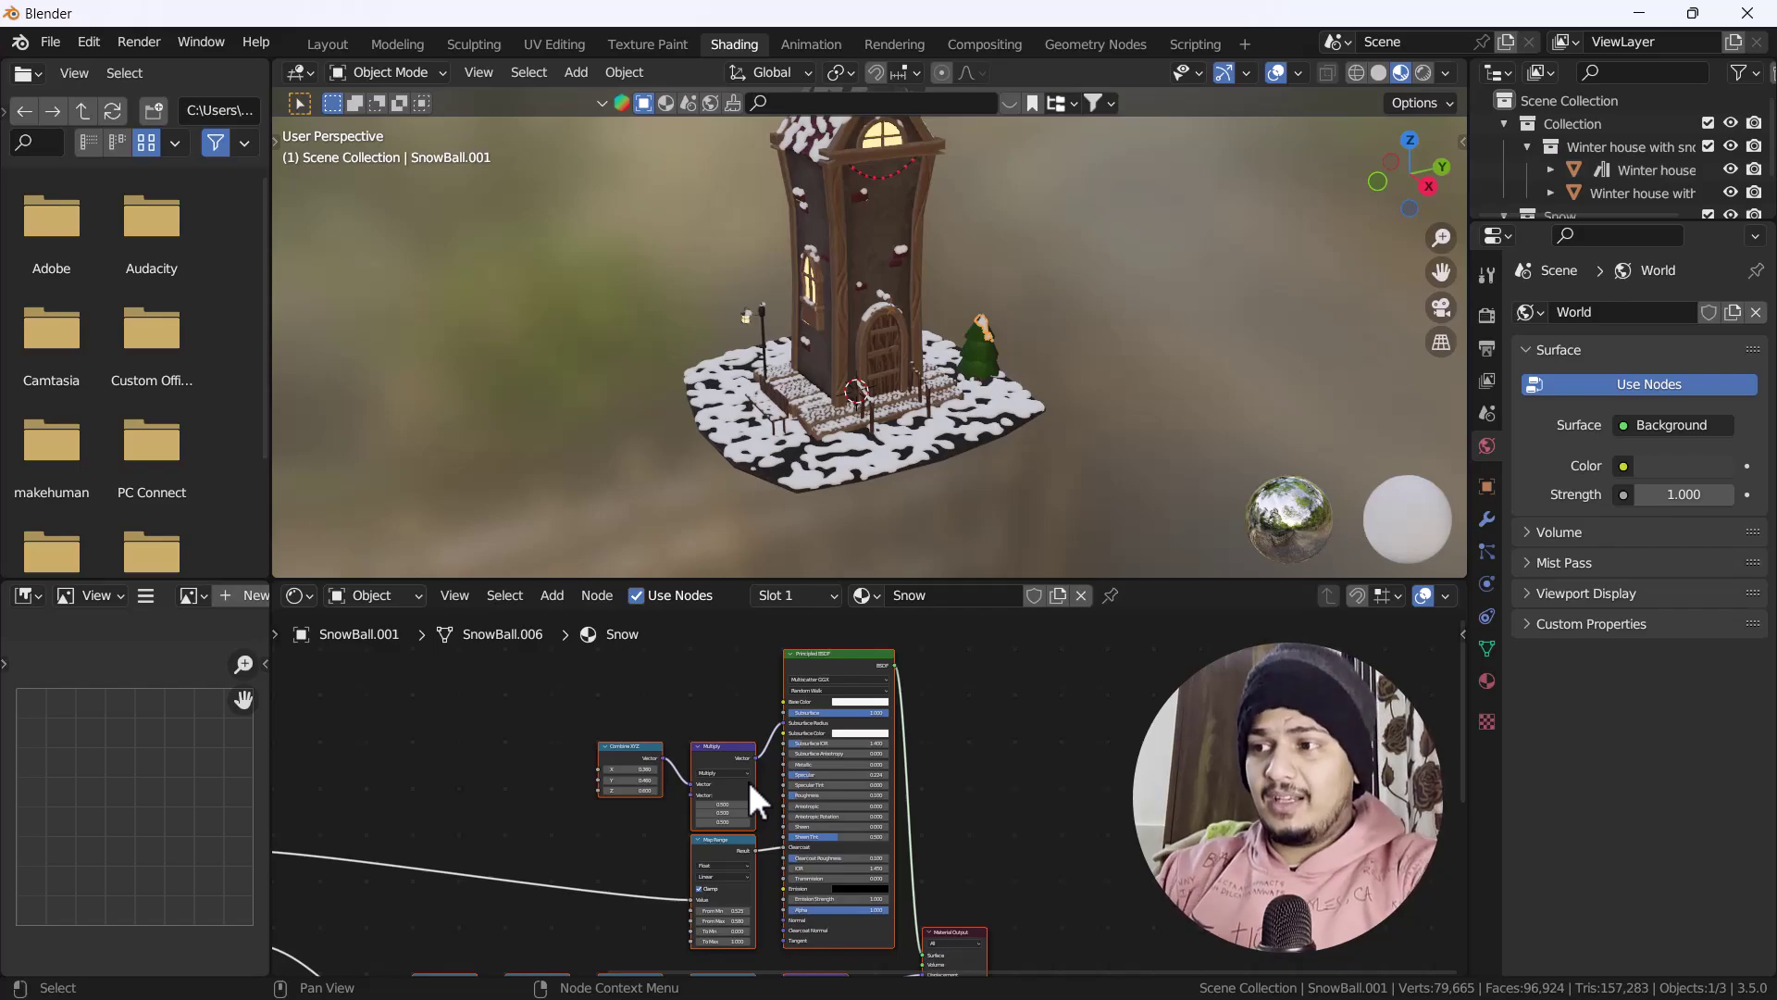
click(326, 41)
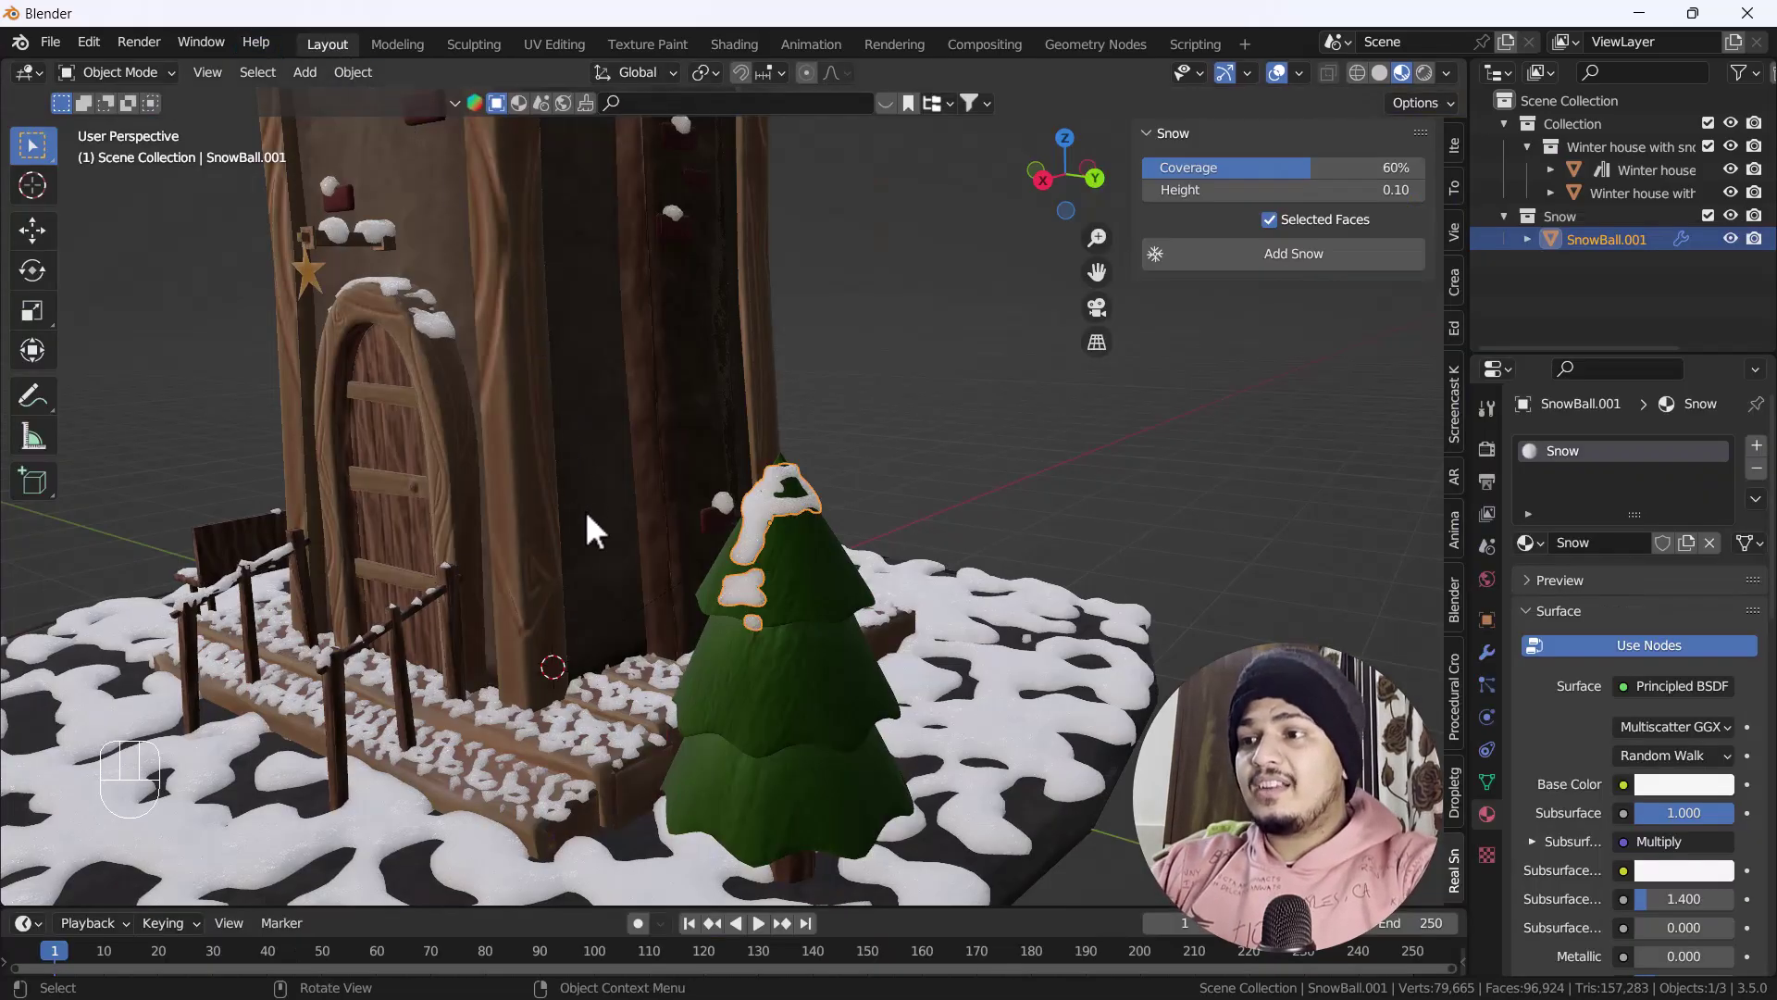
scroll(600, 639, down, 5)
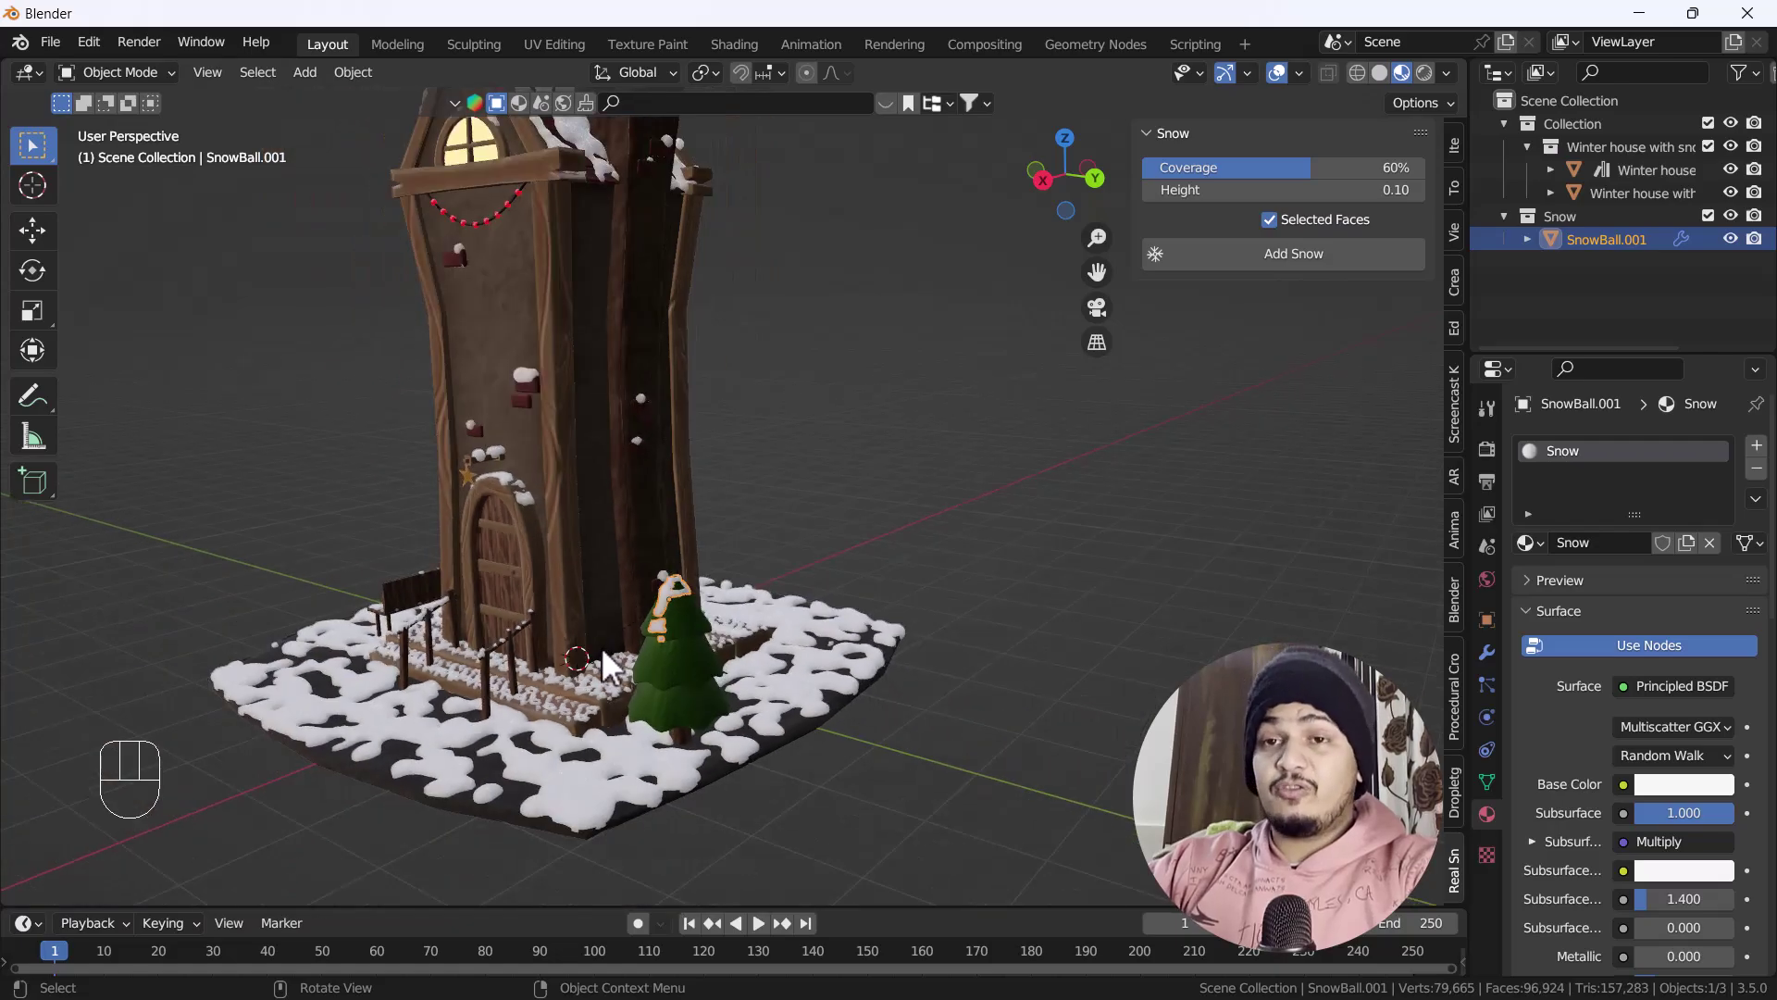